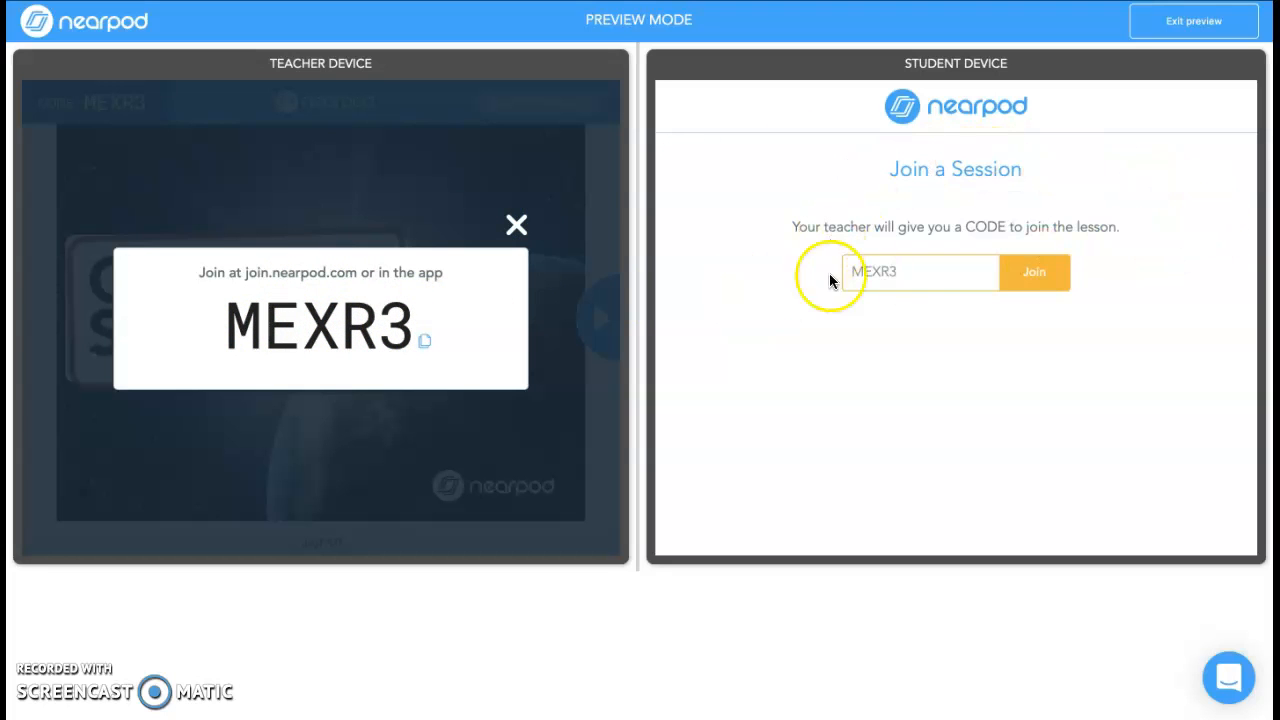
Join the demo session on the student device and advance the teacher's lesson to the open-ended solar system question
left_click(1035, 273)
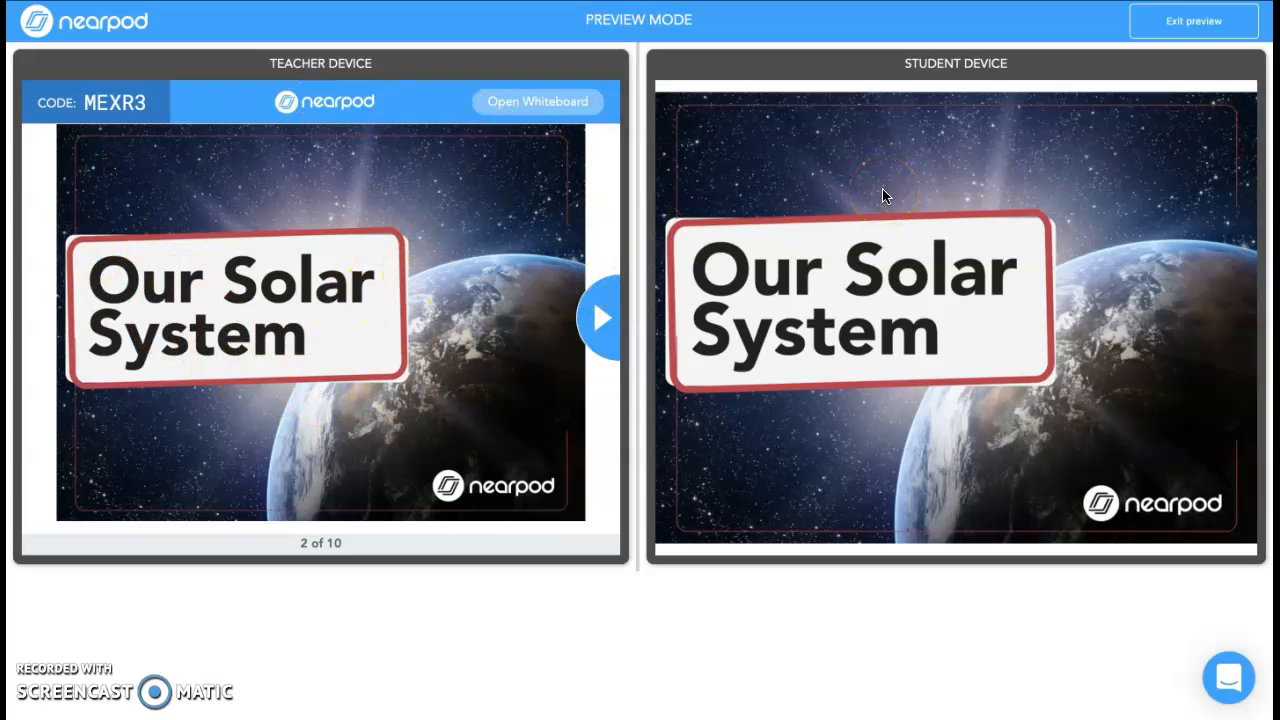
left_click(598, 320)
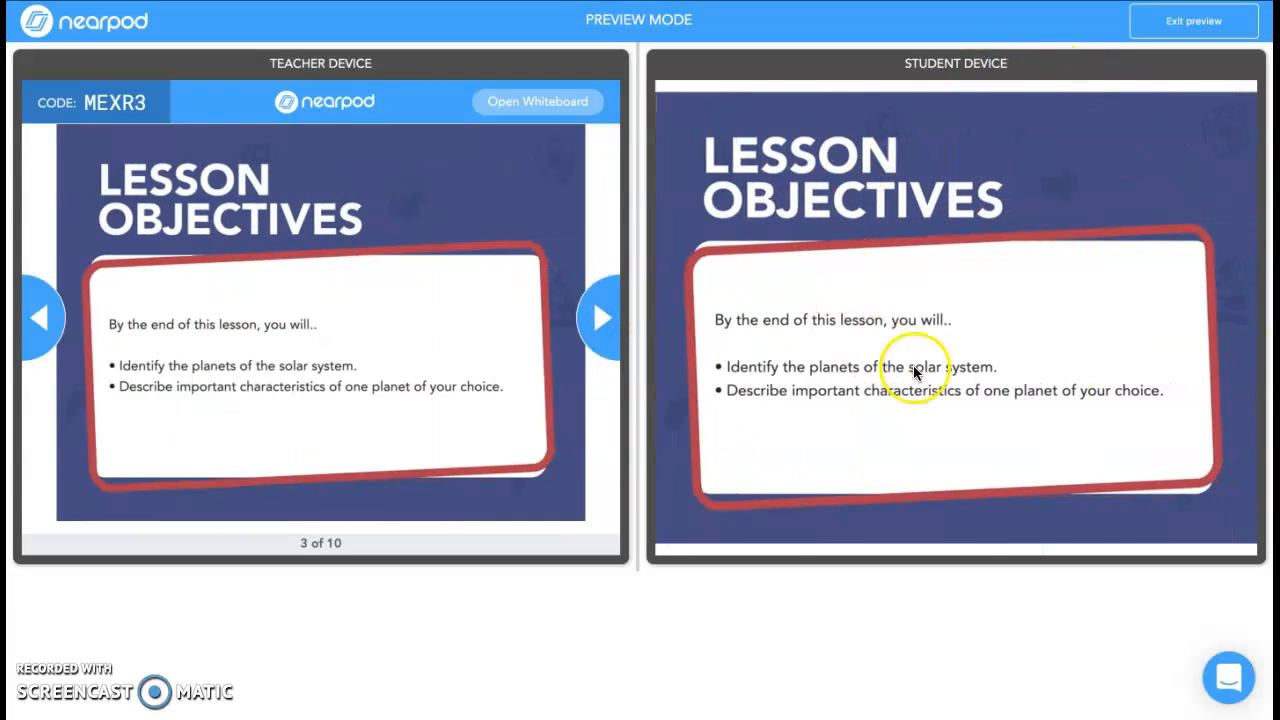
left_click(600, 309)
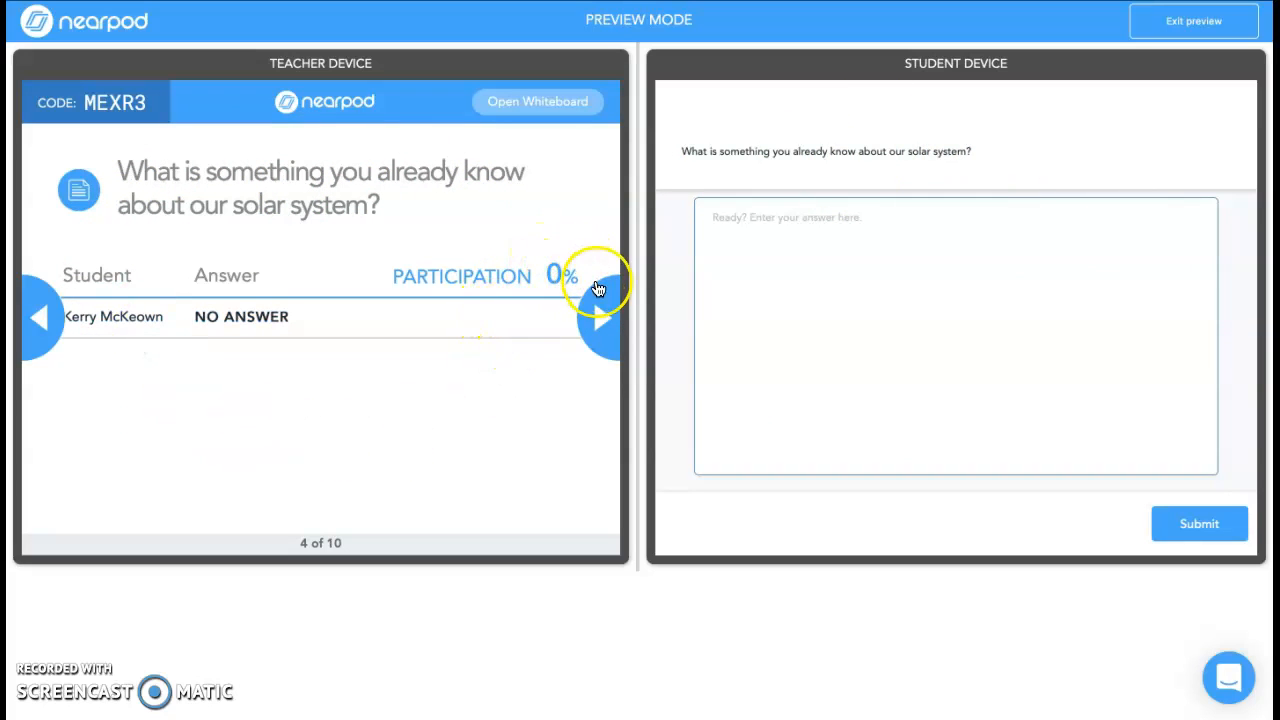
Submit the student answer "The sun is a star" and return to the open-ended question's responses on the teacher device
left_click(936, 296)
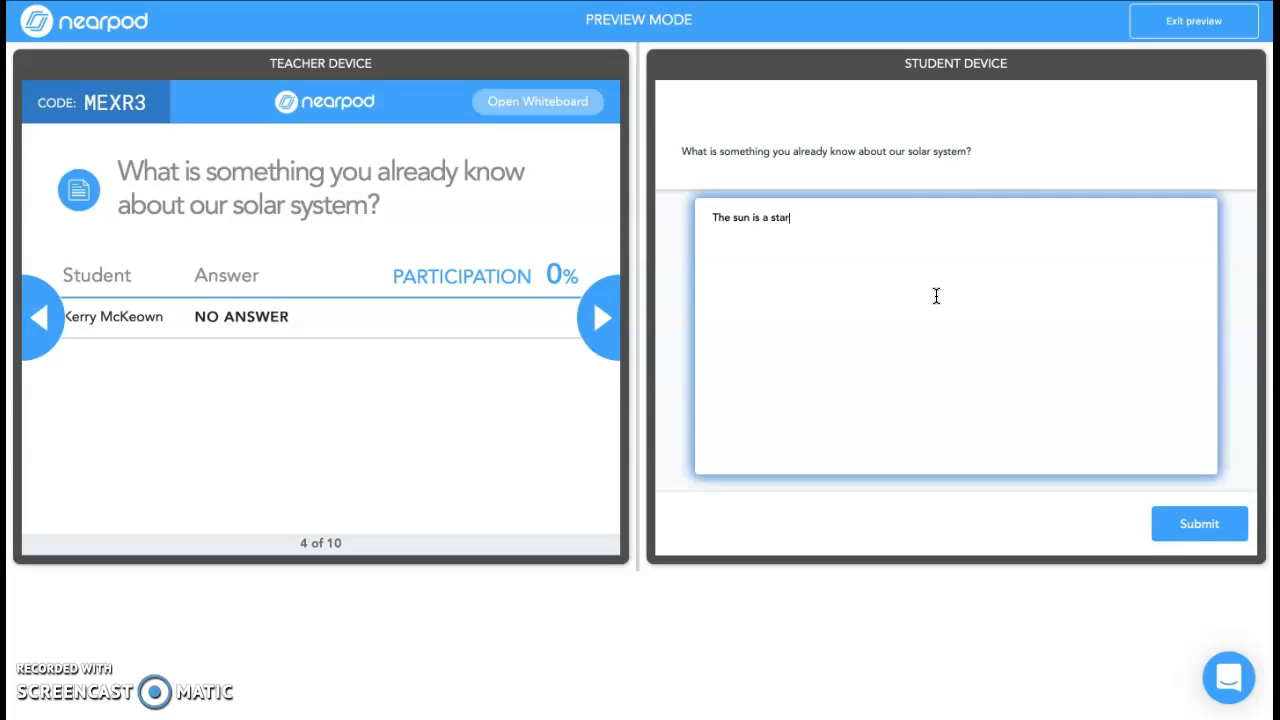
left_click(1220, 526)
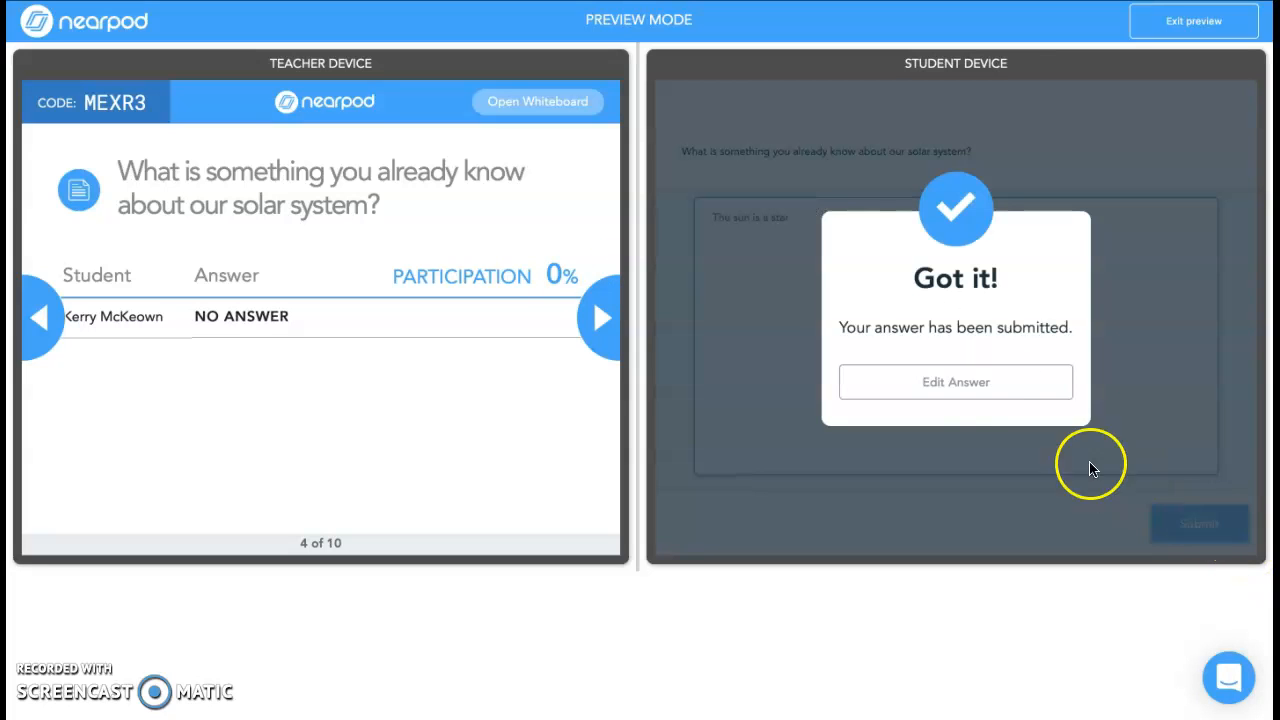
left_click(605, 320)
left_click(36, 312)
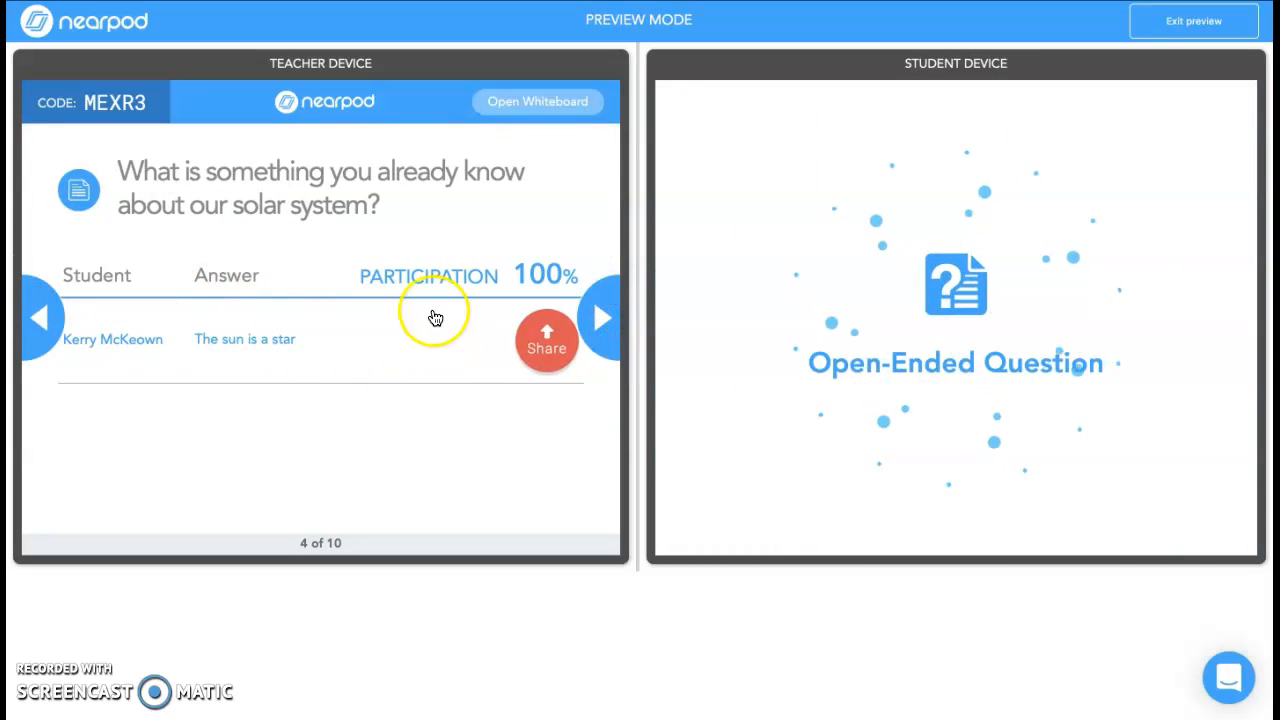
Start the Matching Pairs activity from the teacher device, and advance the lesson to the planet-labelling drawing activity
left_click(600, 320)
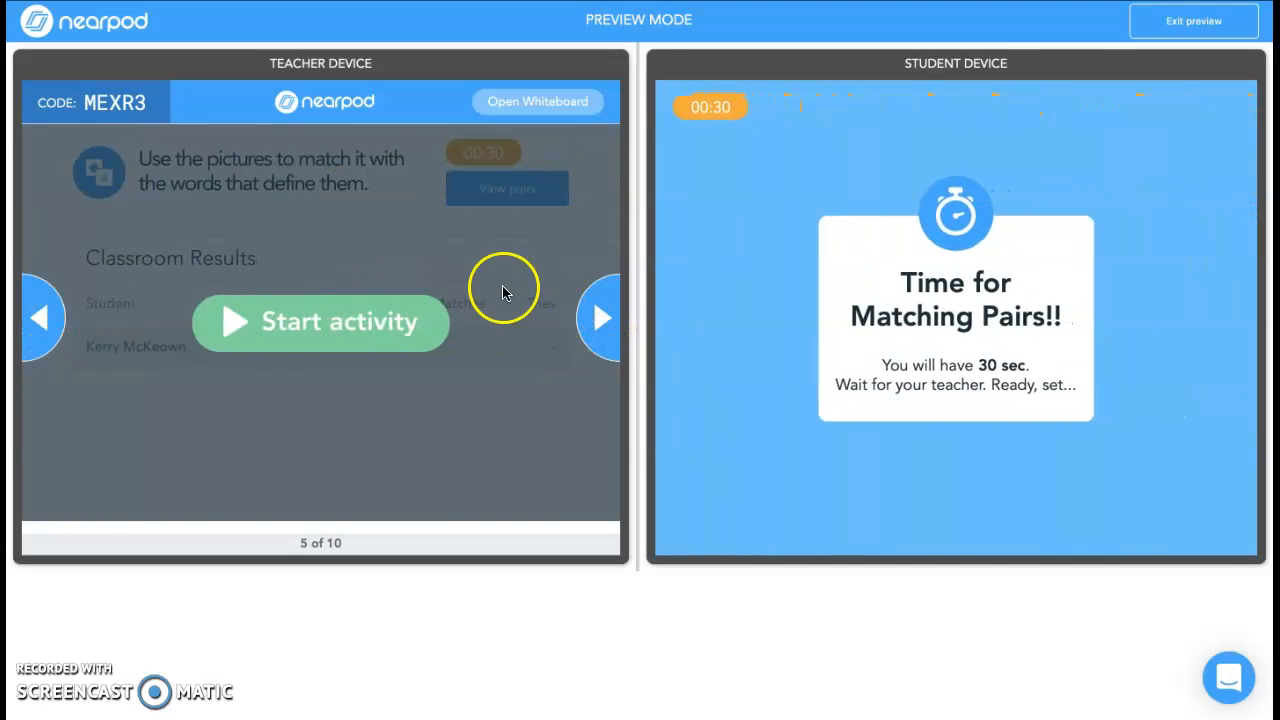
left_click(365, 318)
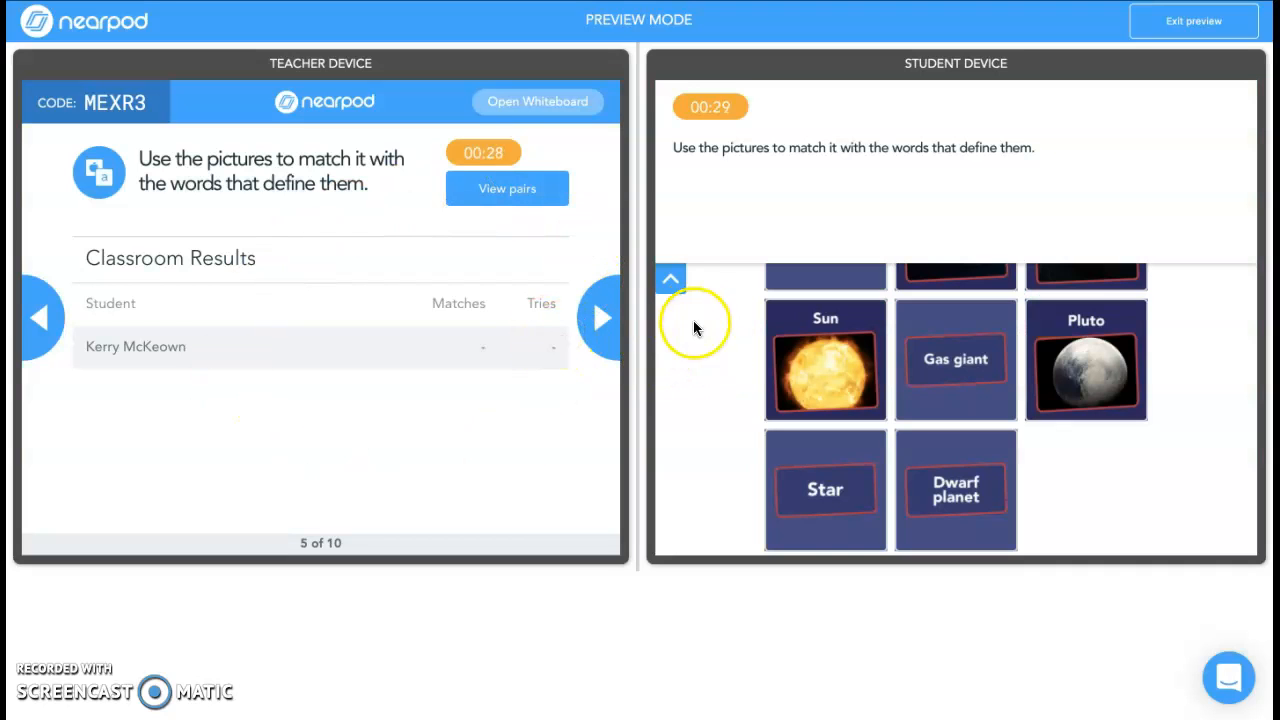
left_click(605, 325)
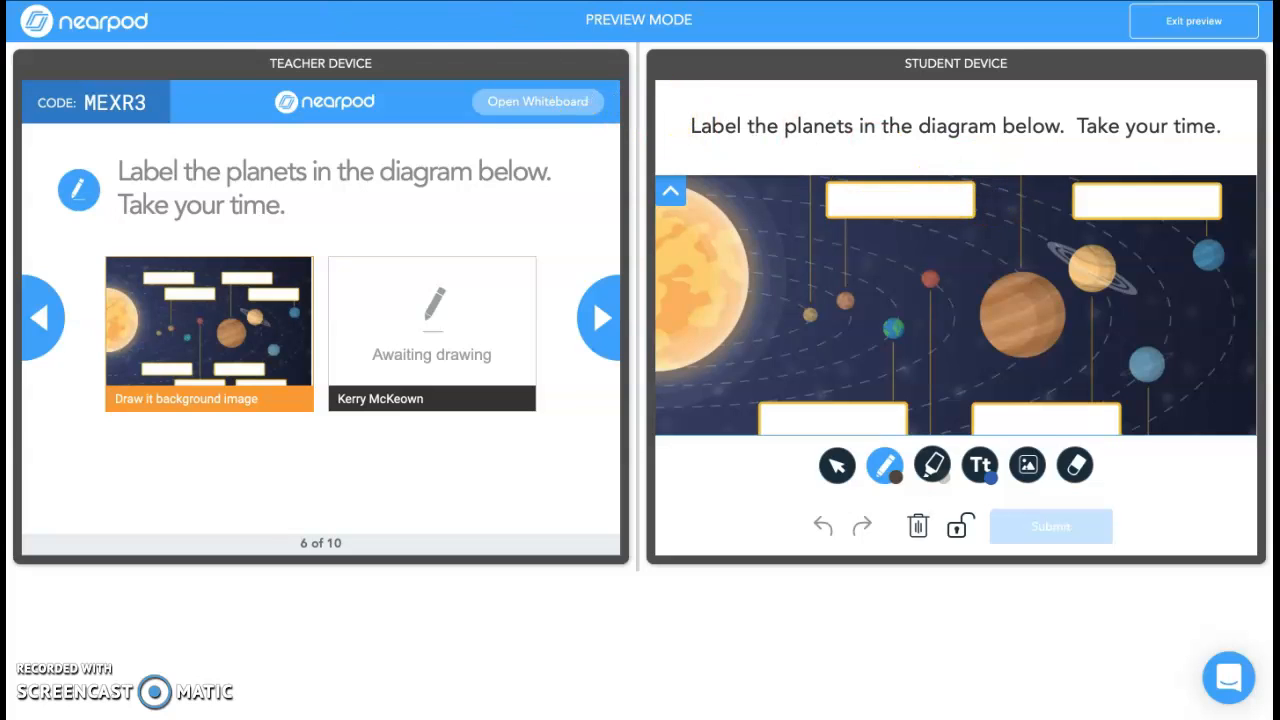
Leave the lesson demo, open the Nearpod Library and look through its Featured collections
left_click(43, 23)
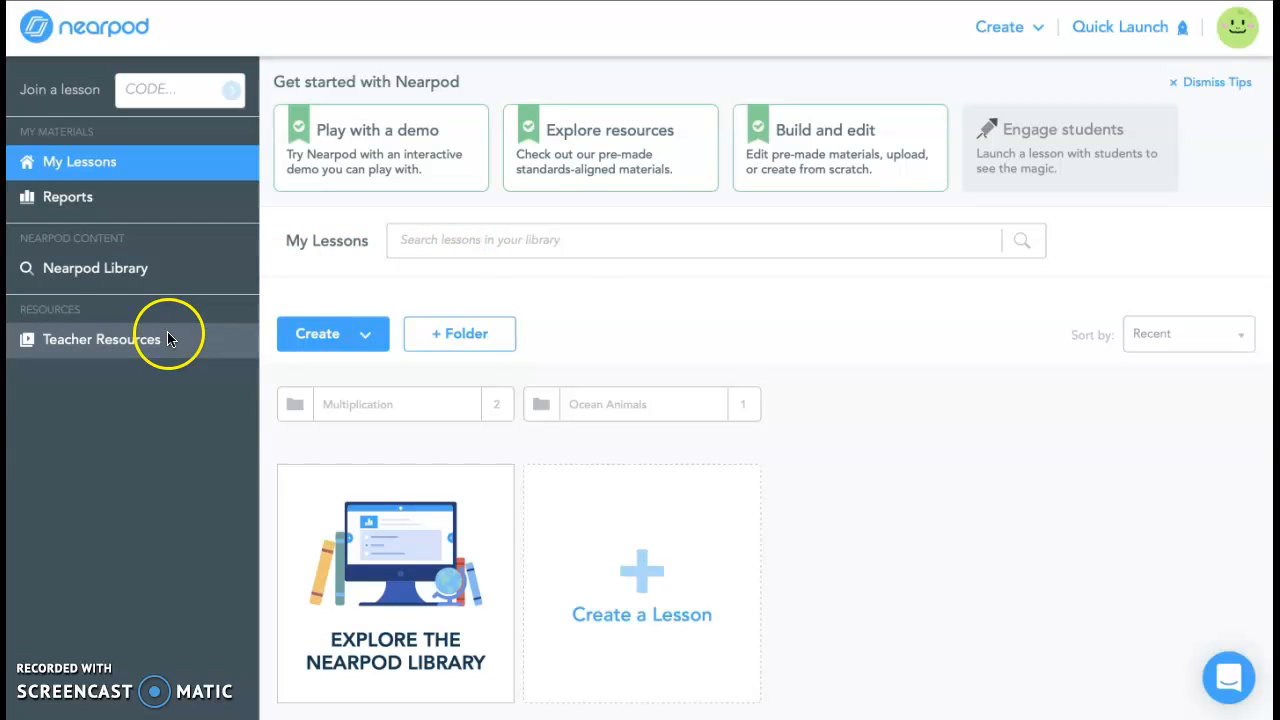
left_click(190, 278)
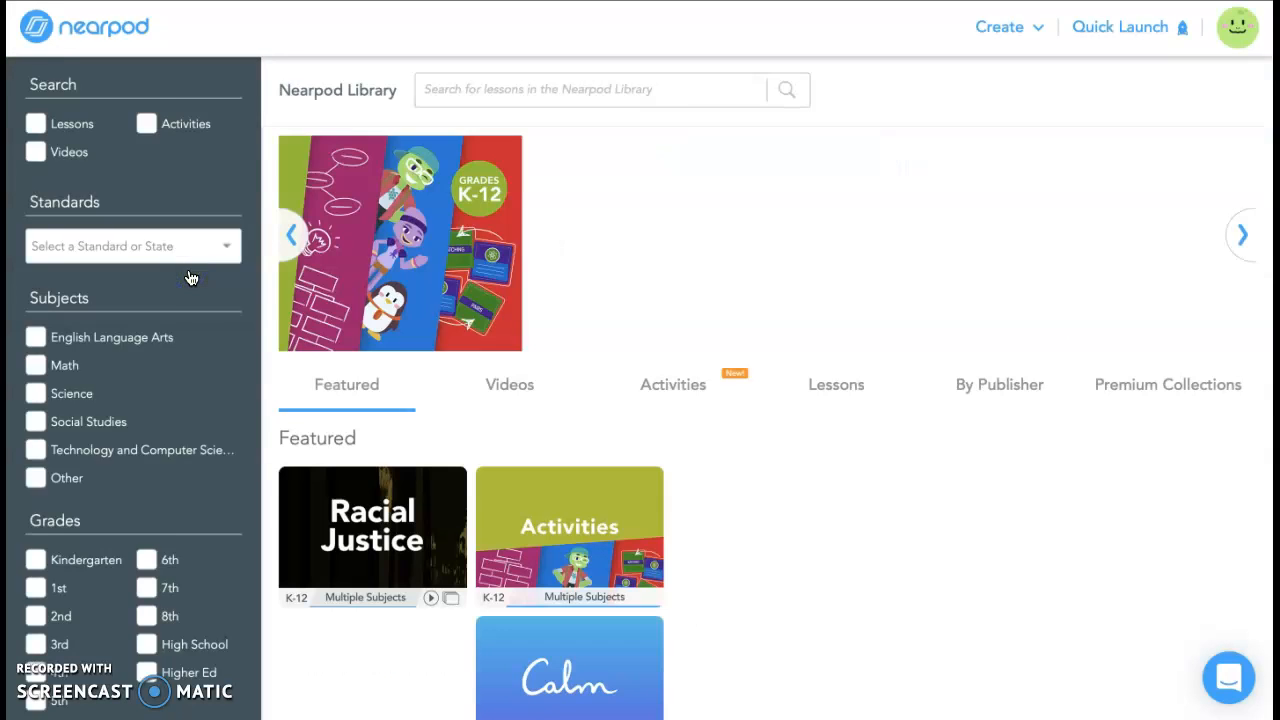
scroll(185, 320, "down", 1)
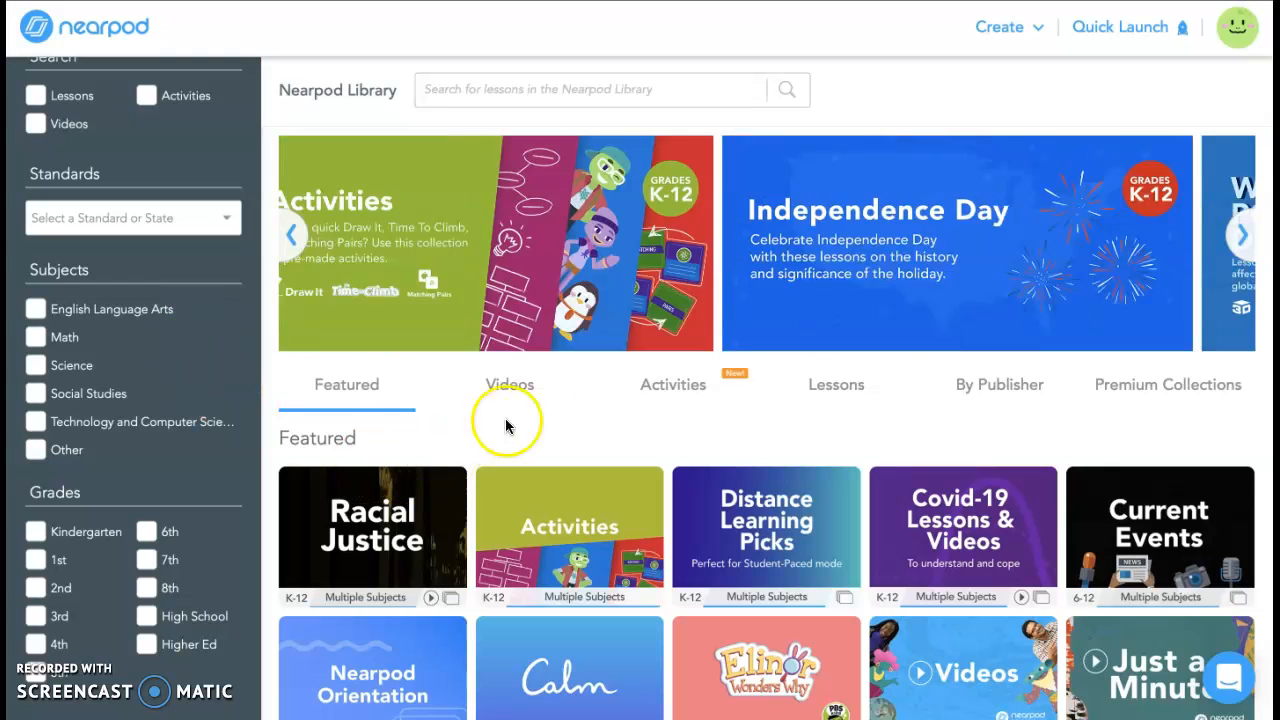
scroll(587, 478, "down", 1)
scroll(587, 478, "up", 1)
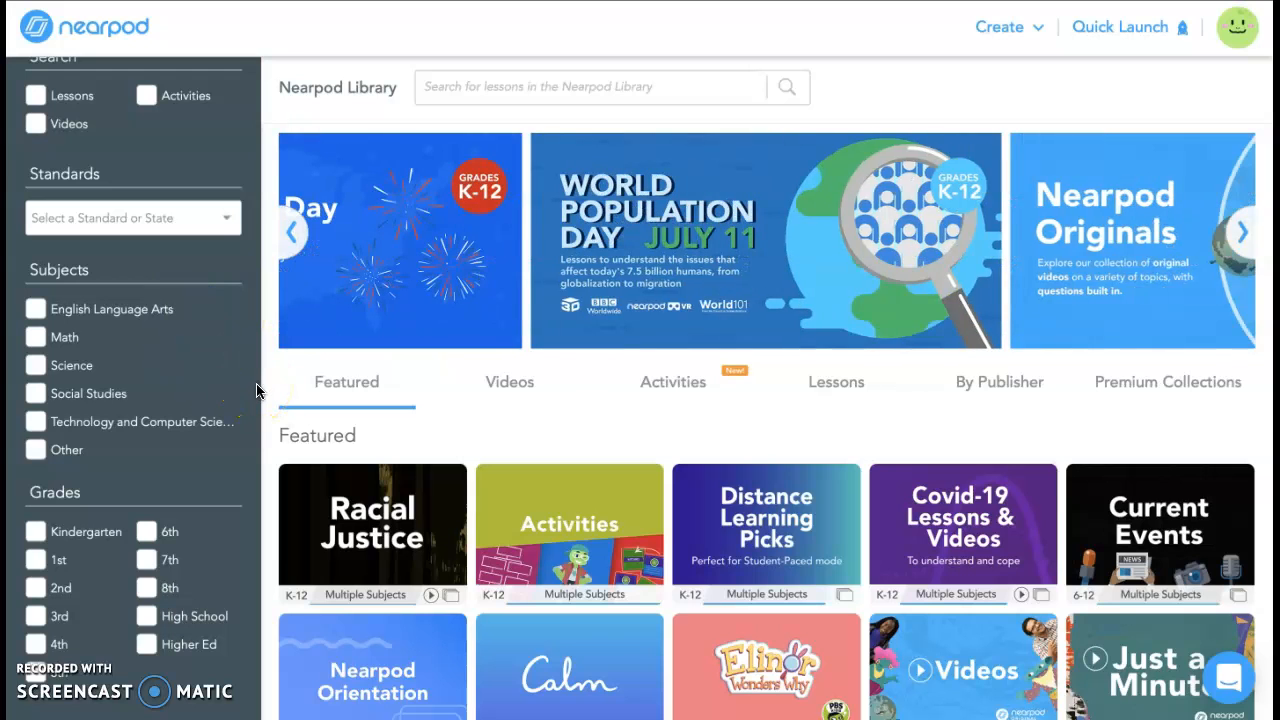
scroll(355, 480, "down", 1)
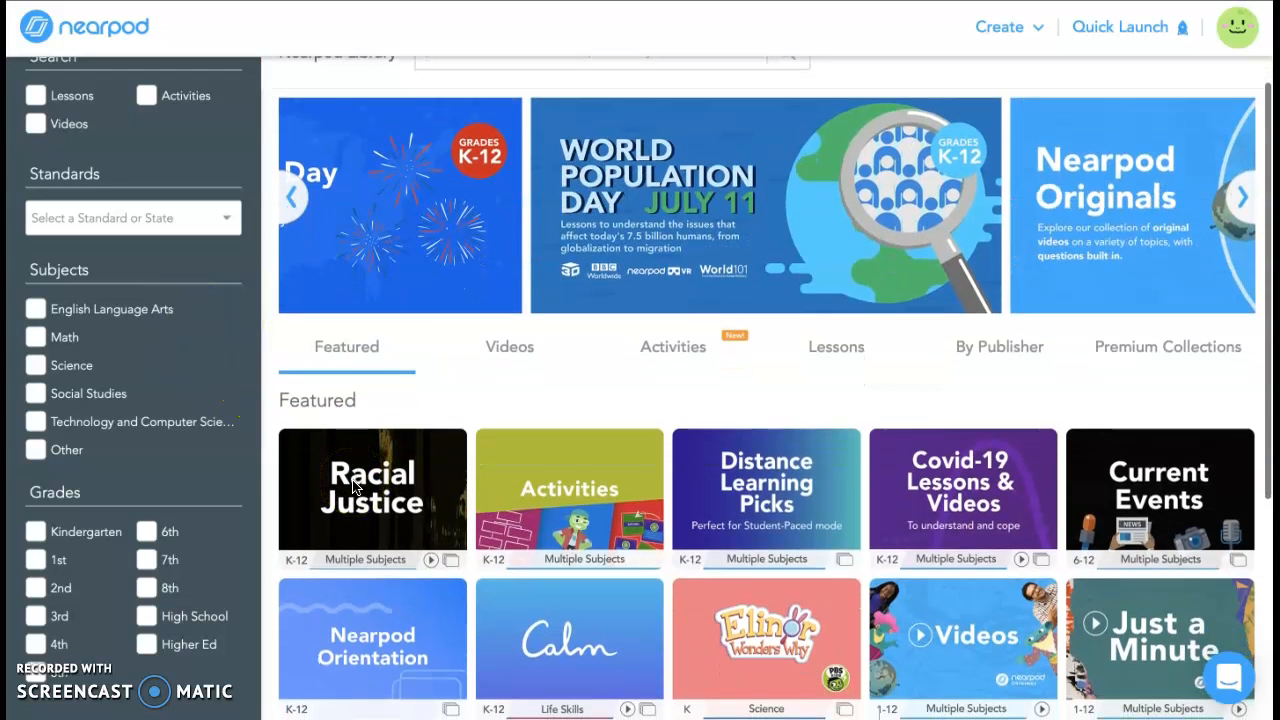
scroll(486, 600, "down", 3)
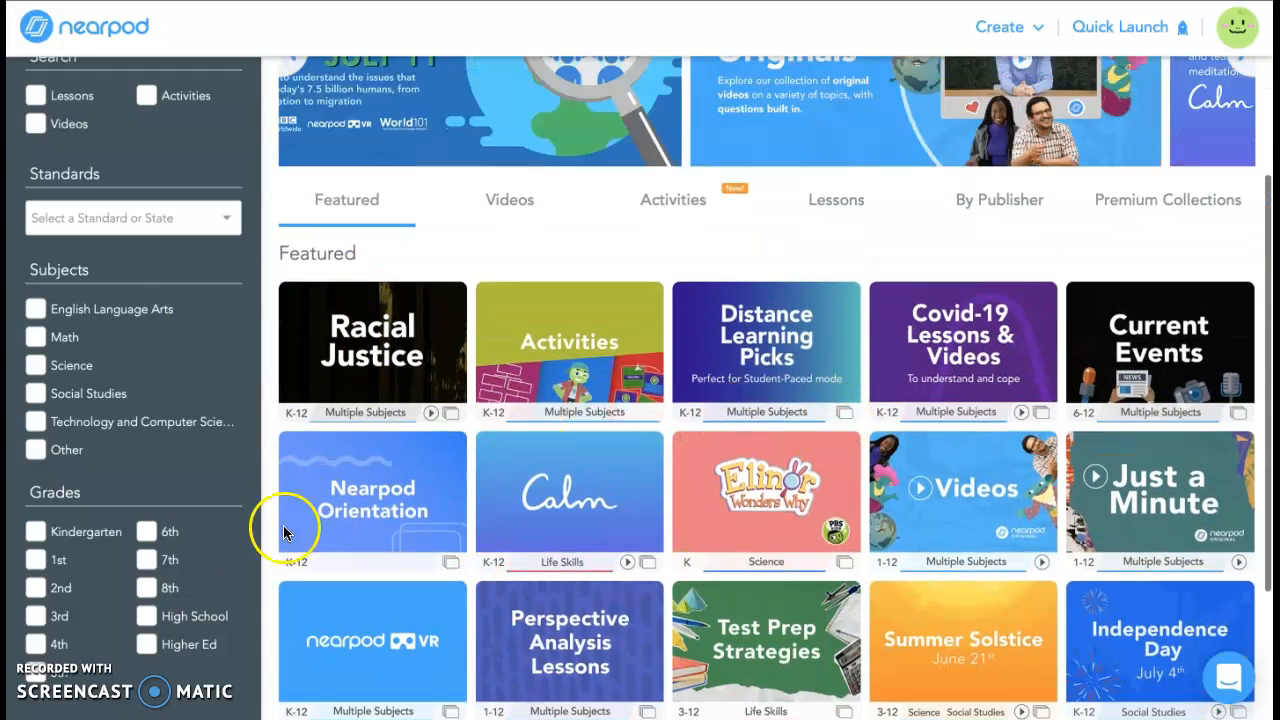
scroll(858, 640, "down", 4)
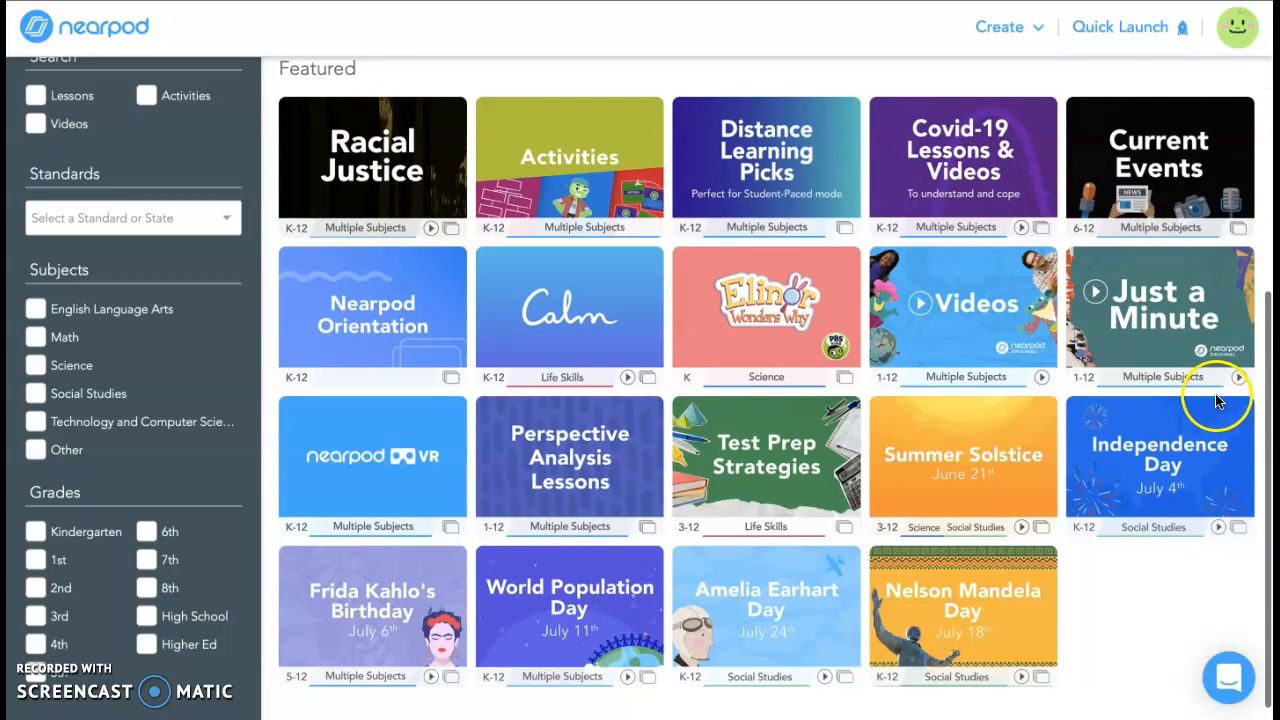
scroll(395, 228, "up", 3)
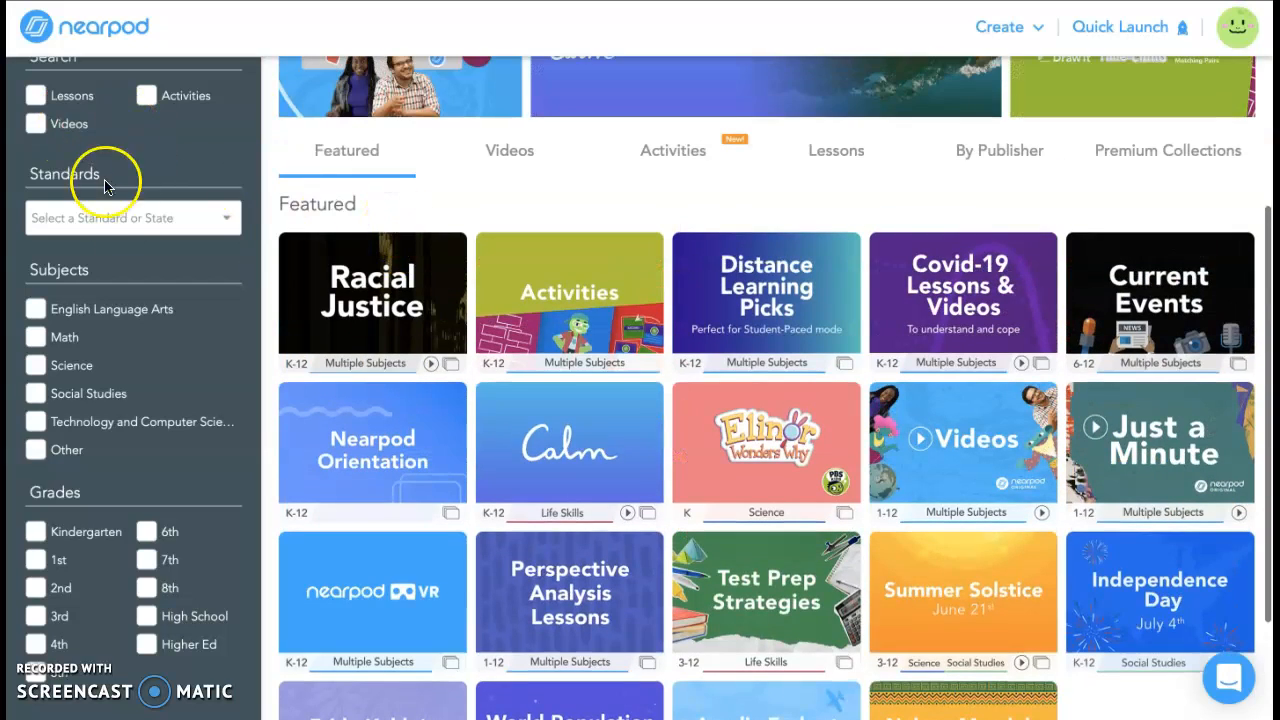
scroll(120, 206, "up", 1)
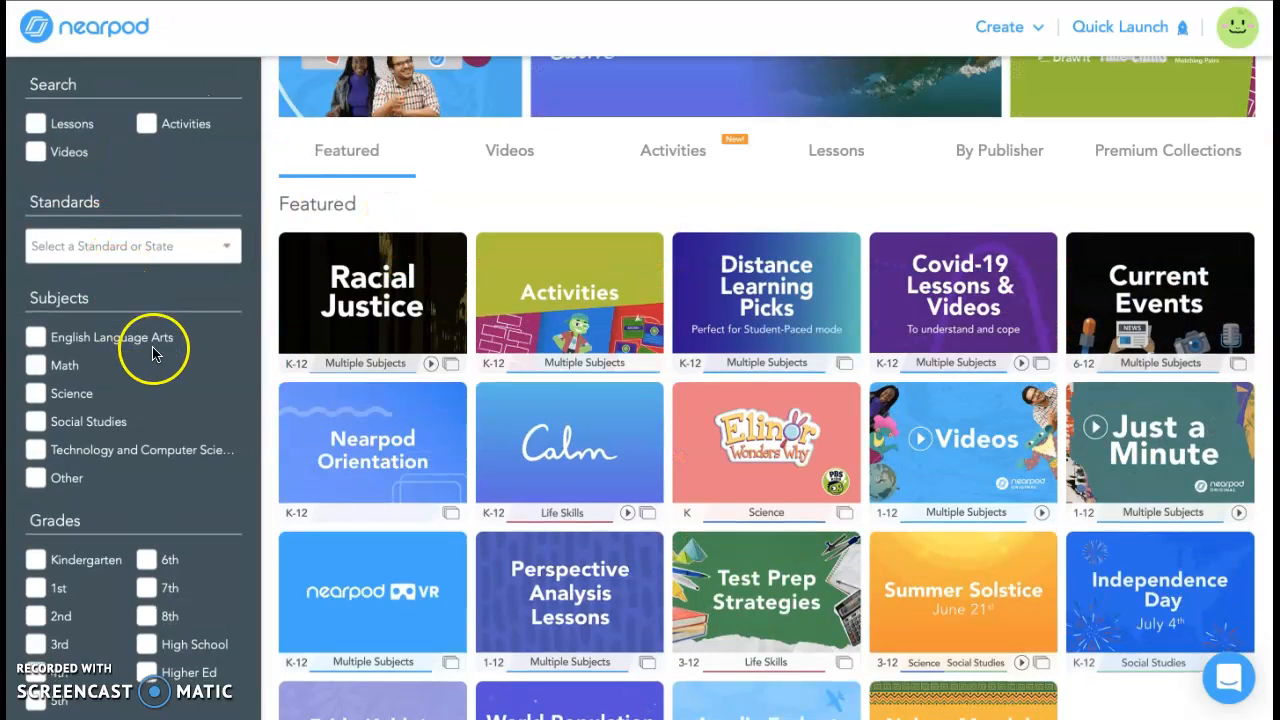
Filter the library by the CCSS standard, the ELA subject and 4th grade
scroll(155, 355, "down", 1)
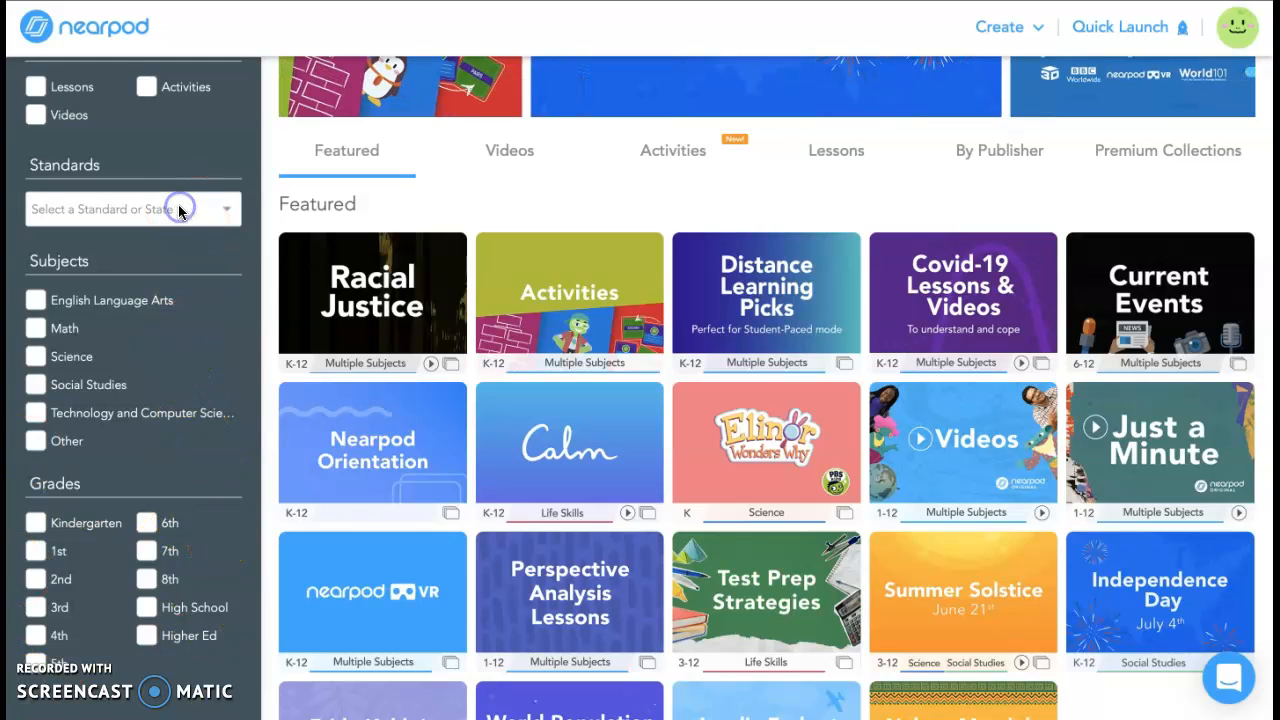
left_click(224, 207)
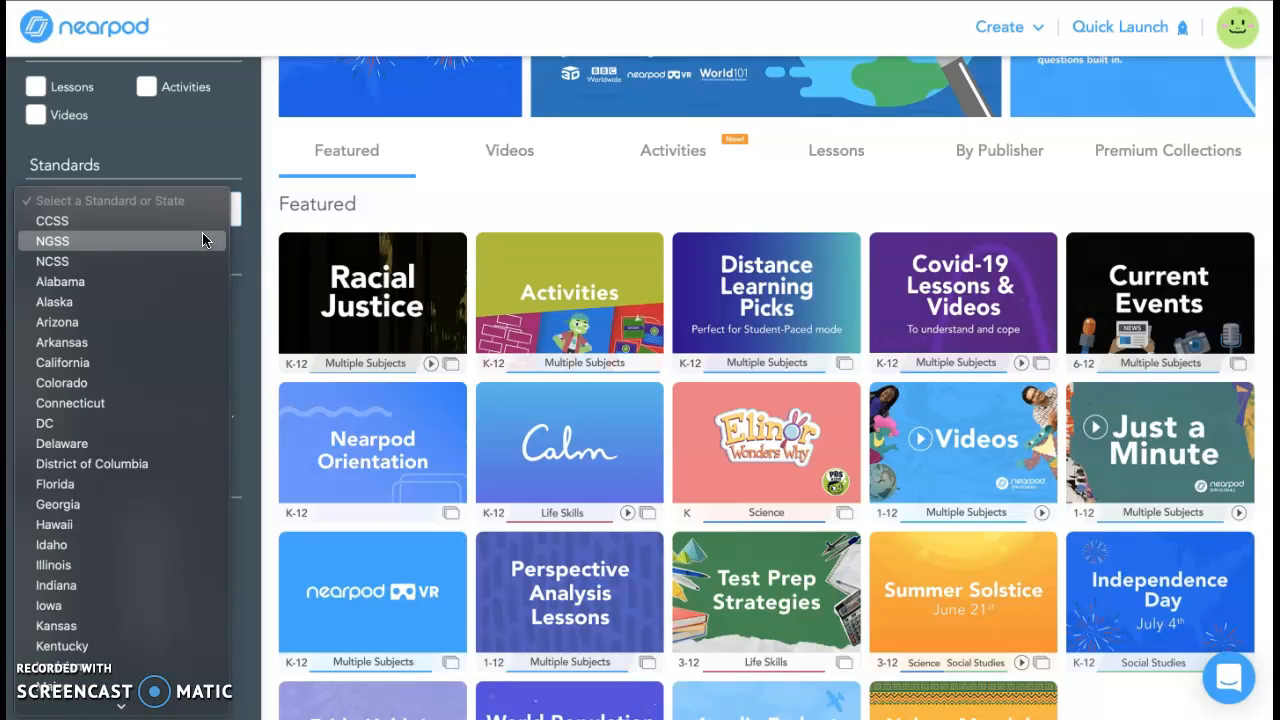
left_click(200, 222)
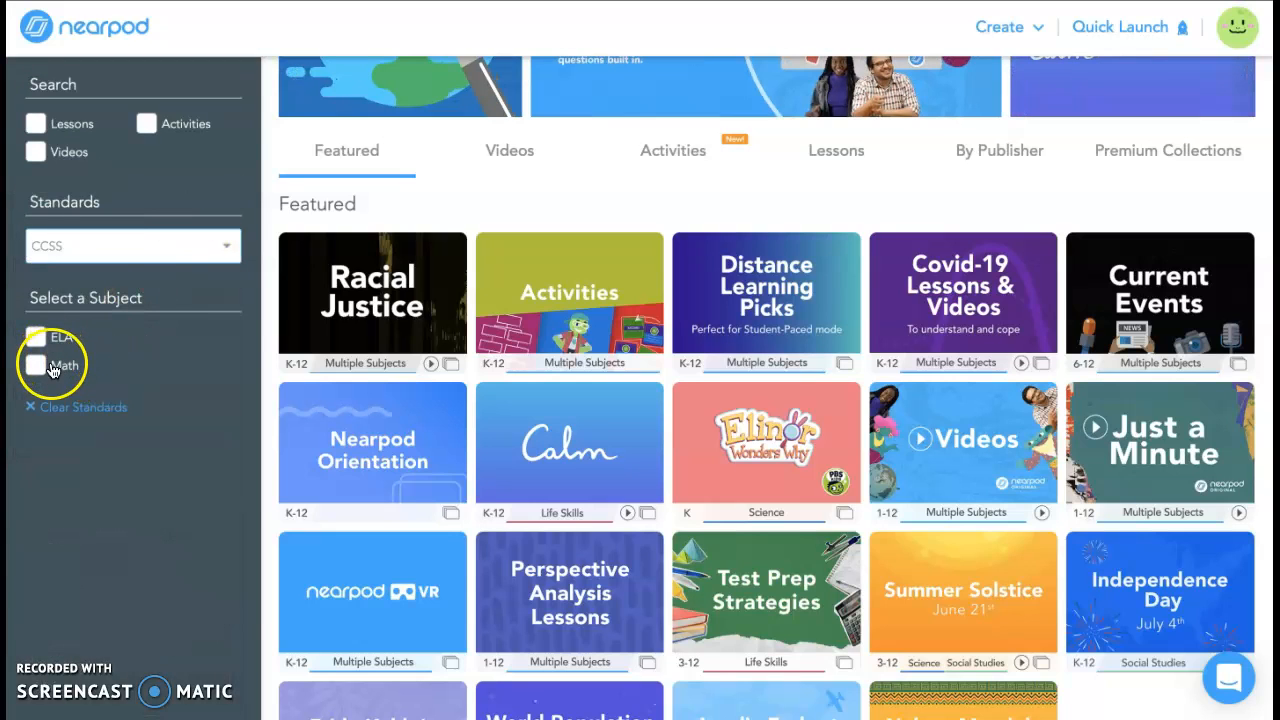
left_click(35, 337)
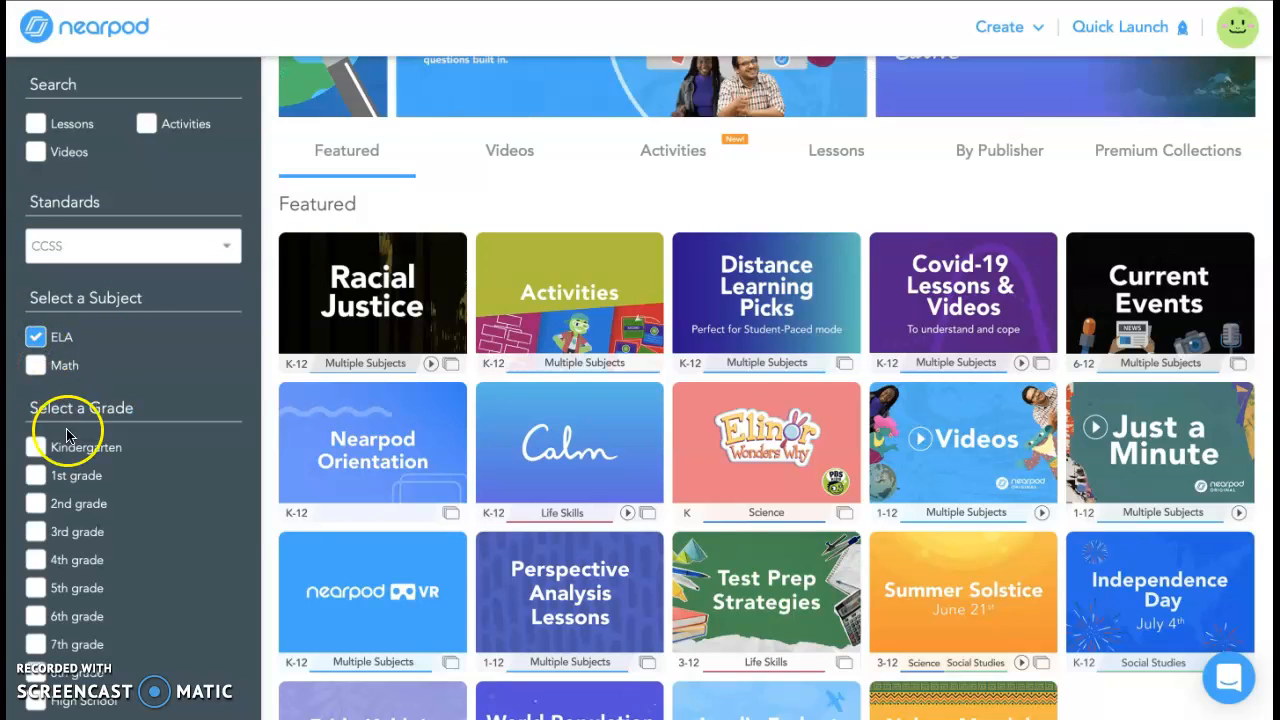
scroll(105, 553, "down", 1)
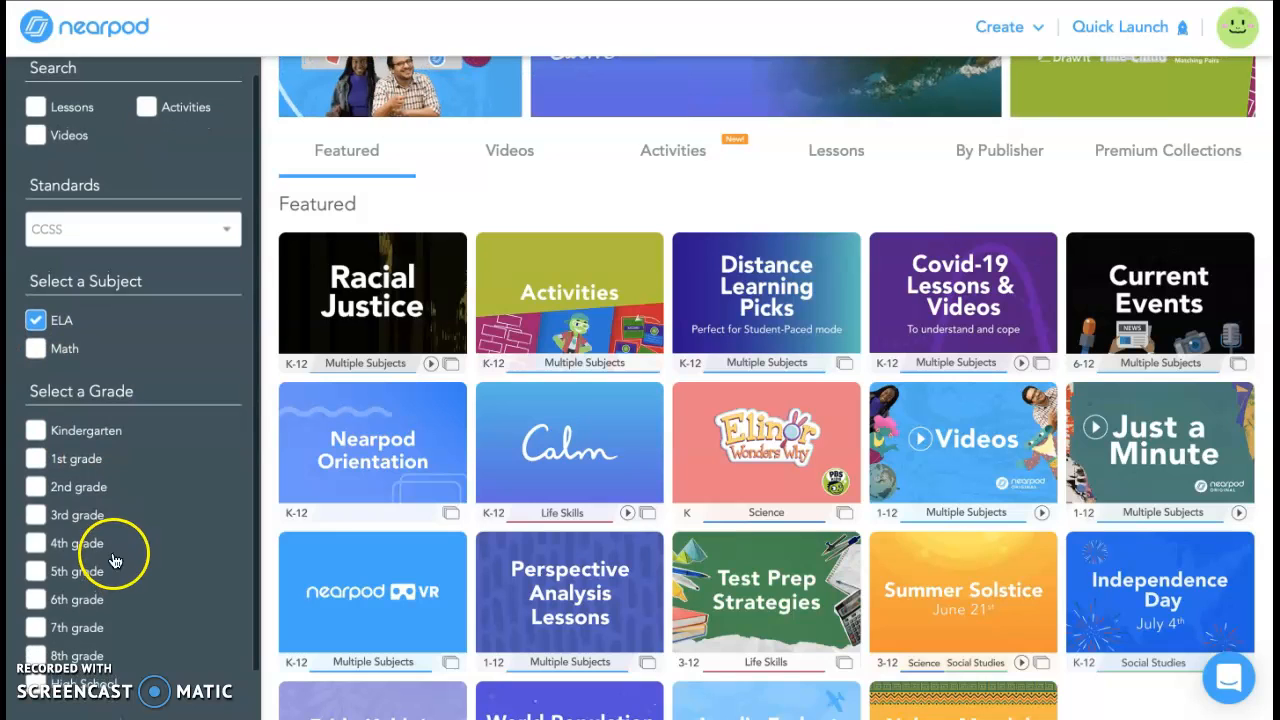
left_click(46, 548)
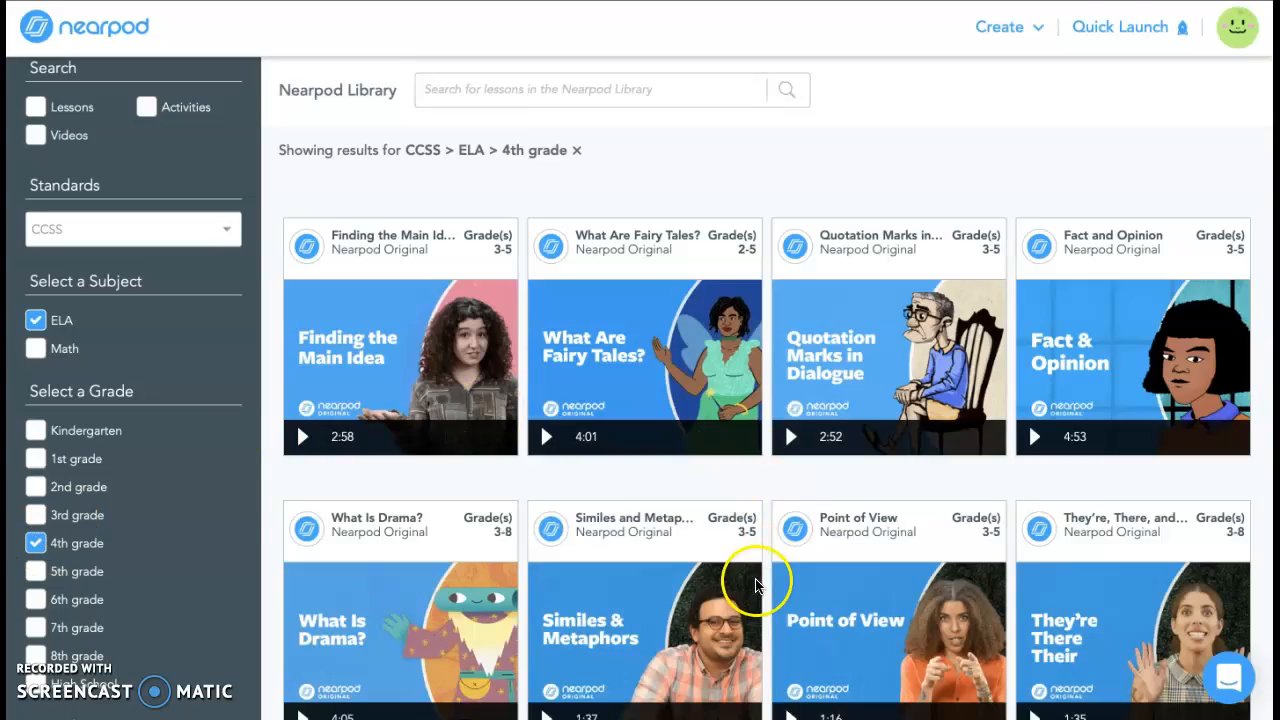
Look through the filtered lessons and search them for "main idea"
scroll(755, 585, "down", 5)
scroll(762, 586, "down", 4)
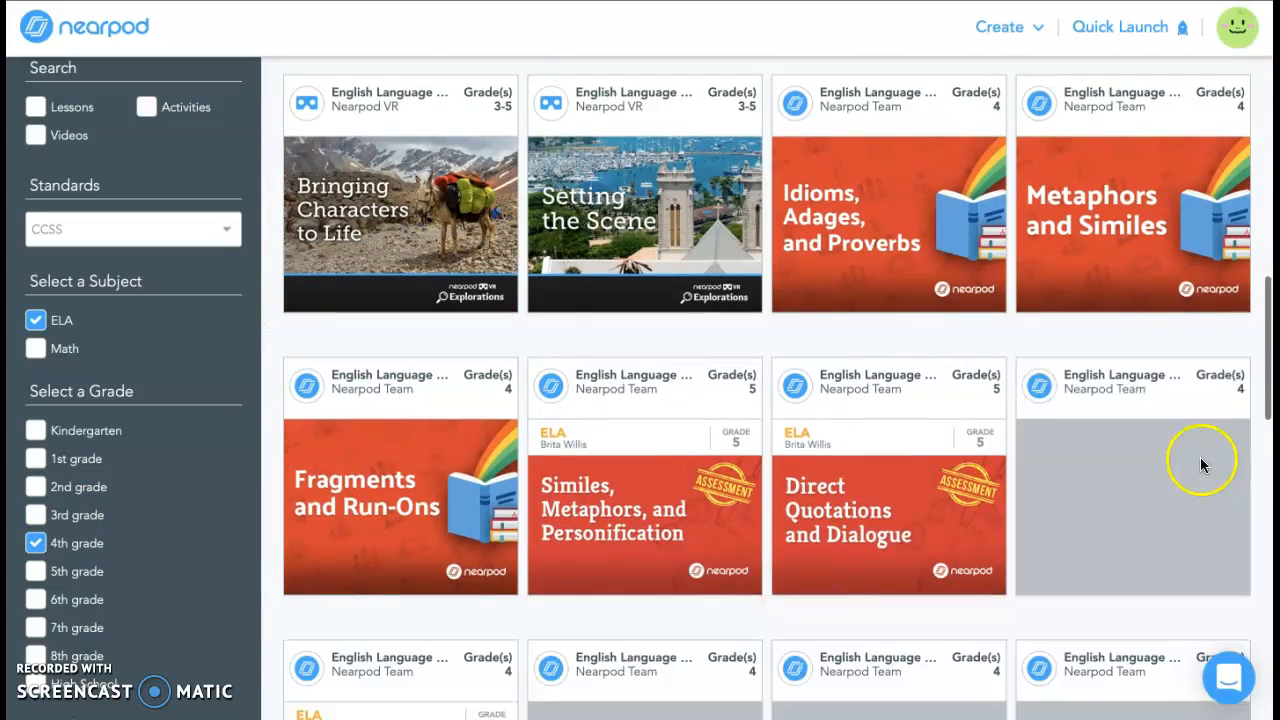
scroll(1201, 461, "down", 3)
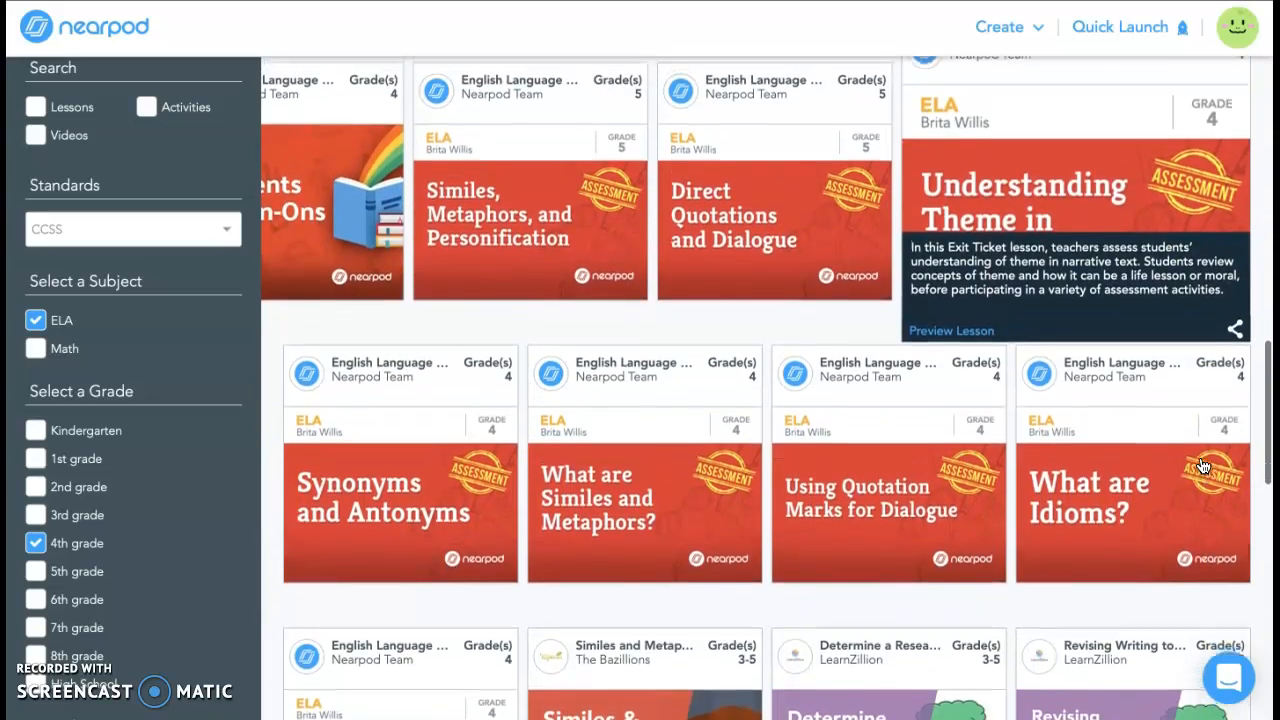
scroll(1203, 467, "up", 10)
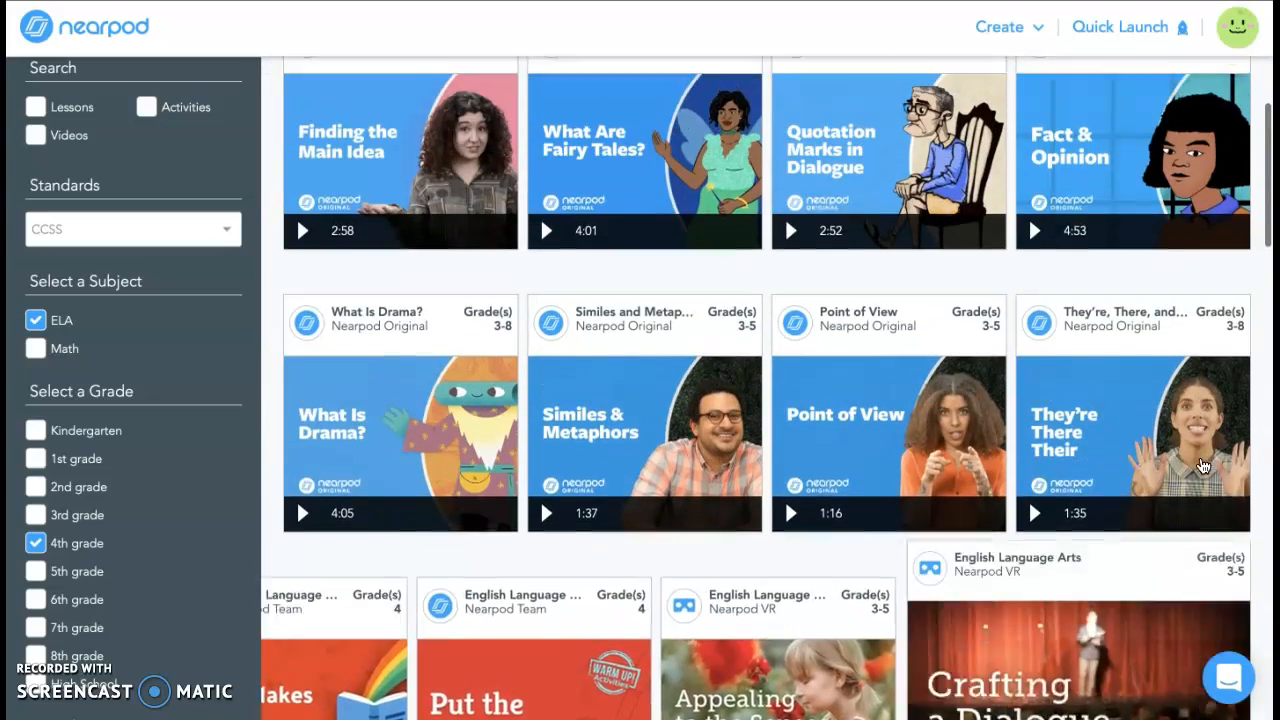
scroll(1203, 467, "up", 3)
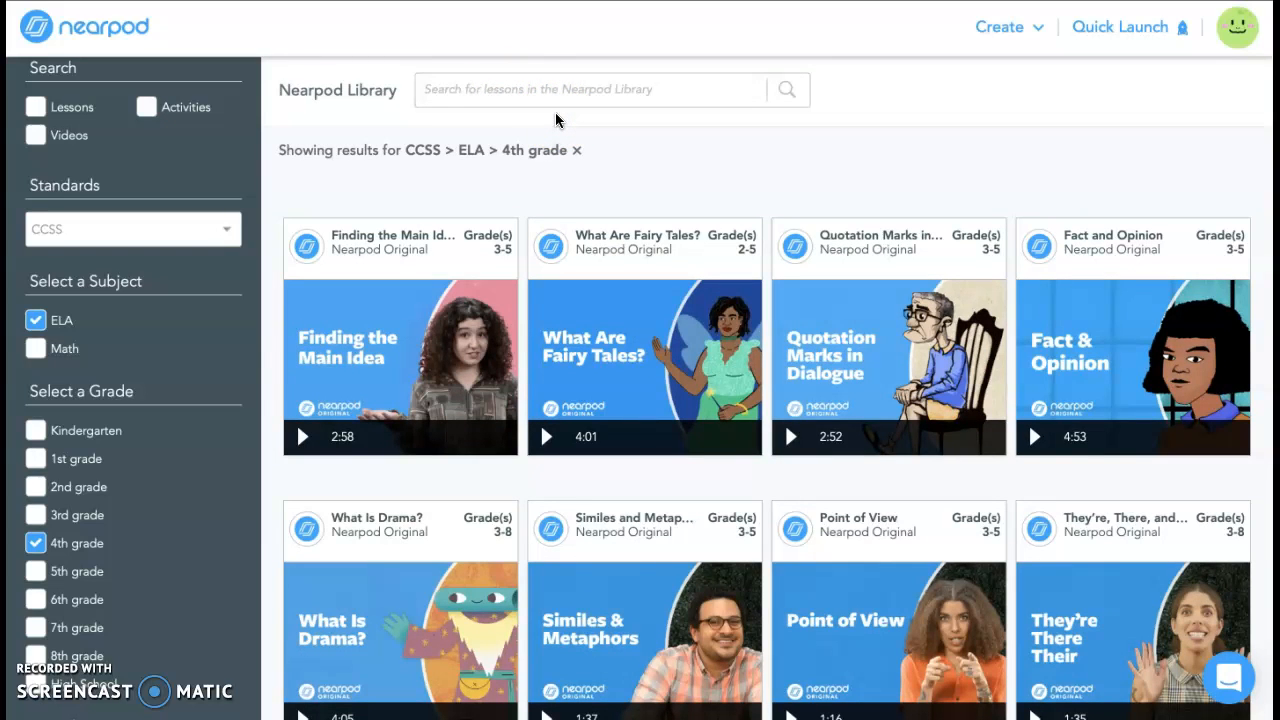
left_click(577, 91)
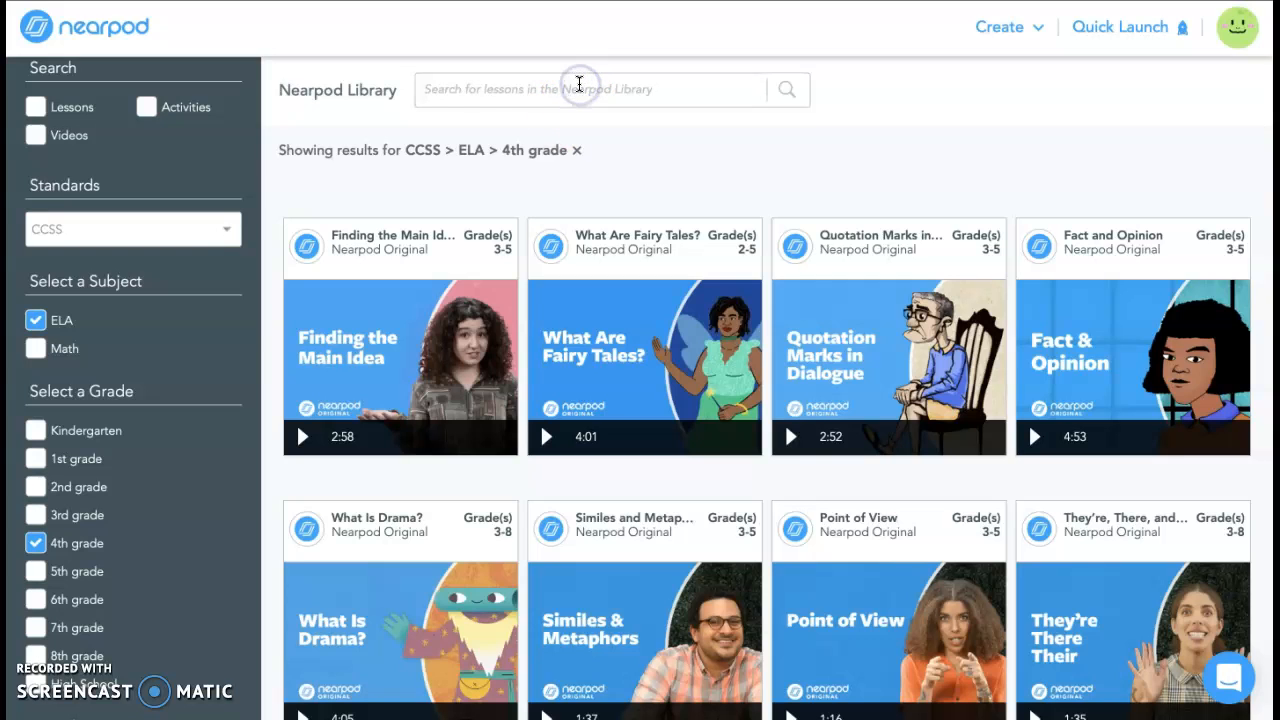
type("main id")
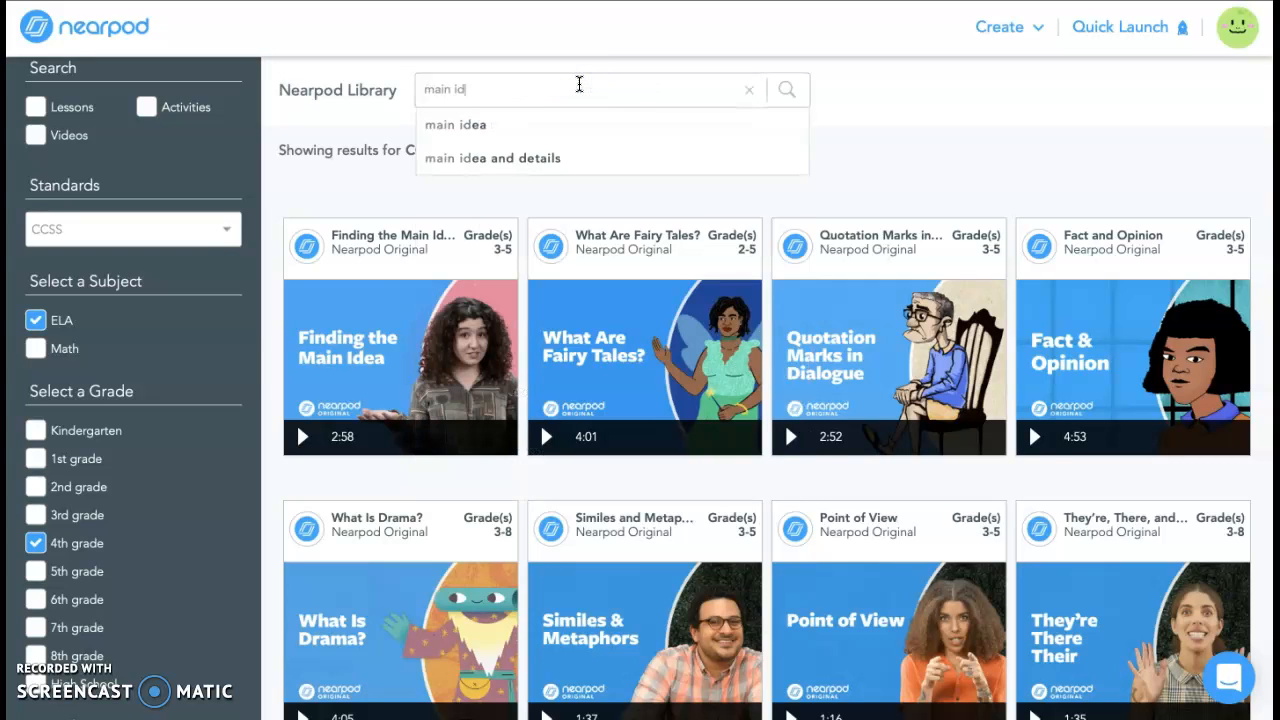
type("ea")
left_click(575, 124)
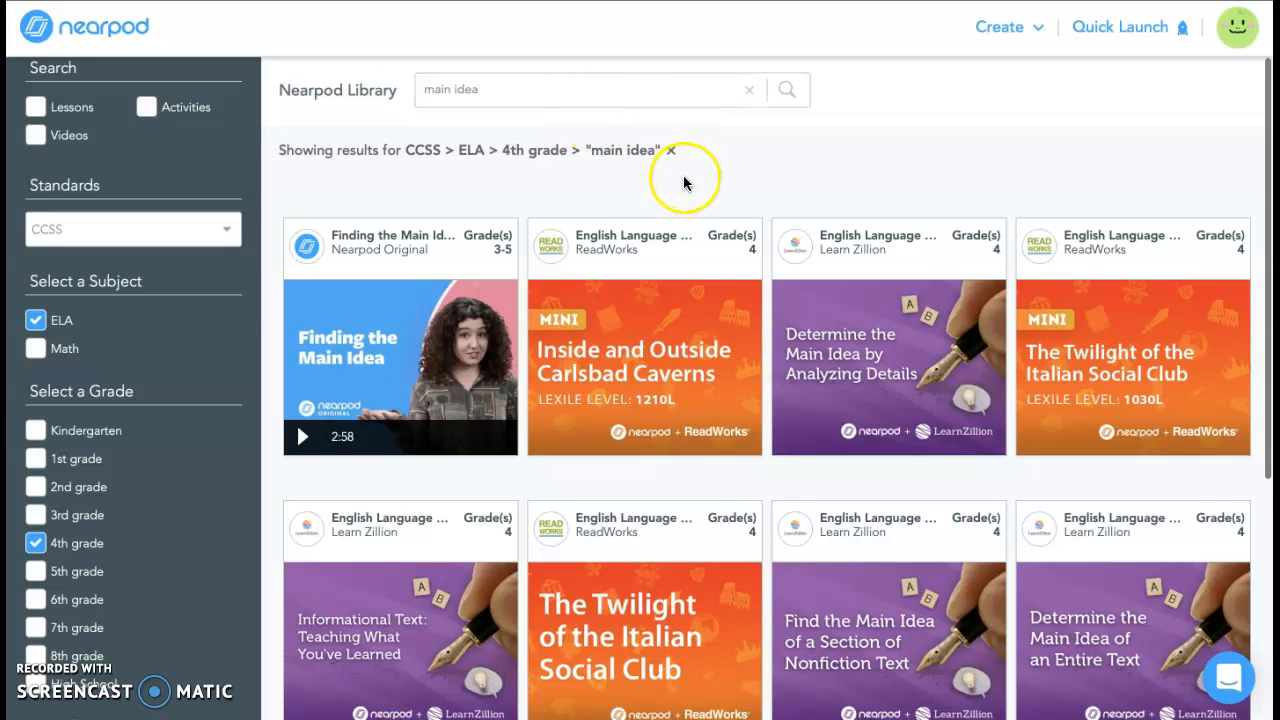
Open the "Determine the Main Idea by Analyzing Details" lesson and preview it up to slide 3
scroll(683, 177, "down", 4)
scroll(690, 185, "up", 4)
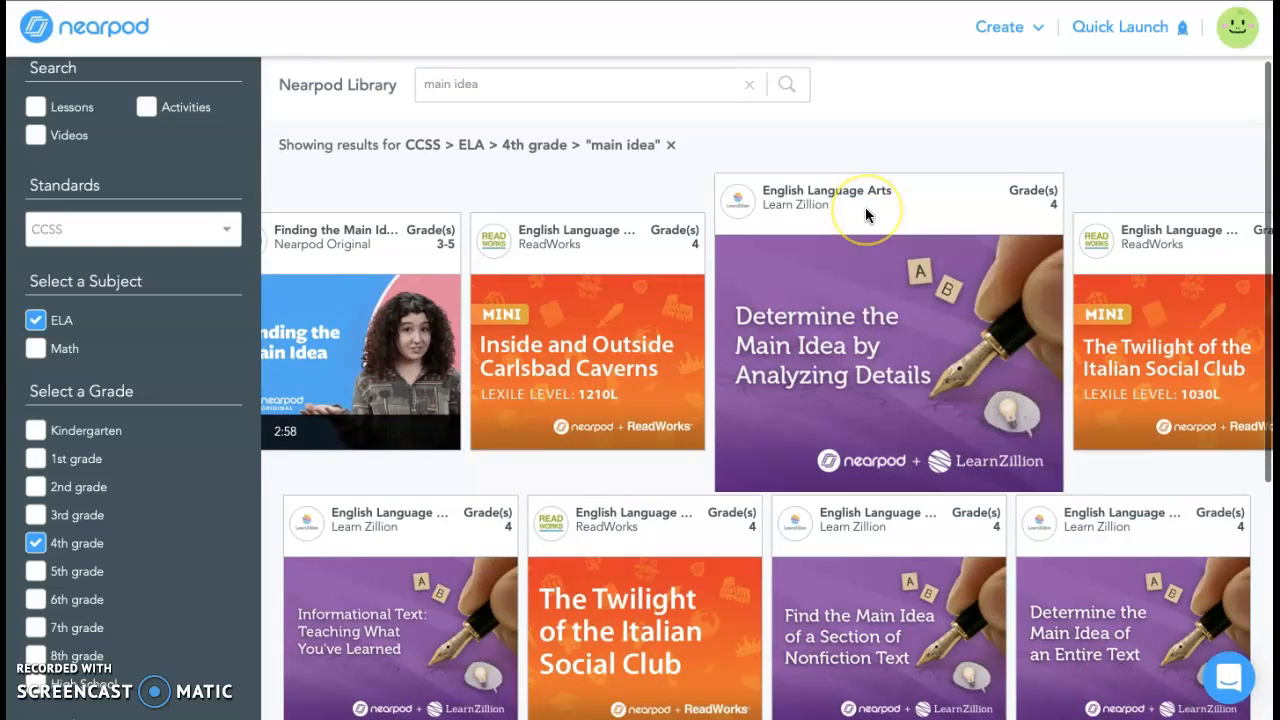
left_click(833, 207)
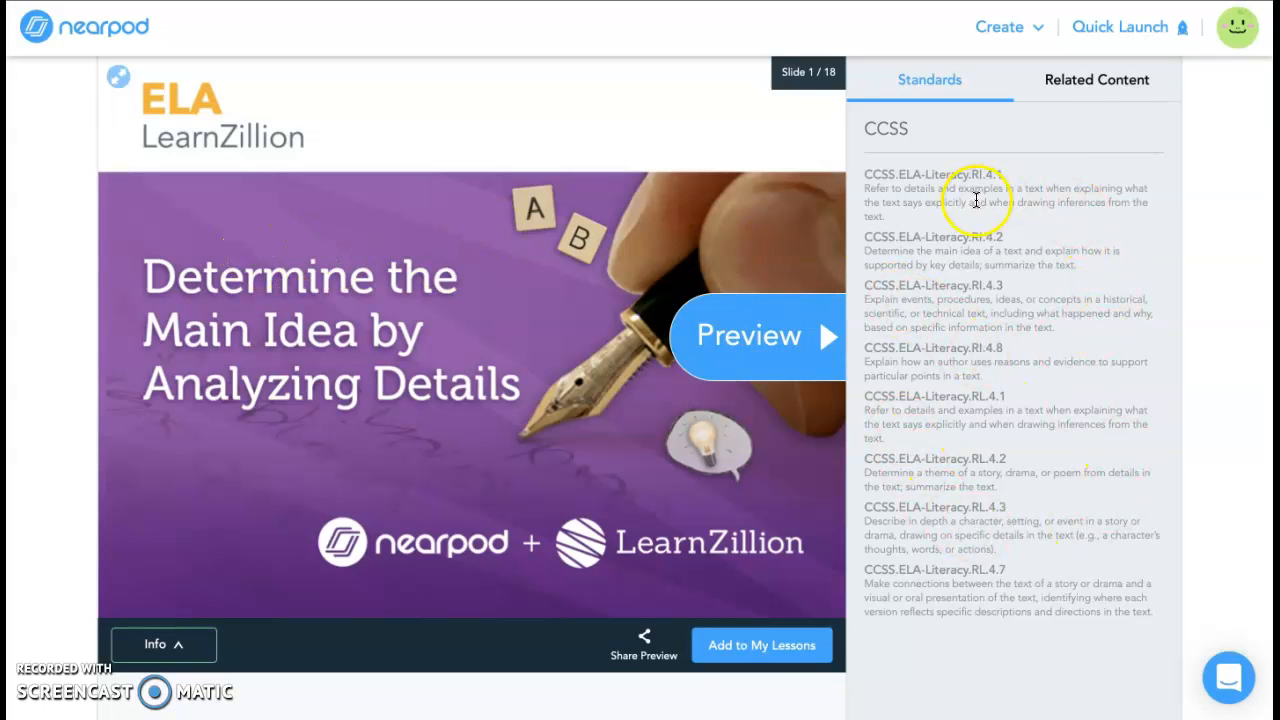
left_click(783, 340)
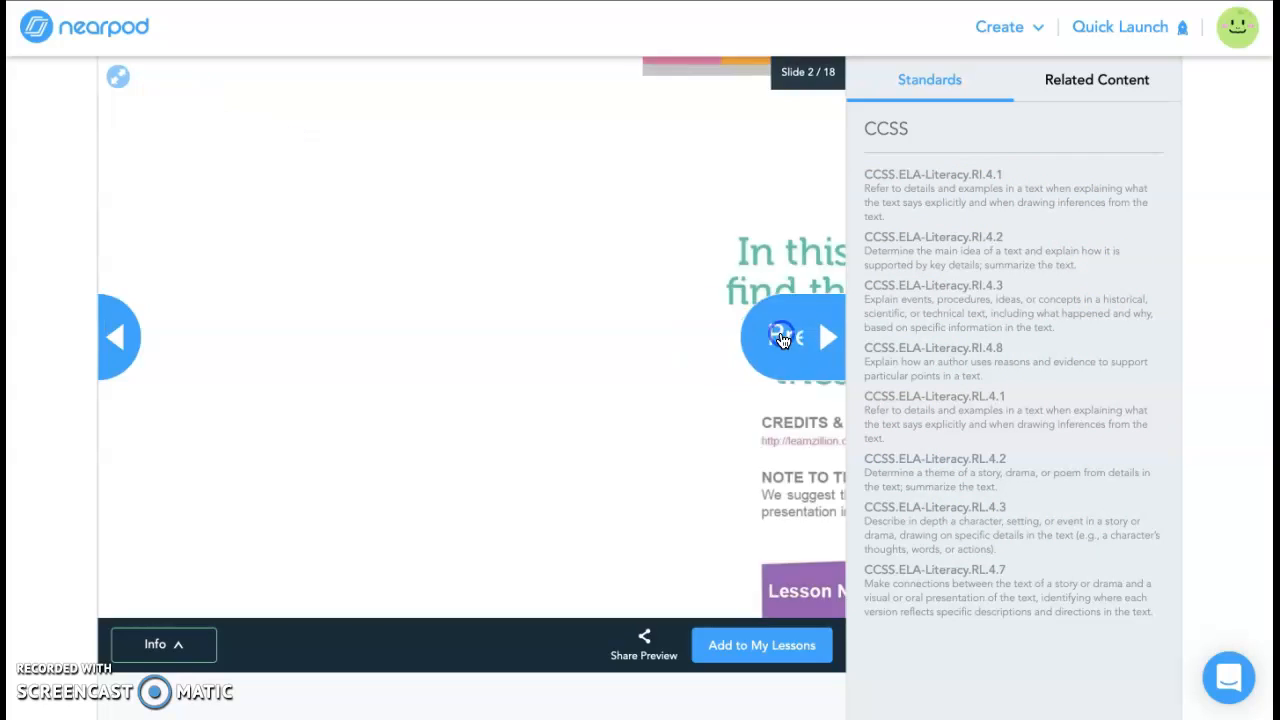
left_click(823, 337)
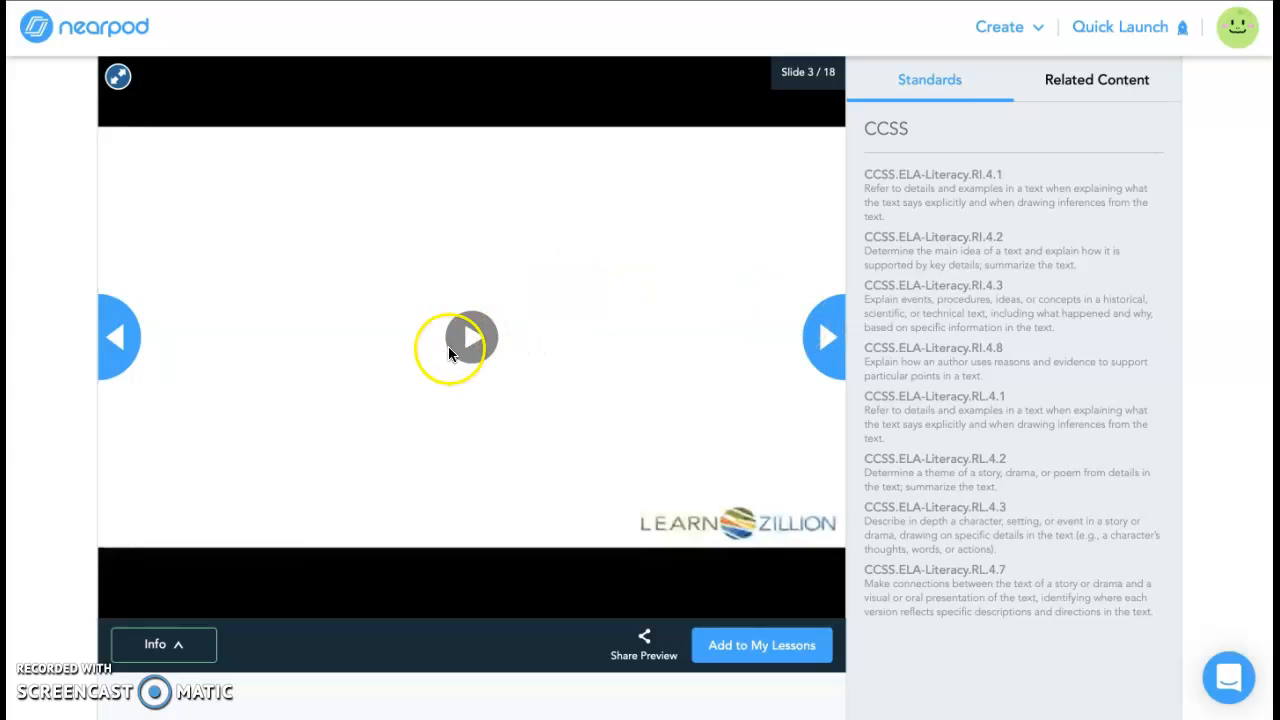
Continue previewing the main idea lesson from slide 4 through slide 7
left_click(830, 336)
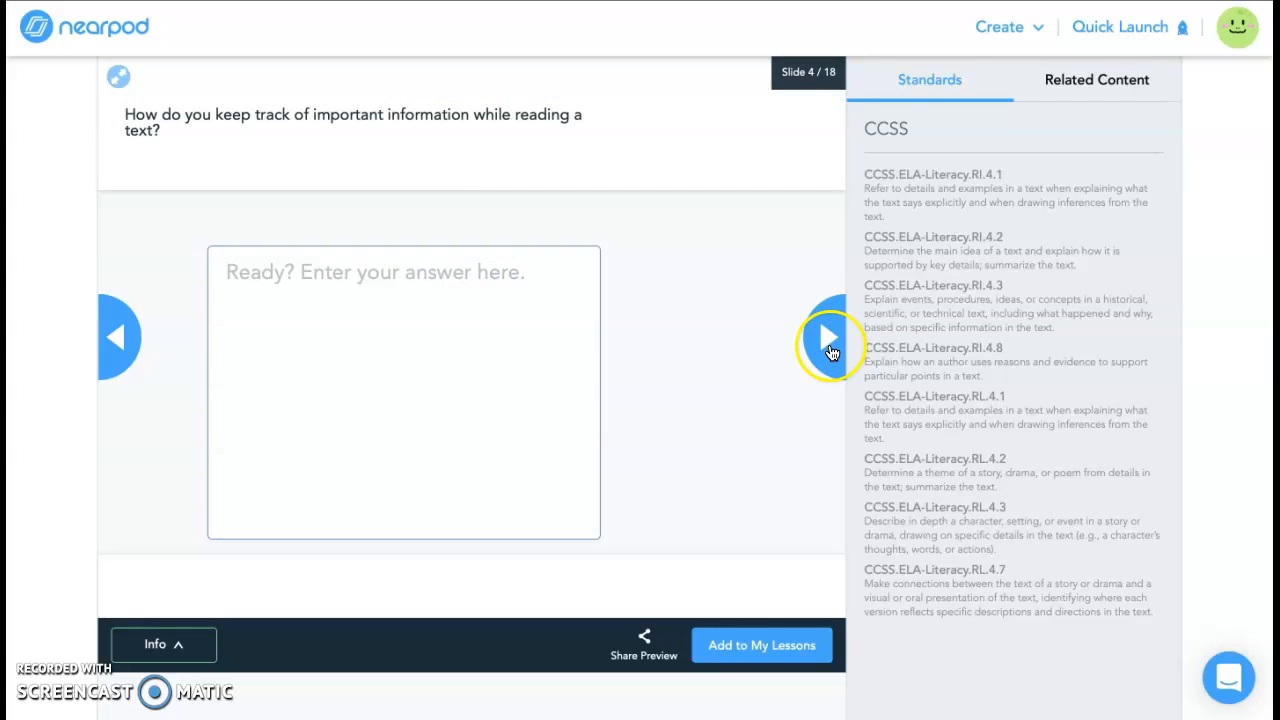
left_click(830, 340)
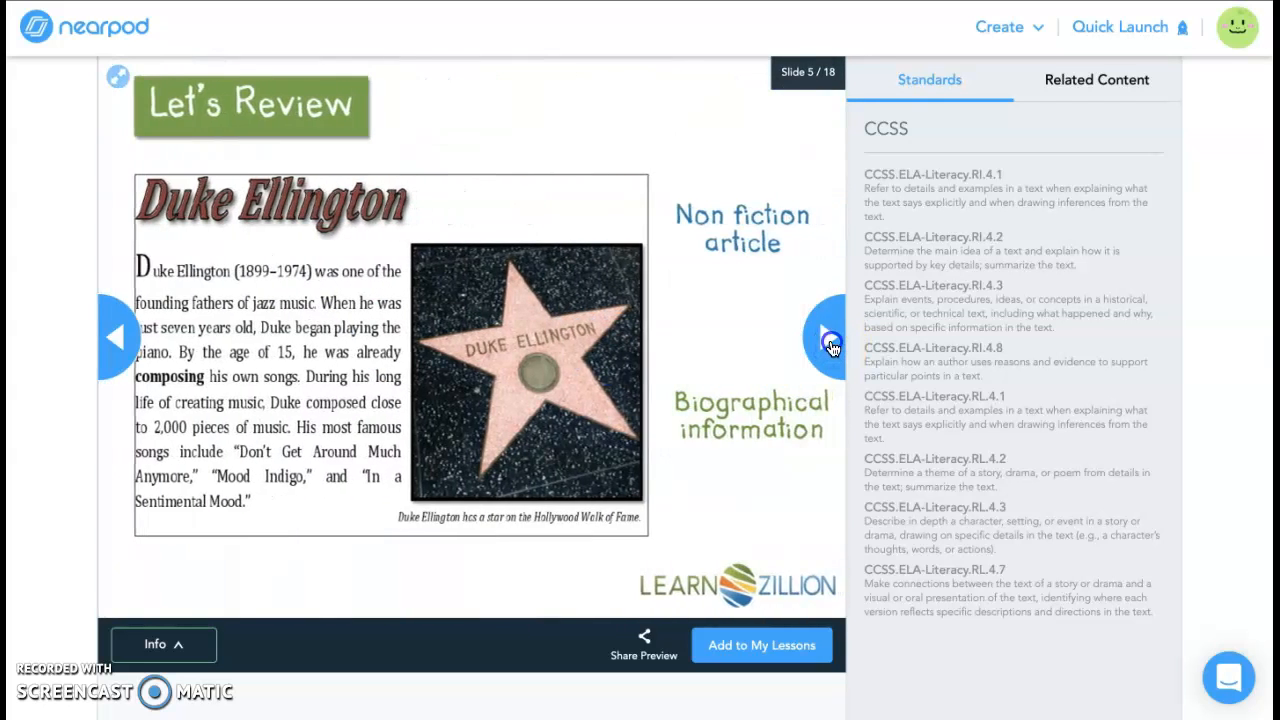
left_click(830, 340)
left_click(830, 342)
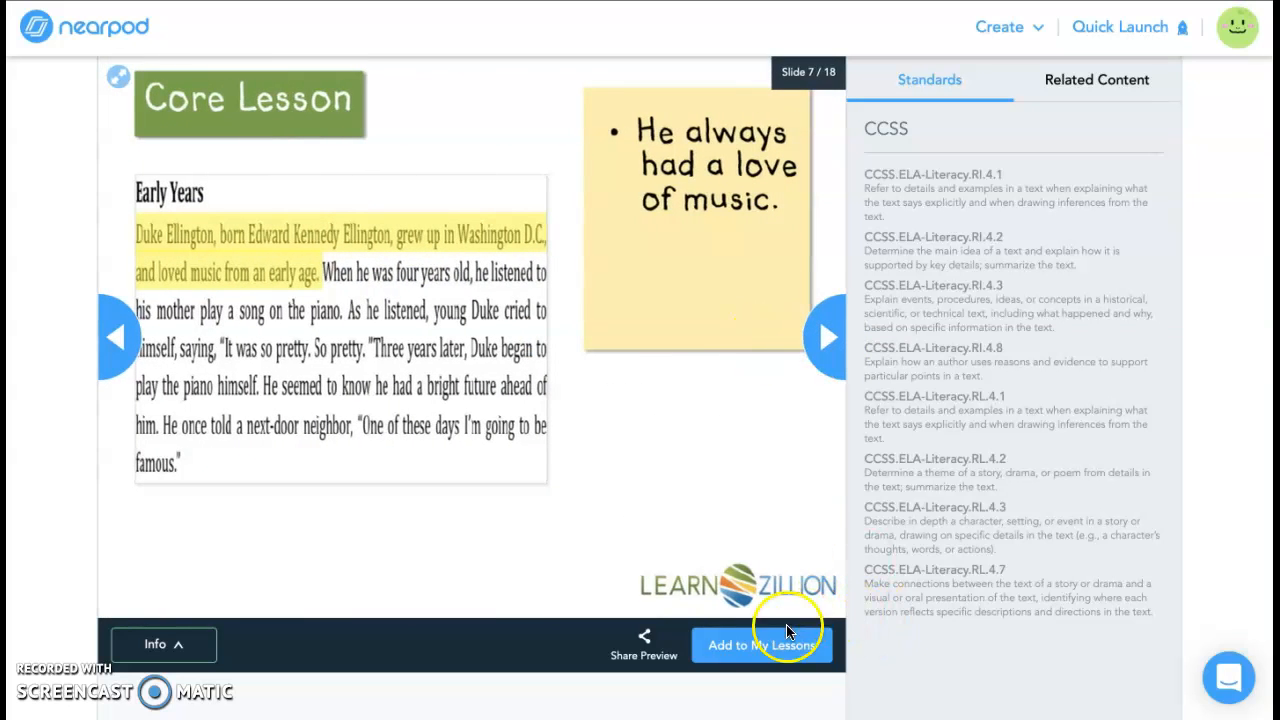
Add the "Determine the Main Idea by Analyzing Details" lesson to My Lessons, return to the home page and view its launch options
left_click(768, 648)
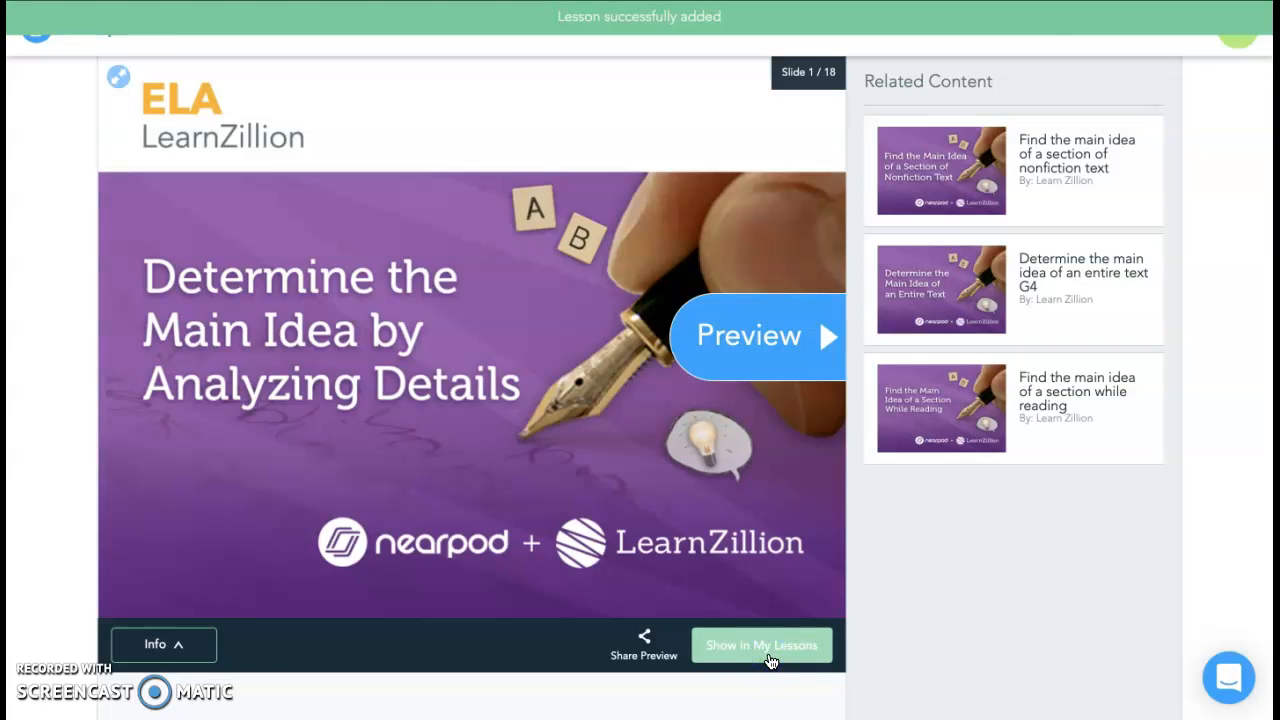
left_click(769, 652)
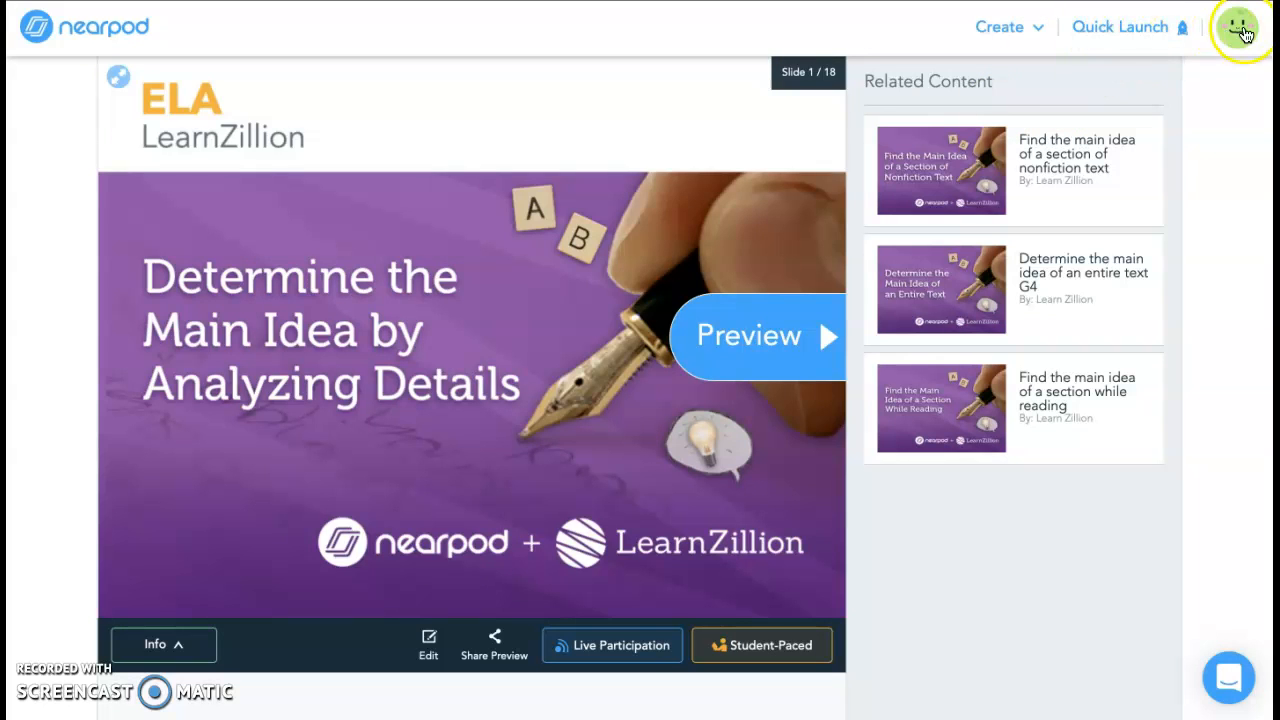
left_click(33, 35)
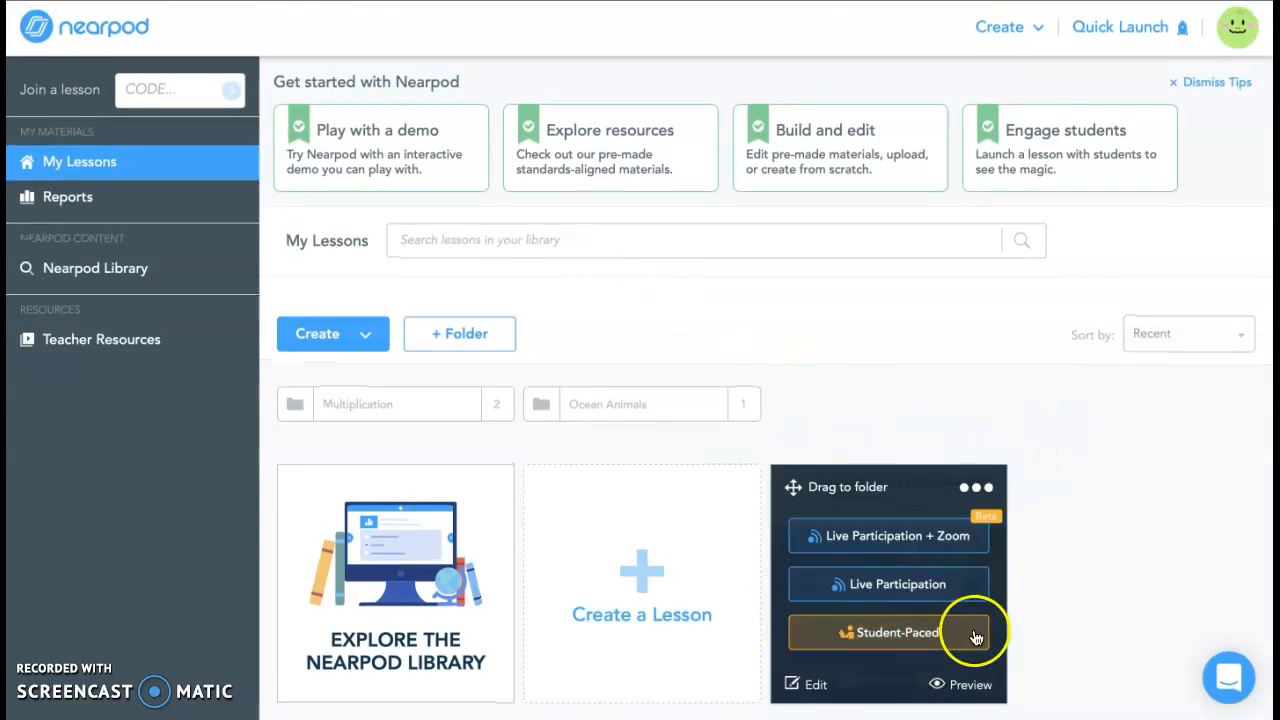
mouse_move(840, 532)
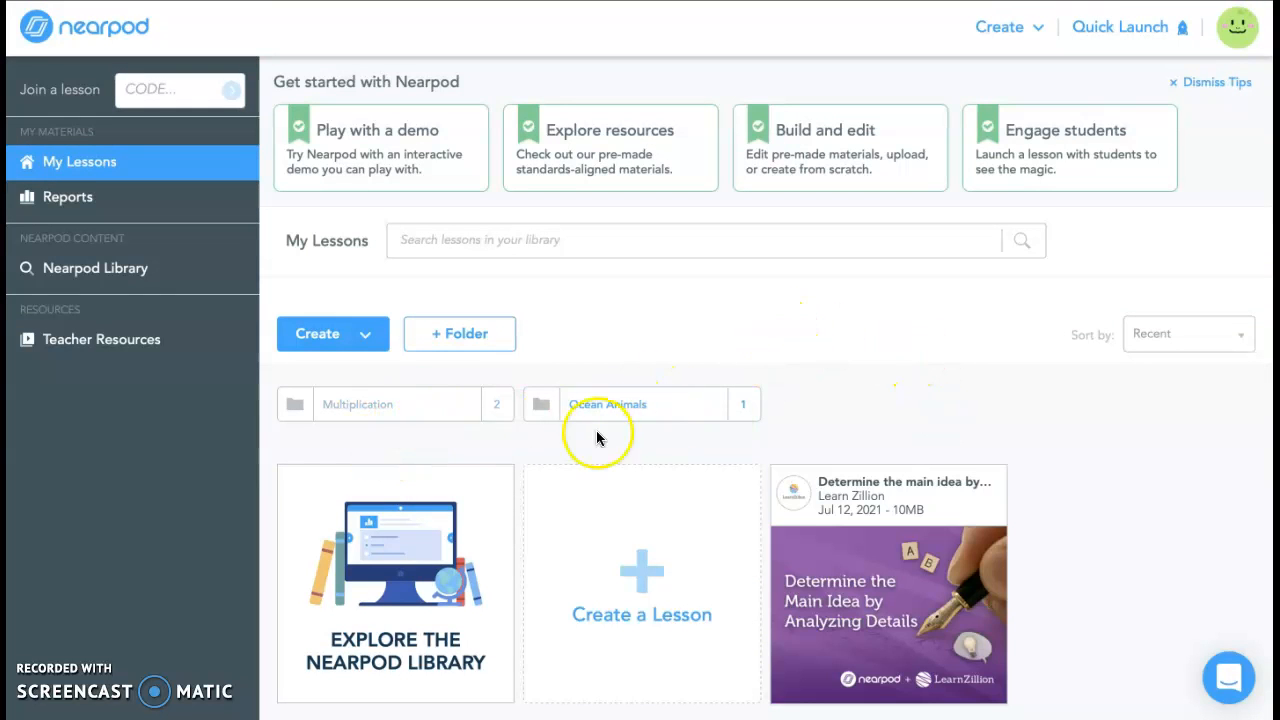
Create a new folder named "ELA" in My Lessons
left_click(478, 341)
type("ELA")
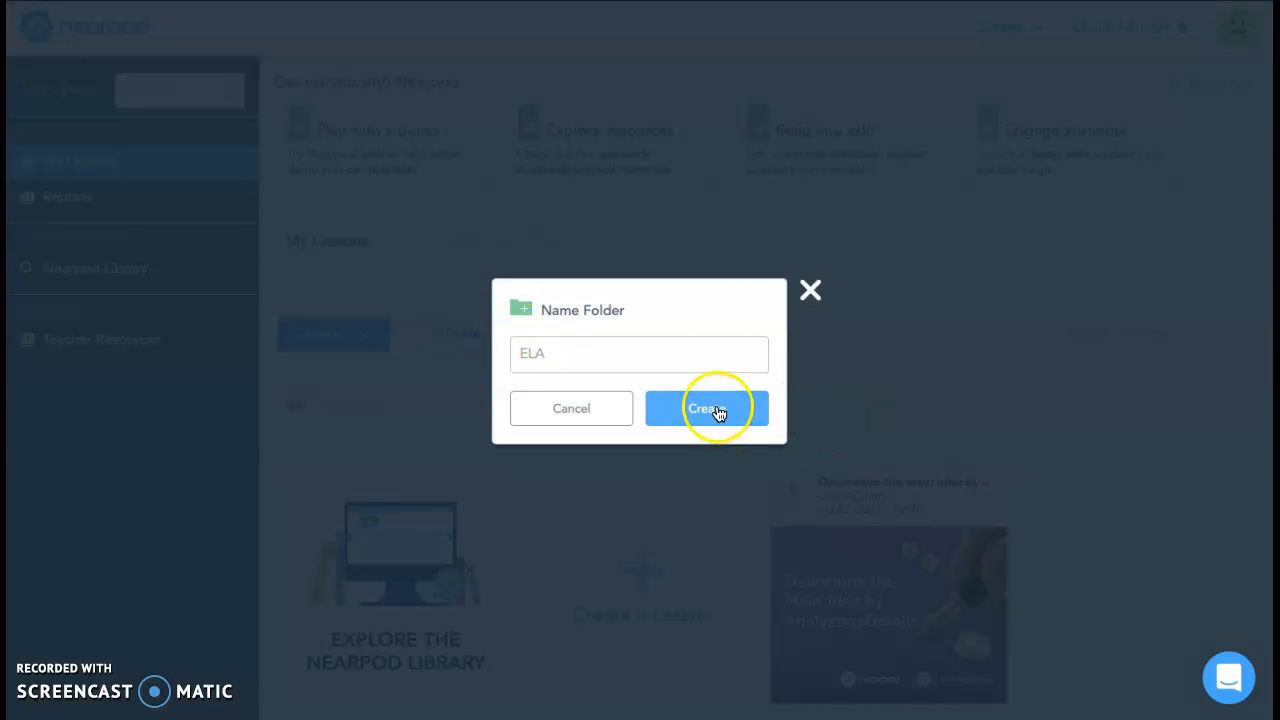
left_click(716, 409)
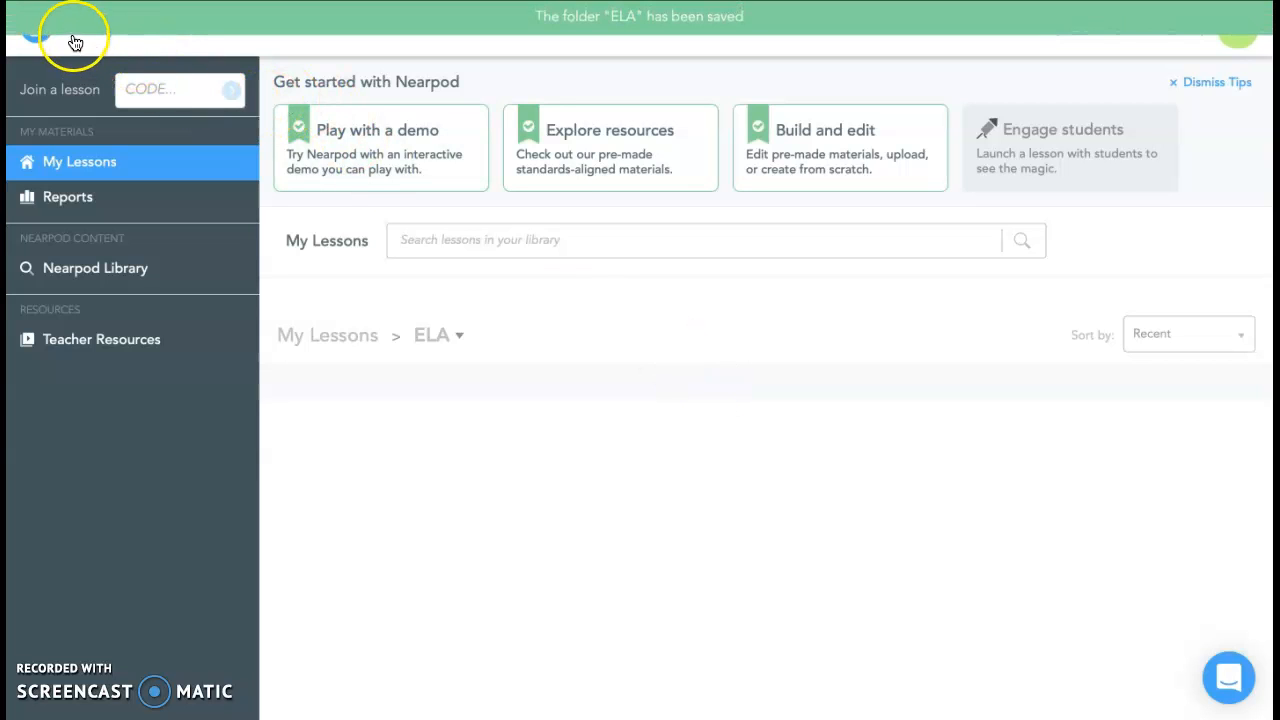
Move the main idea lesson from My Lessons into the ELA folder, and look inside the Multiplication folder
left_click(74, 164)
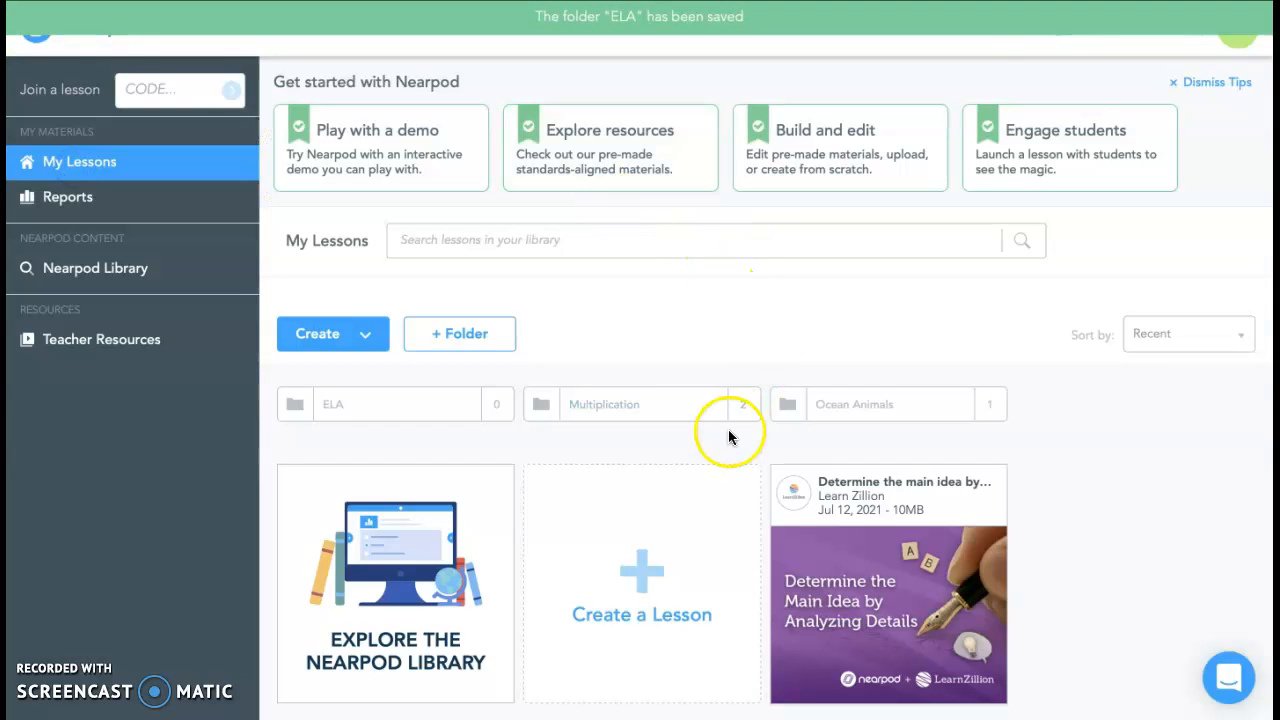
mouse_move(880, 505)
left_click_drag(875, 497, 370, 394)
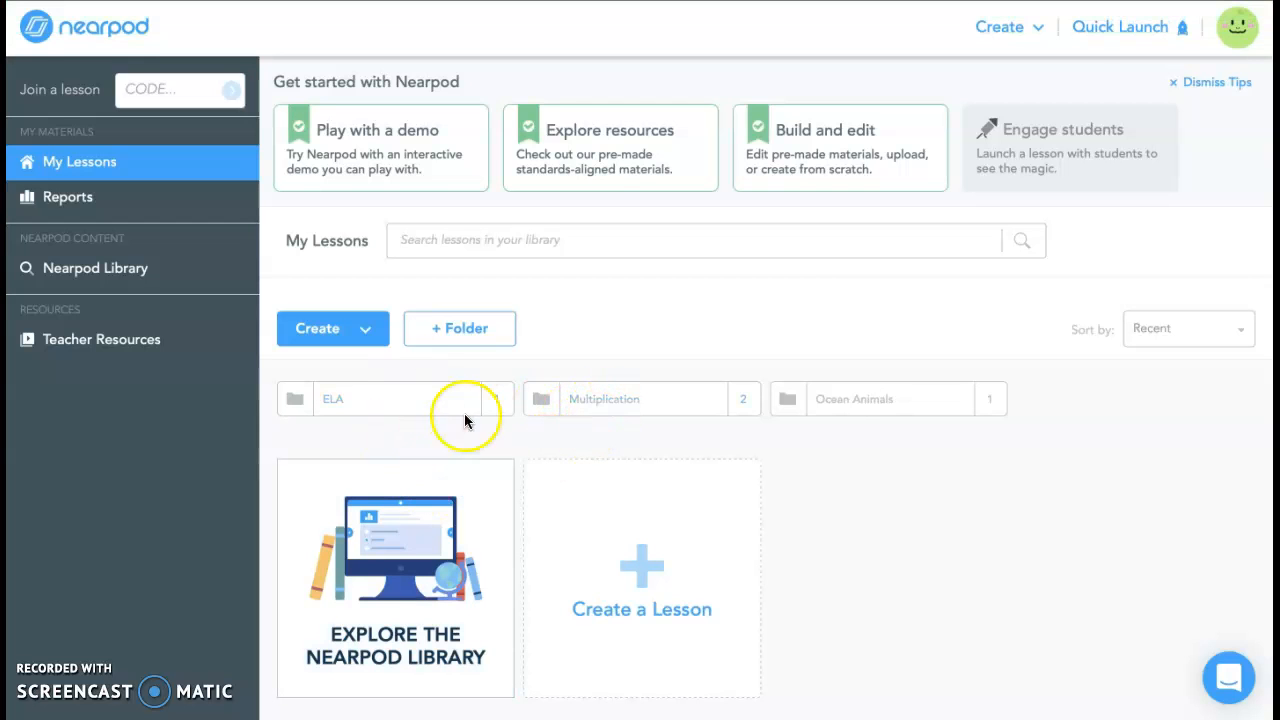
left_click(622, 398)
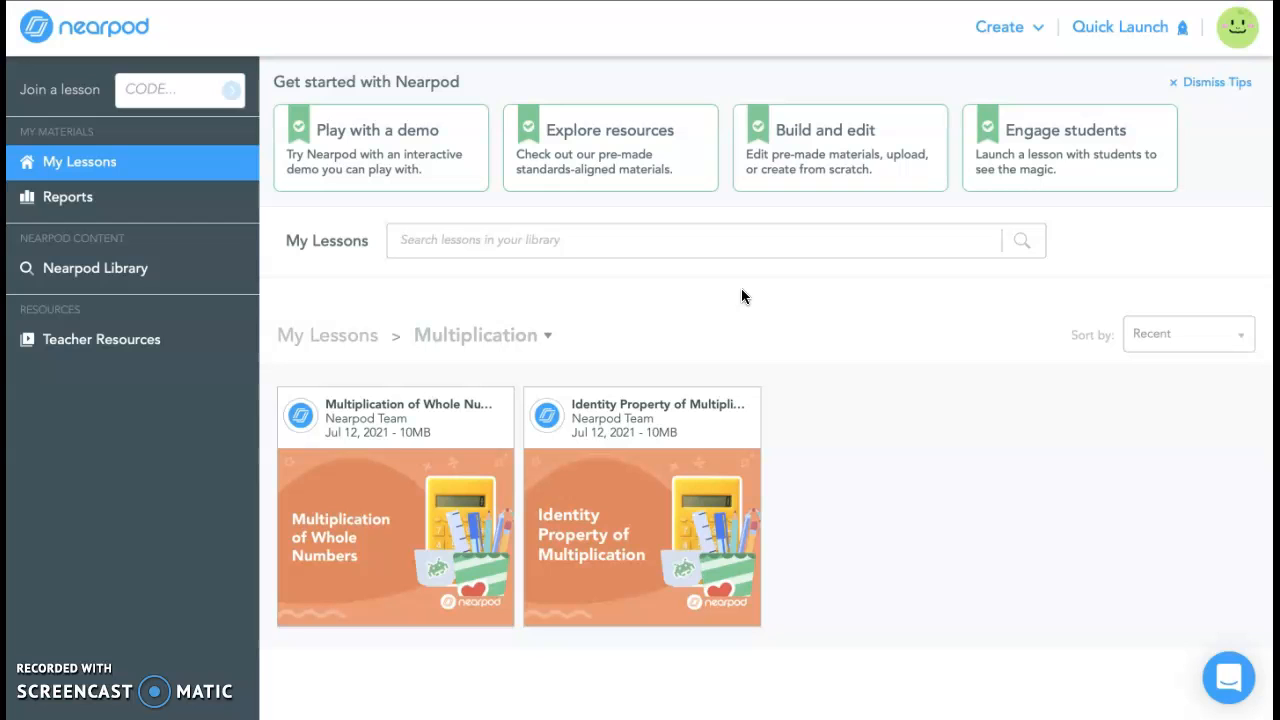
left_click(349, 340)
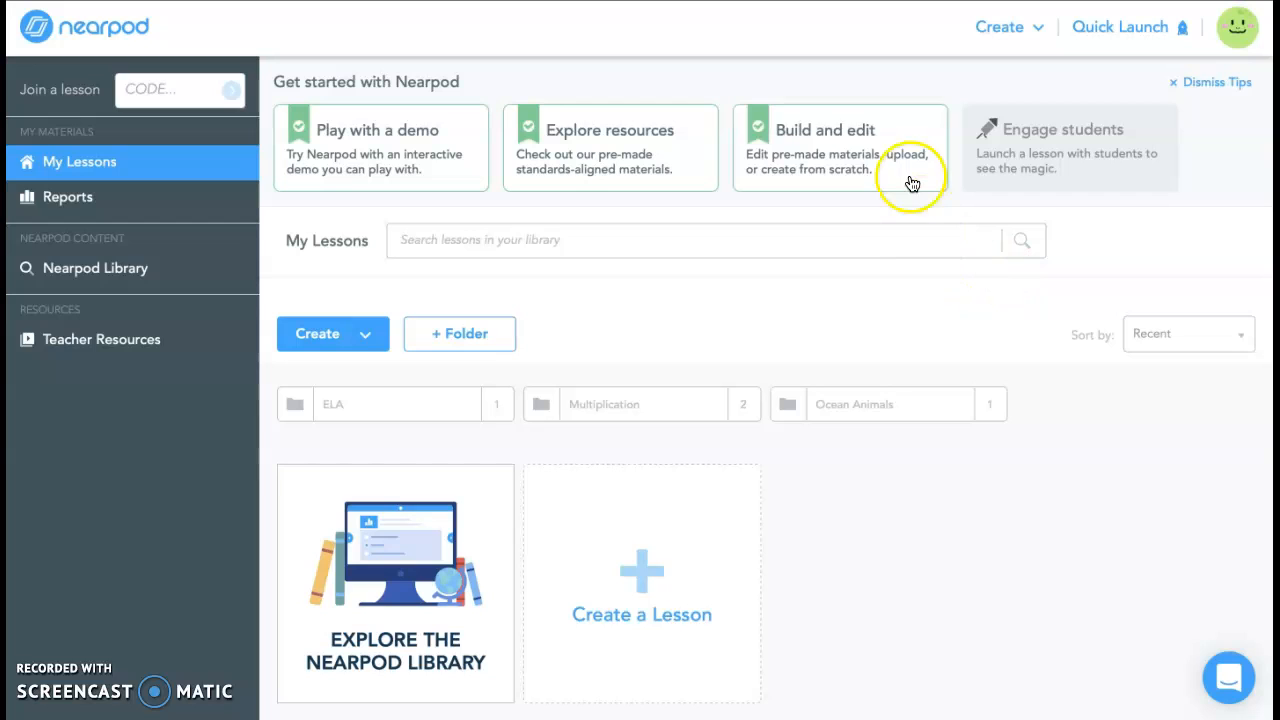
Create a new lesson titled "Coral Reefs" and open its content and activity choices
left_click(1022, 42)
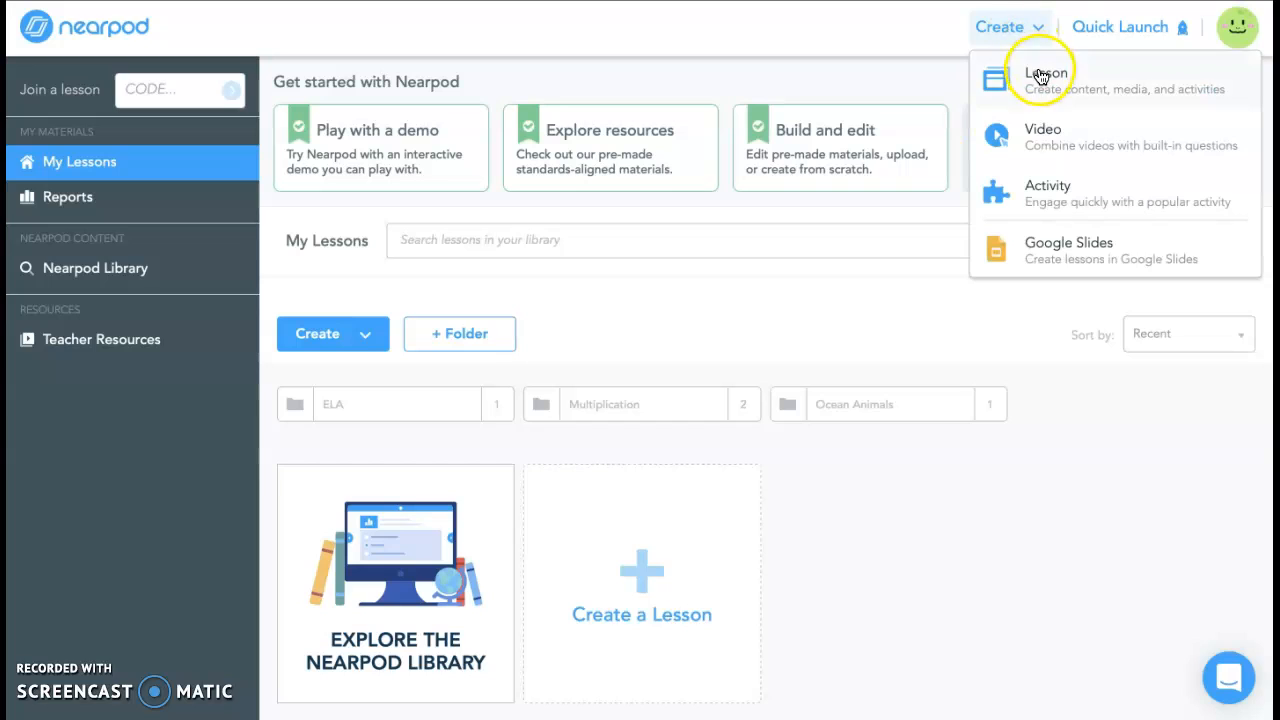
left_click(1043, 82)
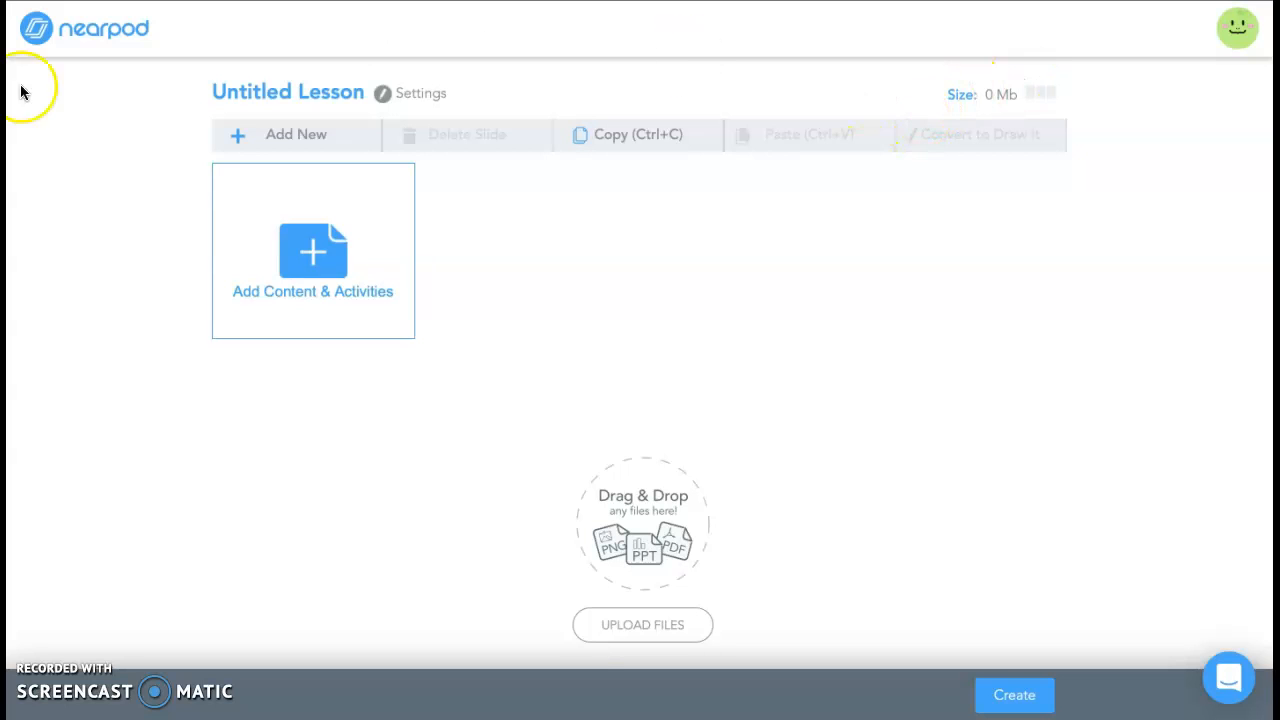
left_click(299, 95)
type("Coral Reefs")
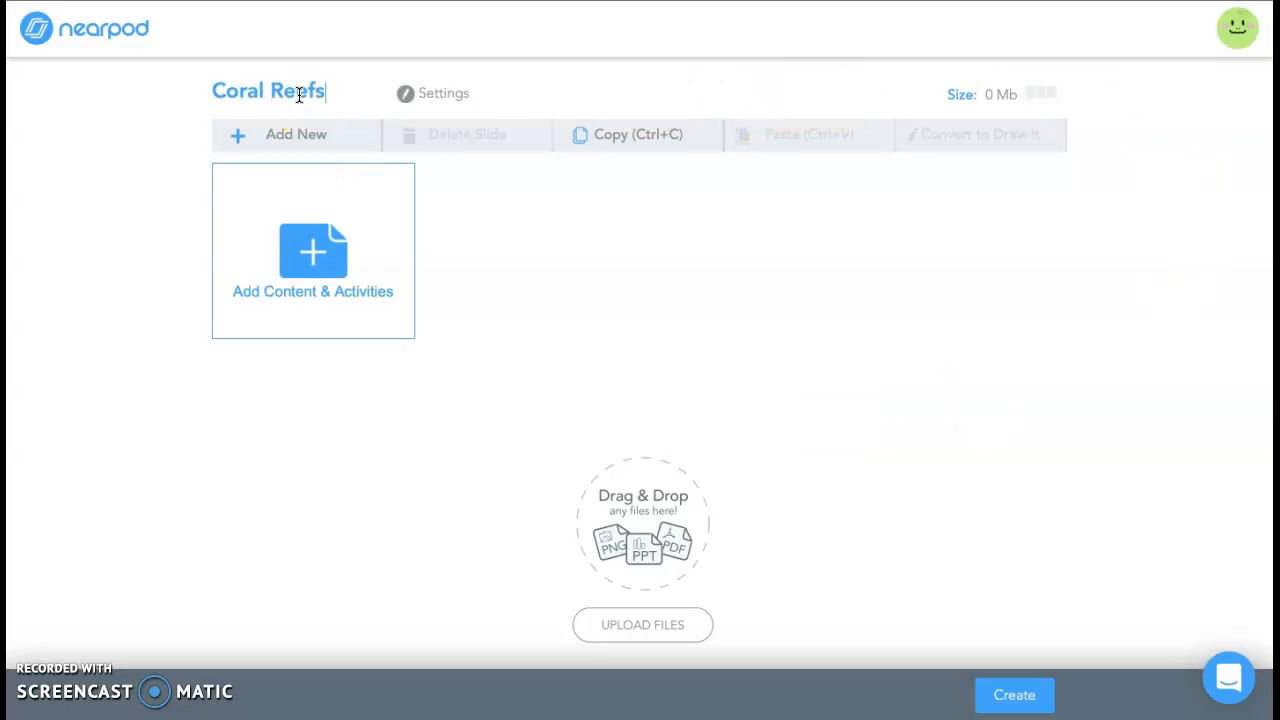
left_click(697, 308)
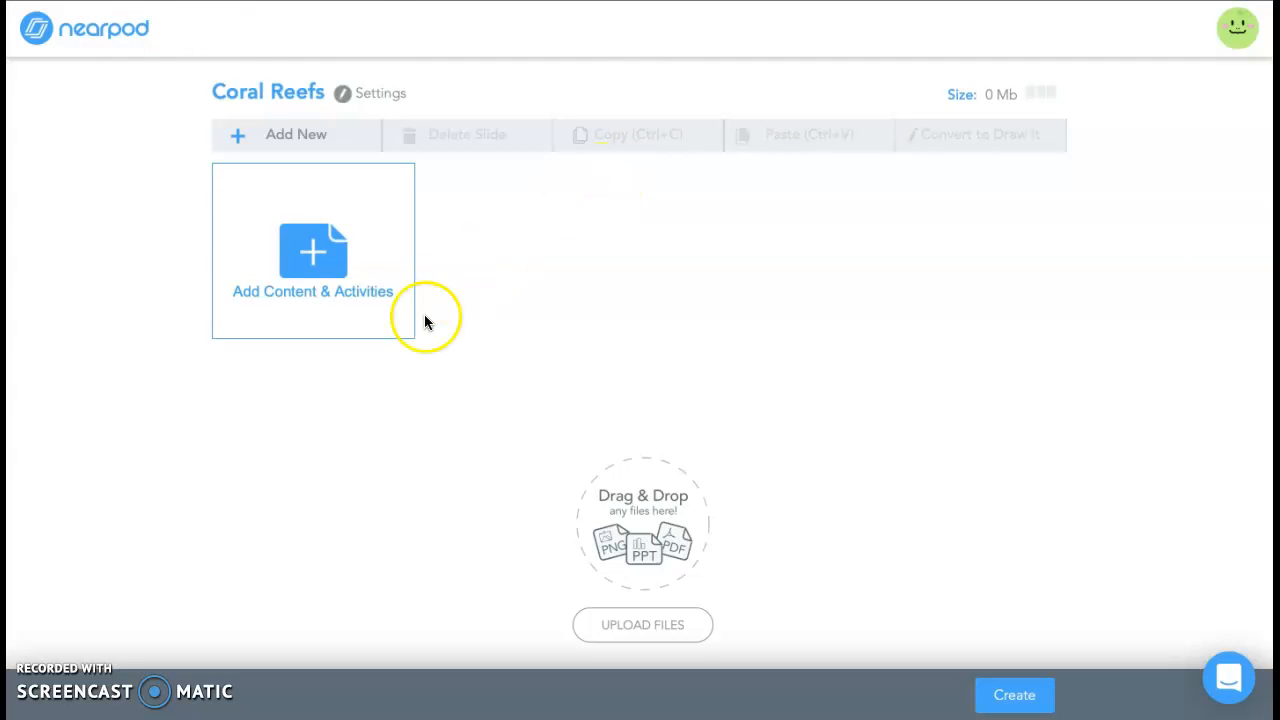
left_click(364, 272)
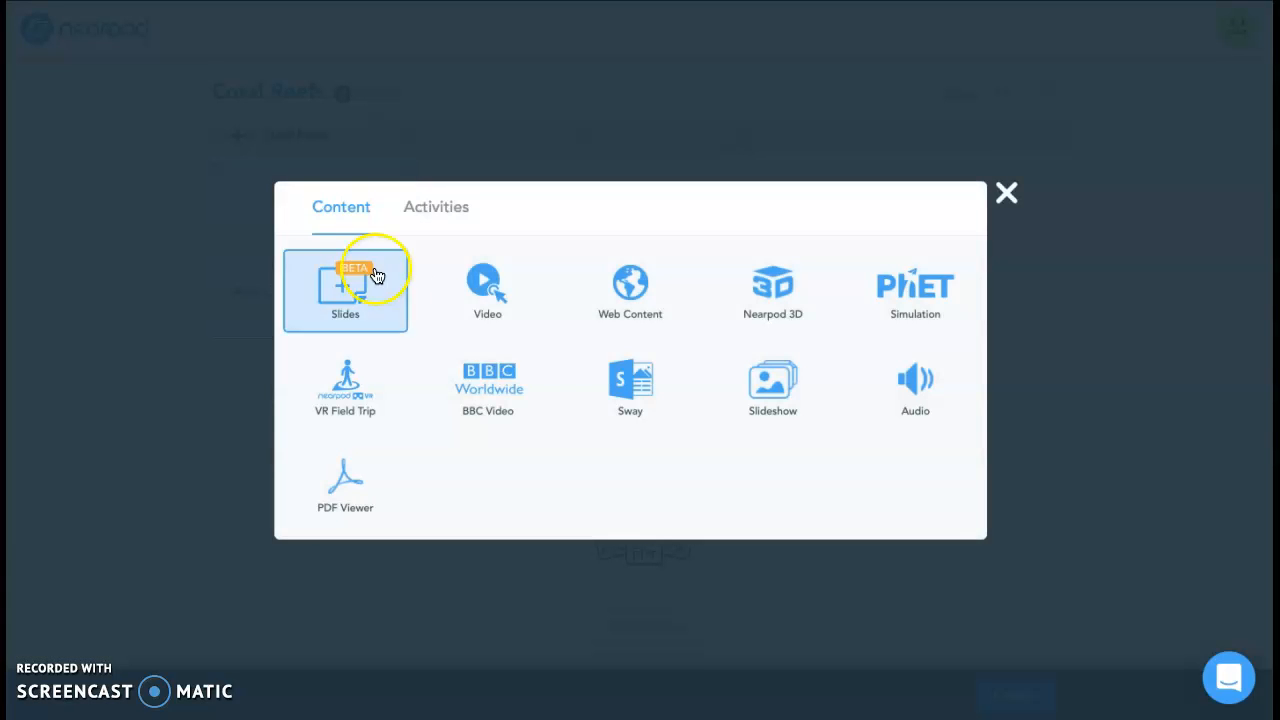
Examine the image upload options for a slideshow, including Google Drive, and back out to the content choices
left_click(806, 398)
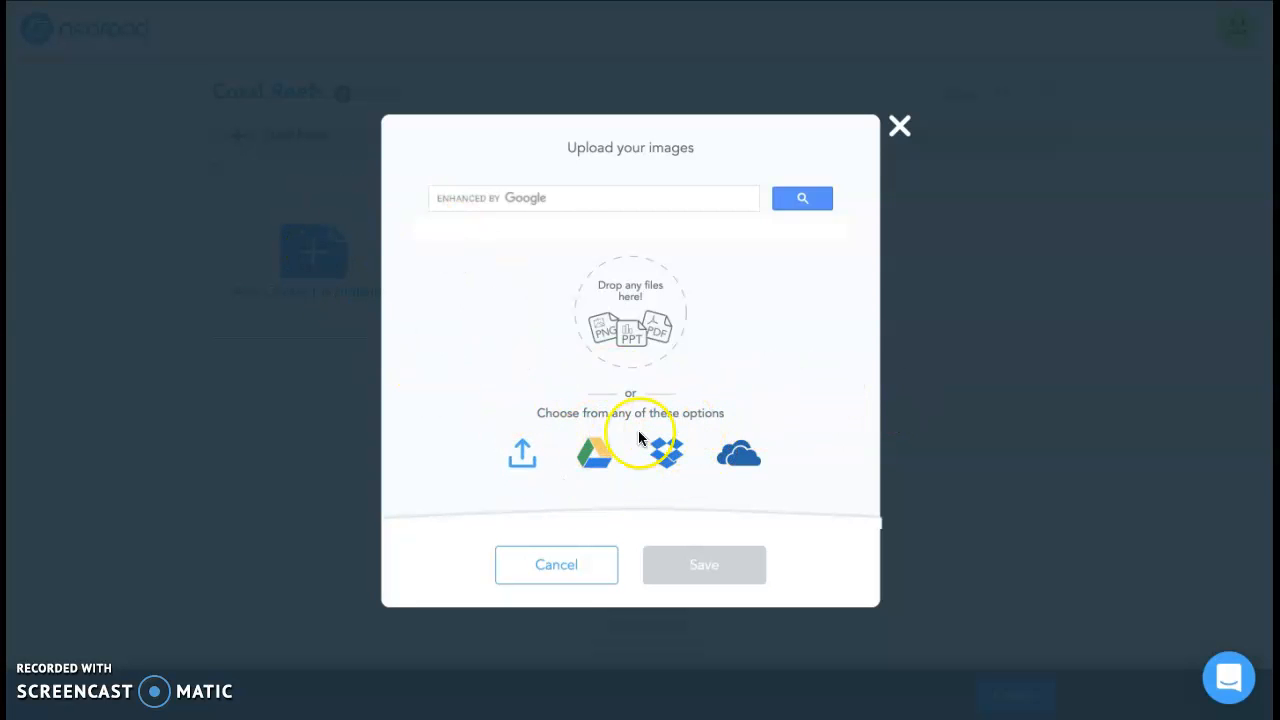
left_click(594, 467)
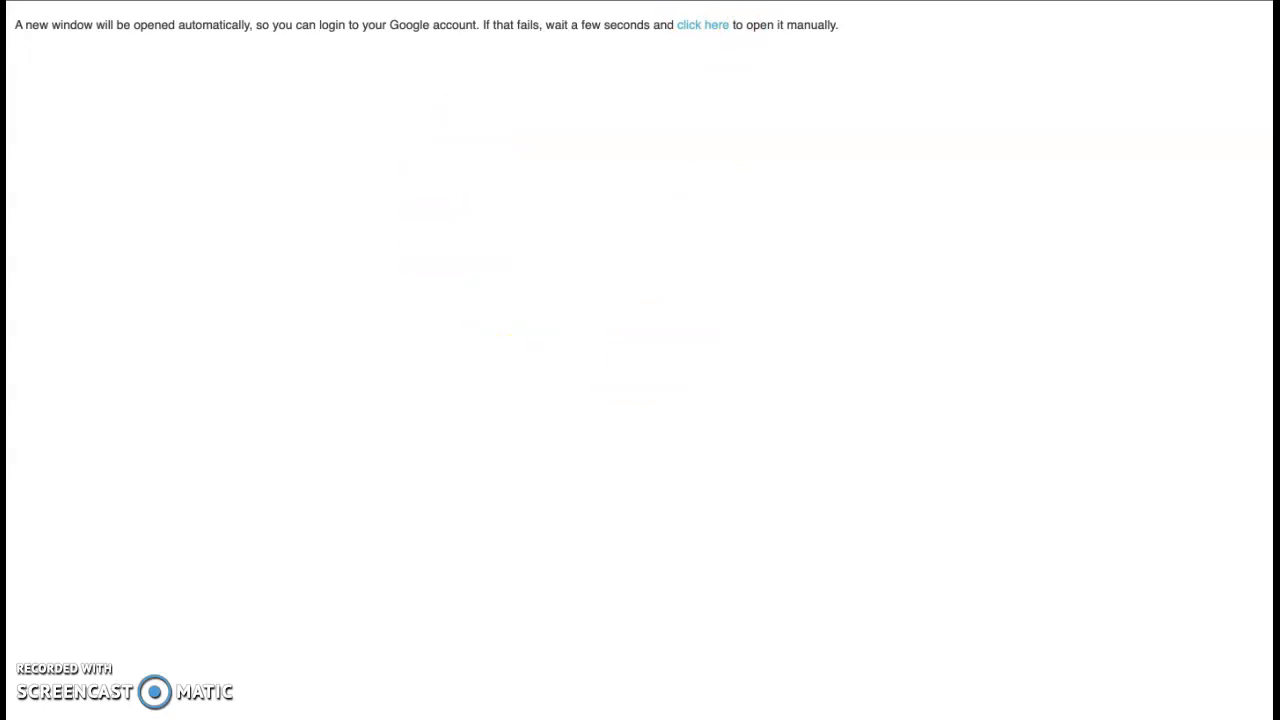
left_click(673, 2)
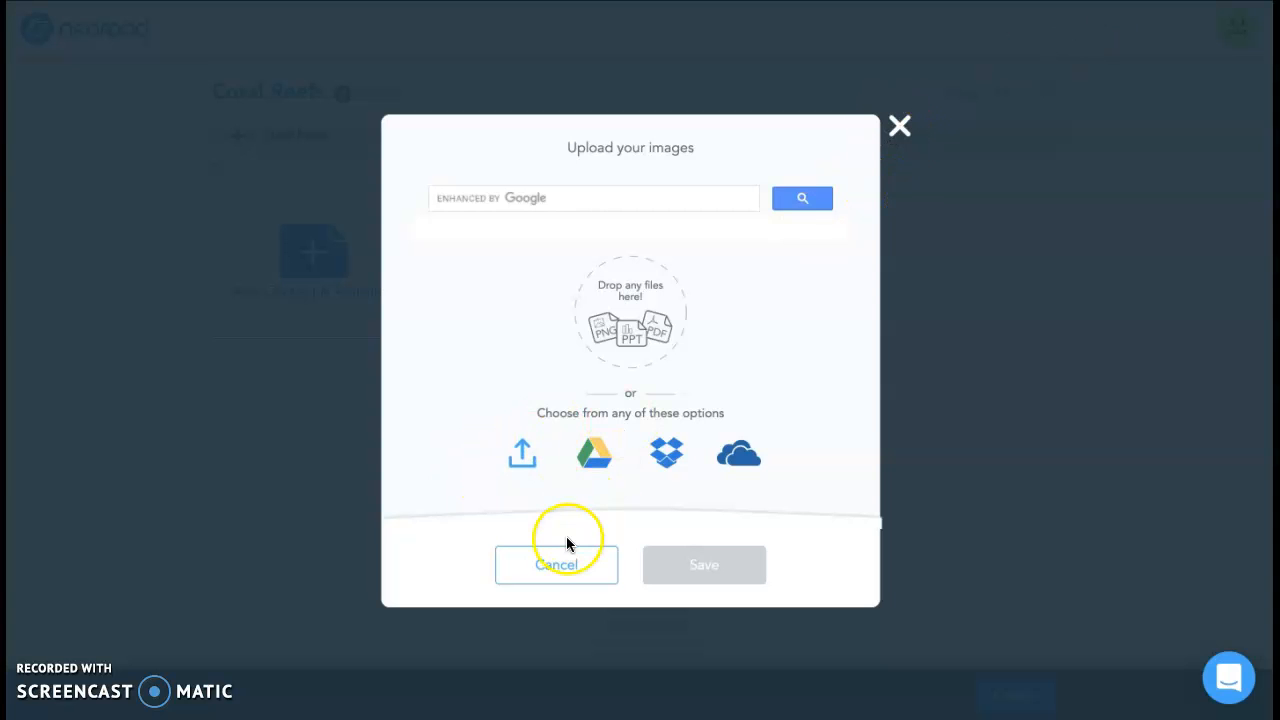
left_click(566, 563)
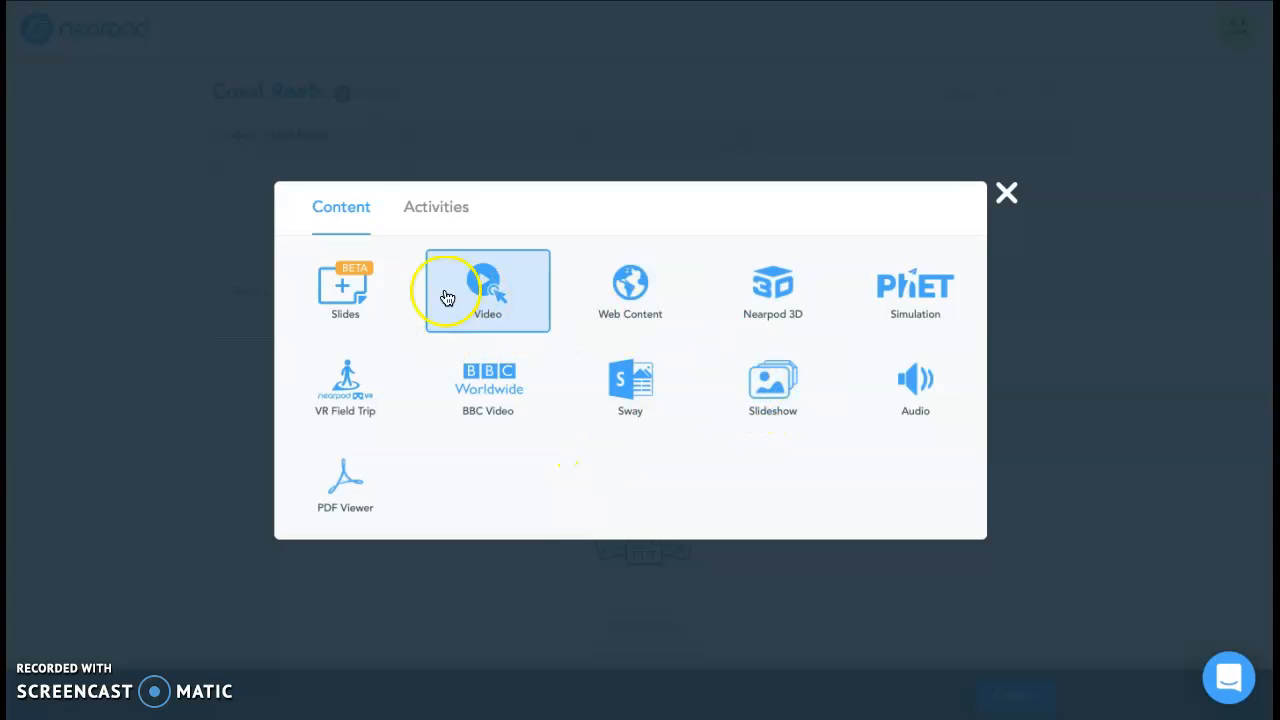
Add a slide with the Big title layout and enter "Coral Reefs" as its title
left_click(365, 288)
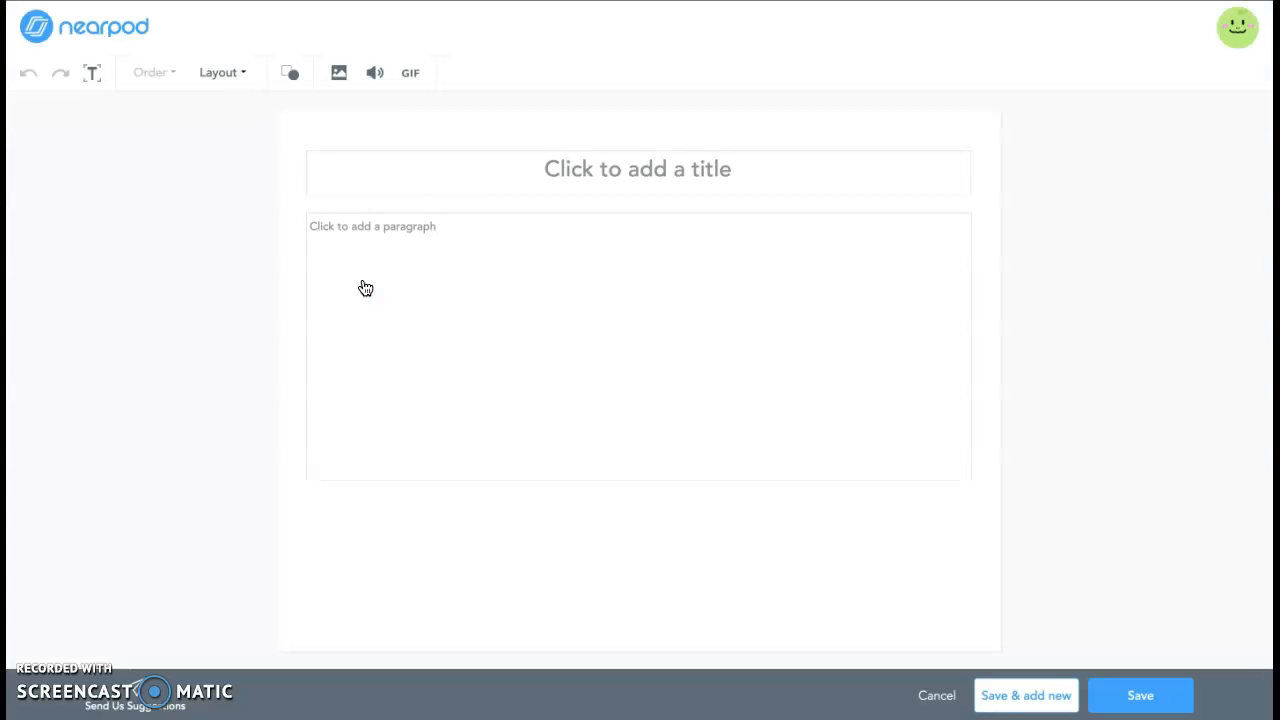
left_click(221, 72)
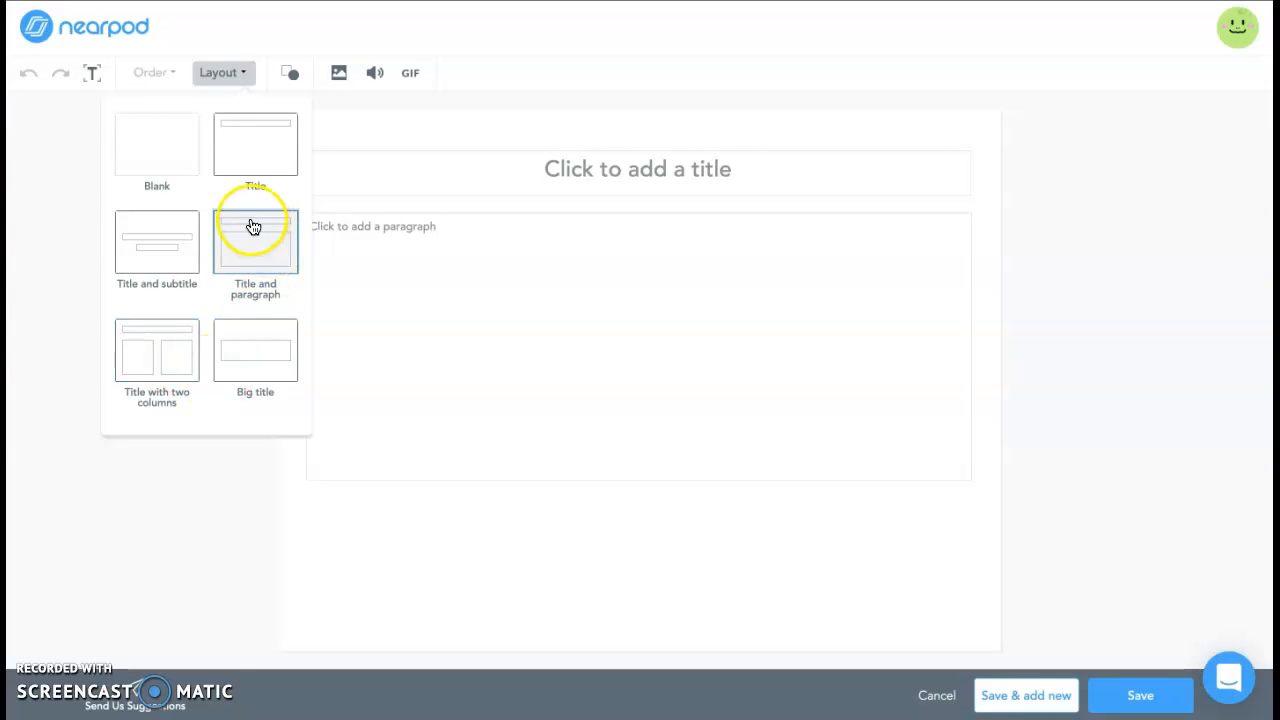
left_click(239, 345)
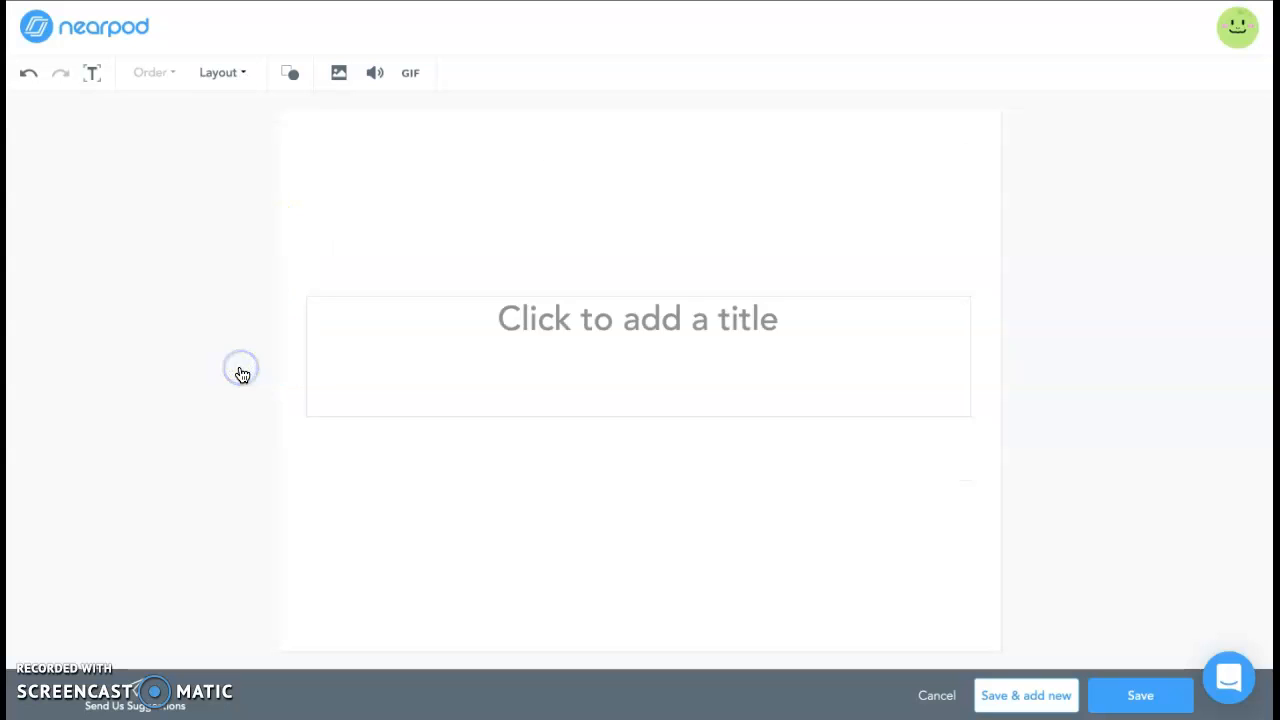
left_click(714, 312)
type("Cora")
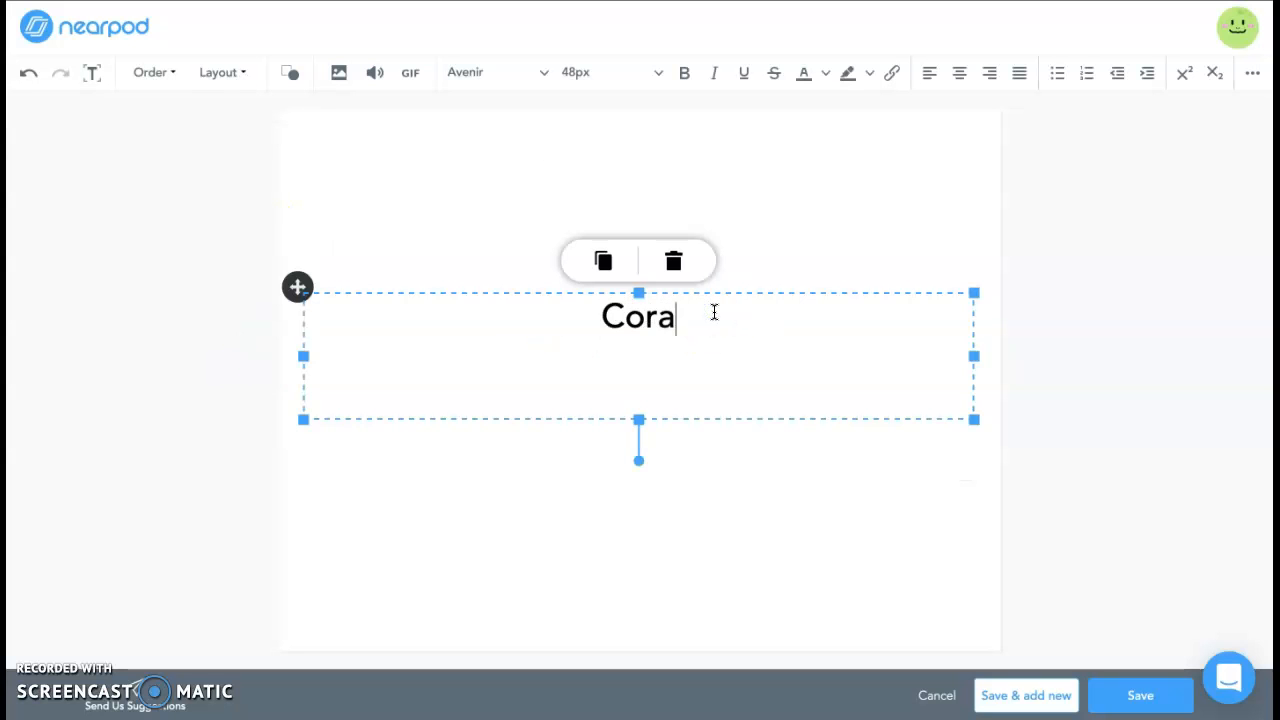
type("l Reefs")
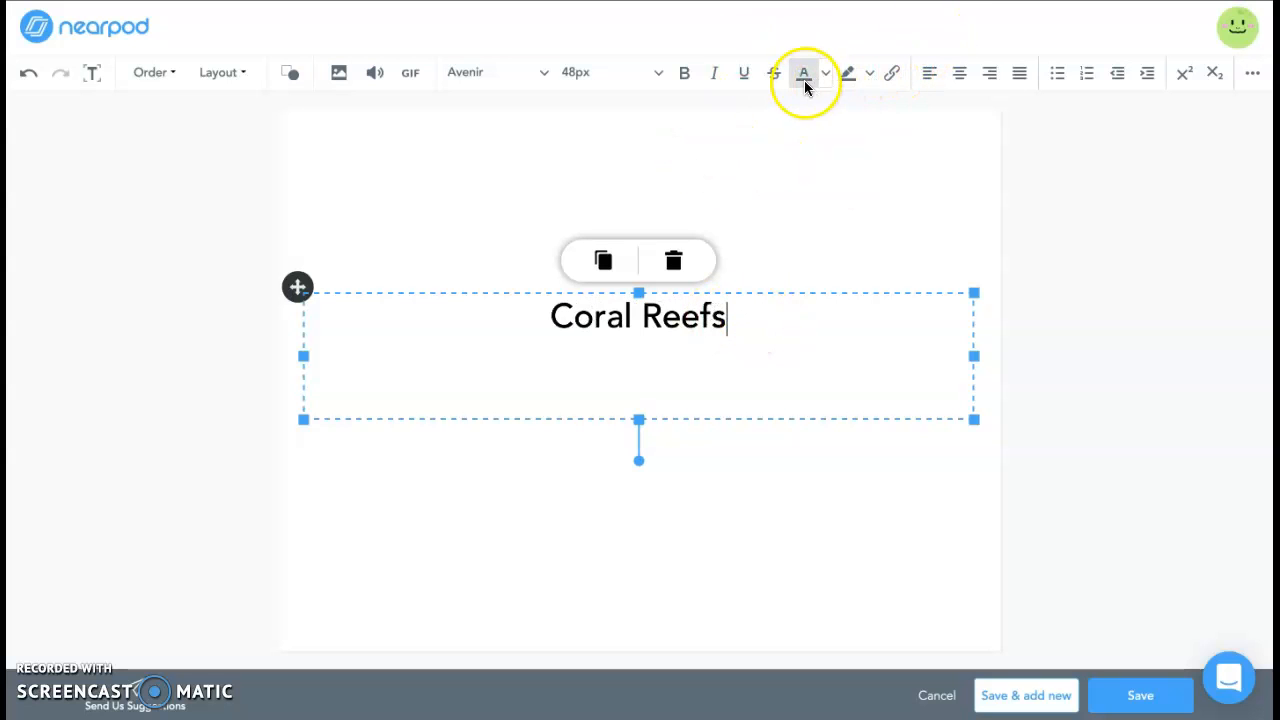
Try purple and light blue as the text colour of the whole slide title
left_click(679, 317)
triple_click(677, 317)
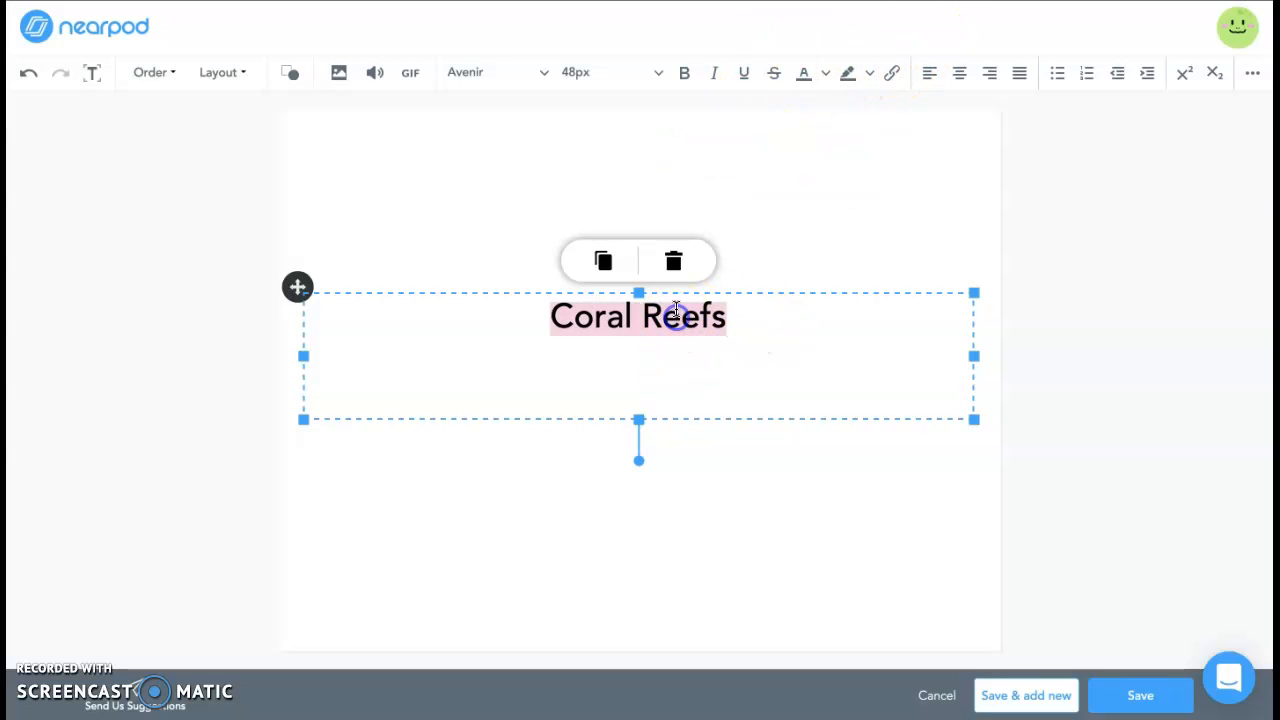
left_click(812, 66)
left_click(824, 74)
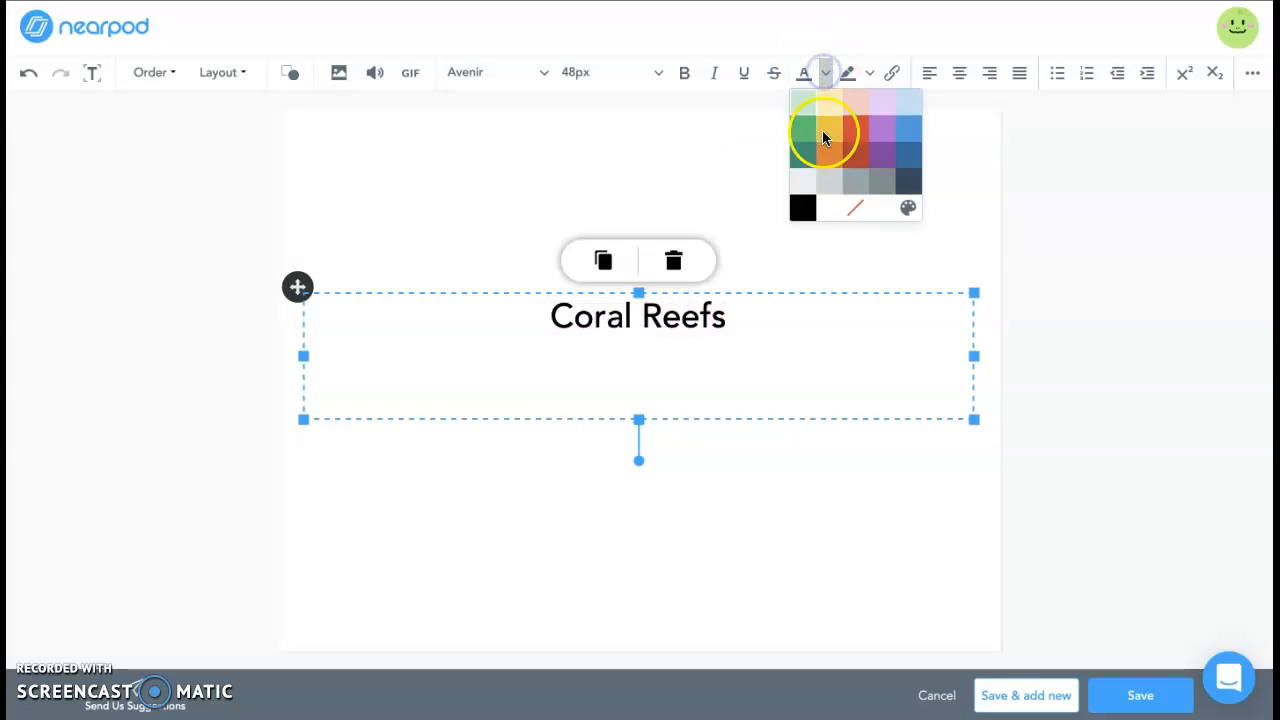
left_click(889, 129)
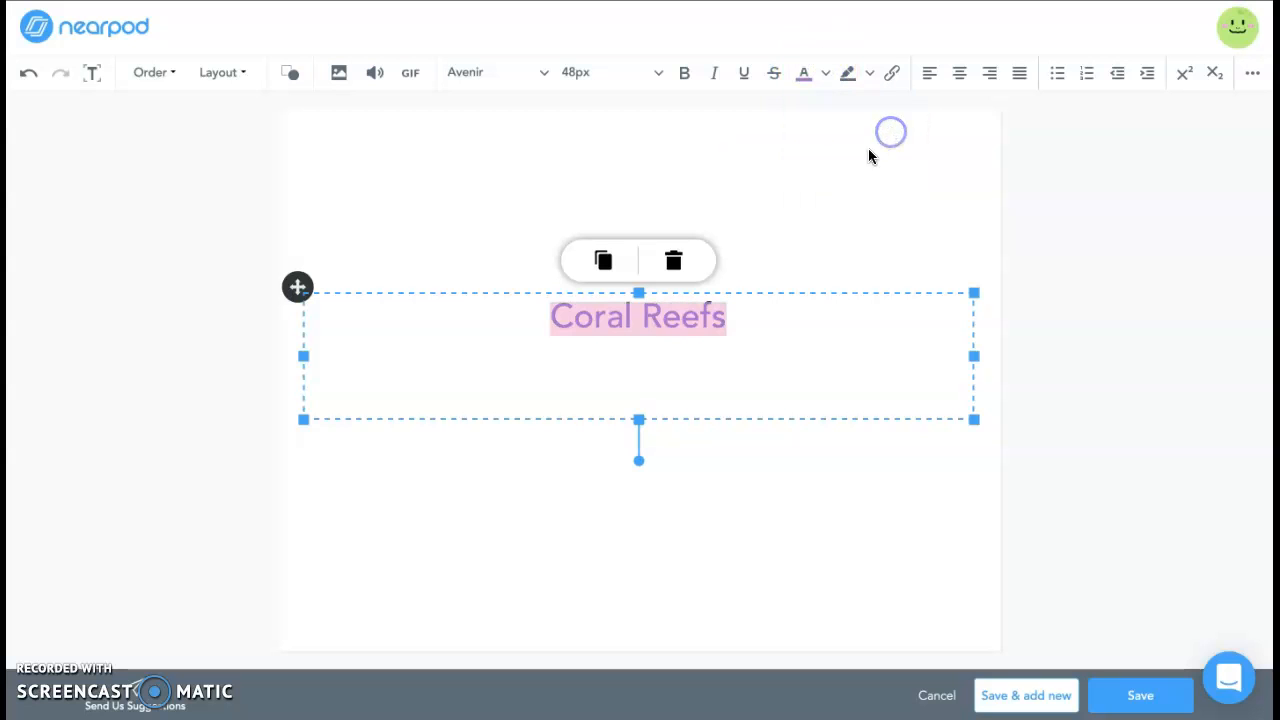
left_click(824, 76)
left_click(913, 155)
Set the slide title's text colour to medium blue and its font to Bodoni Moda
left_click(687, 313)
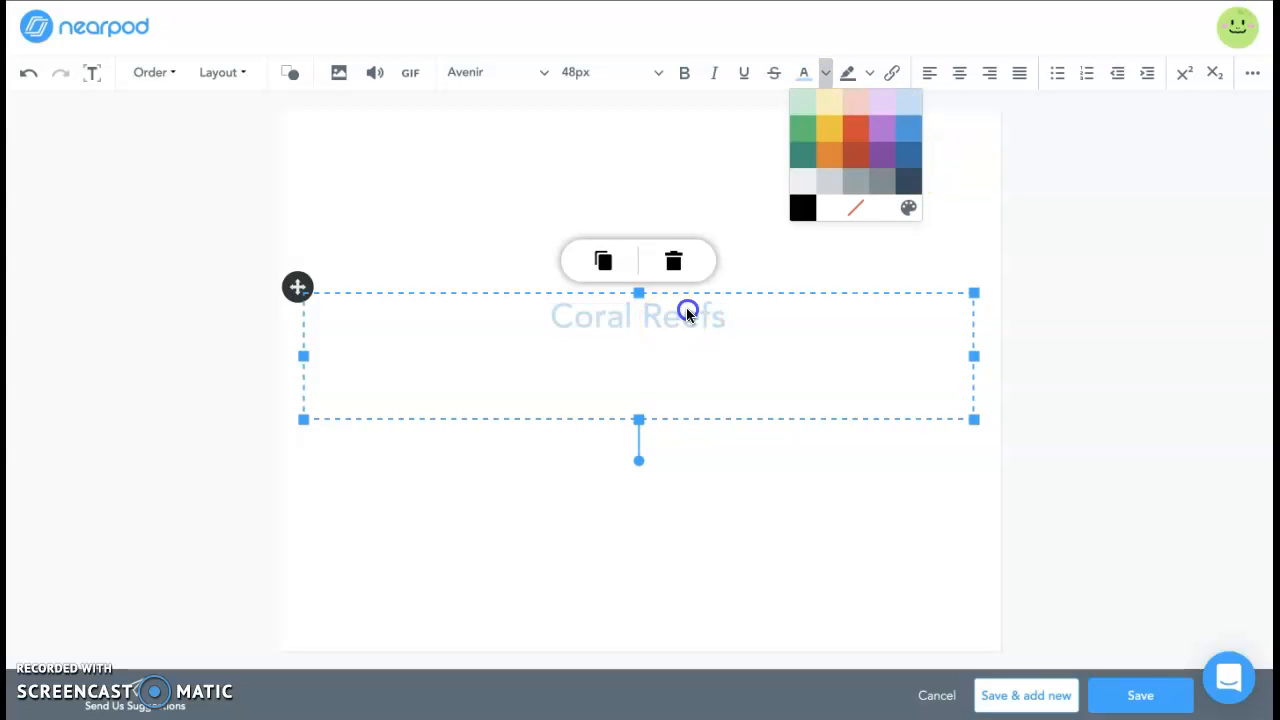
triple_click(679, 314)
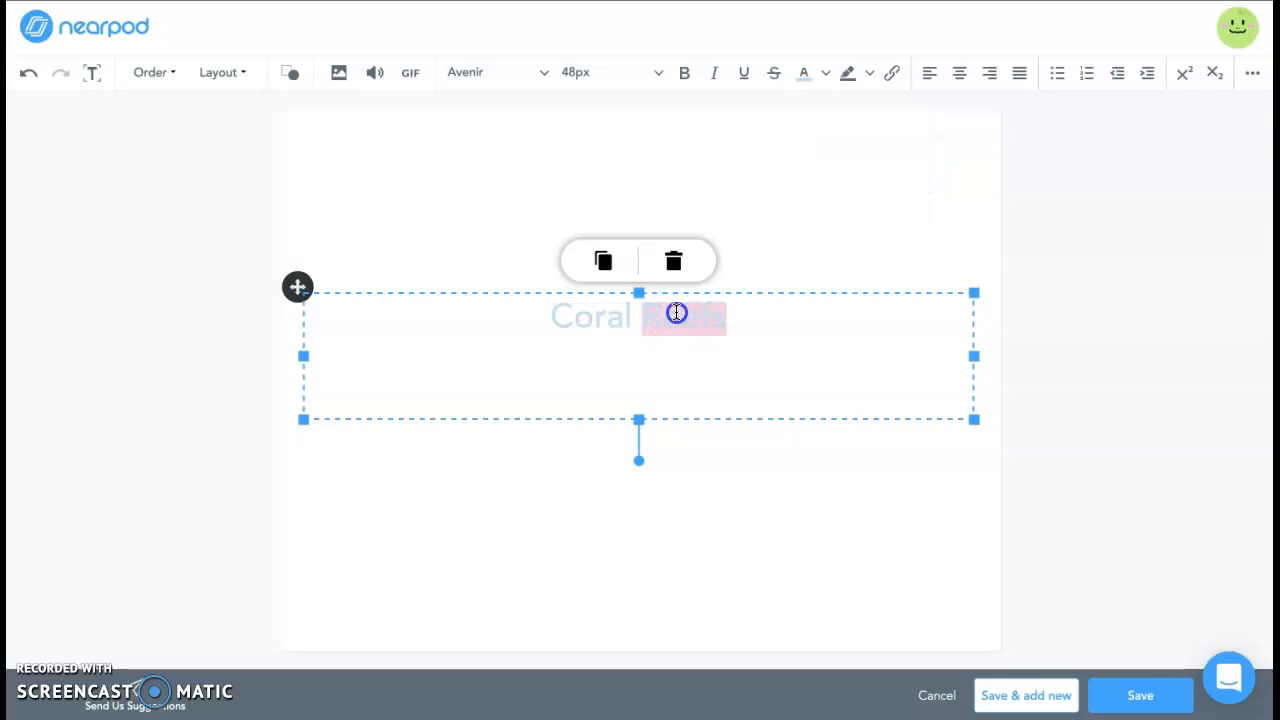
left_click(821, 72)
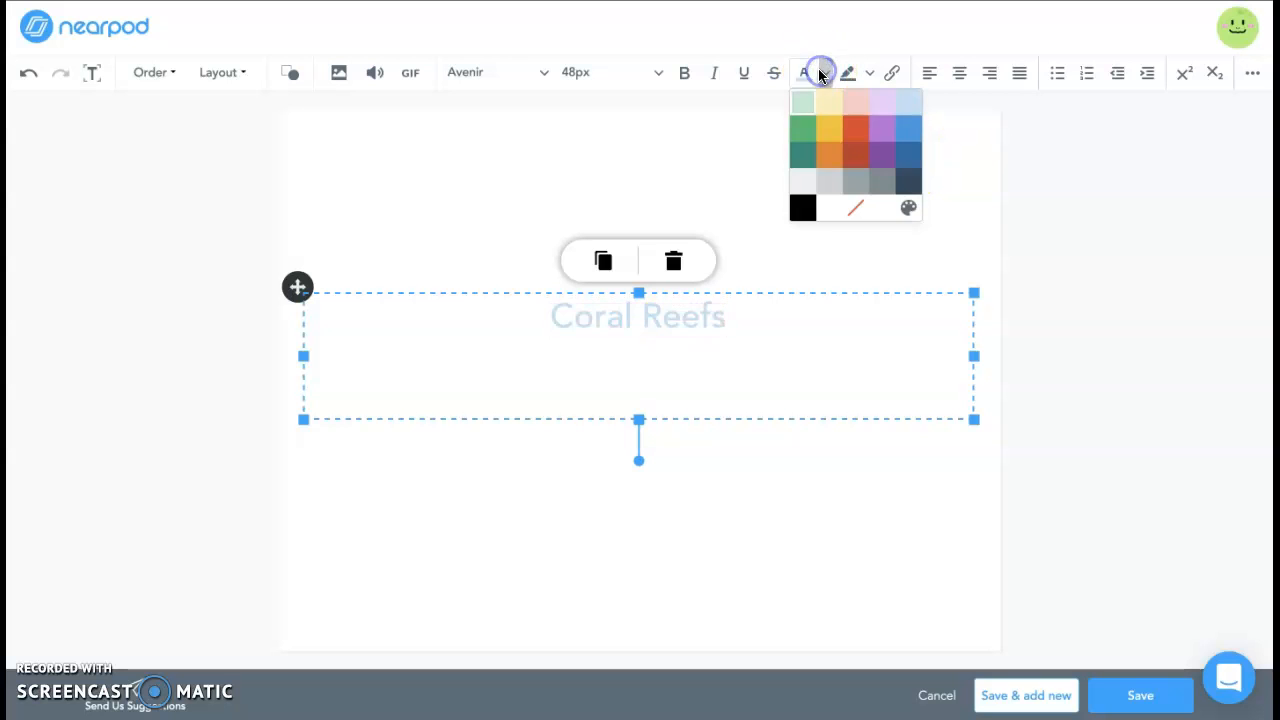
left_click(905, 129)
left_click(521, 75)
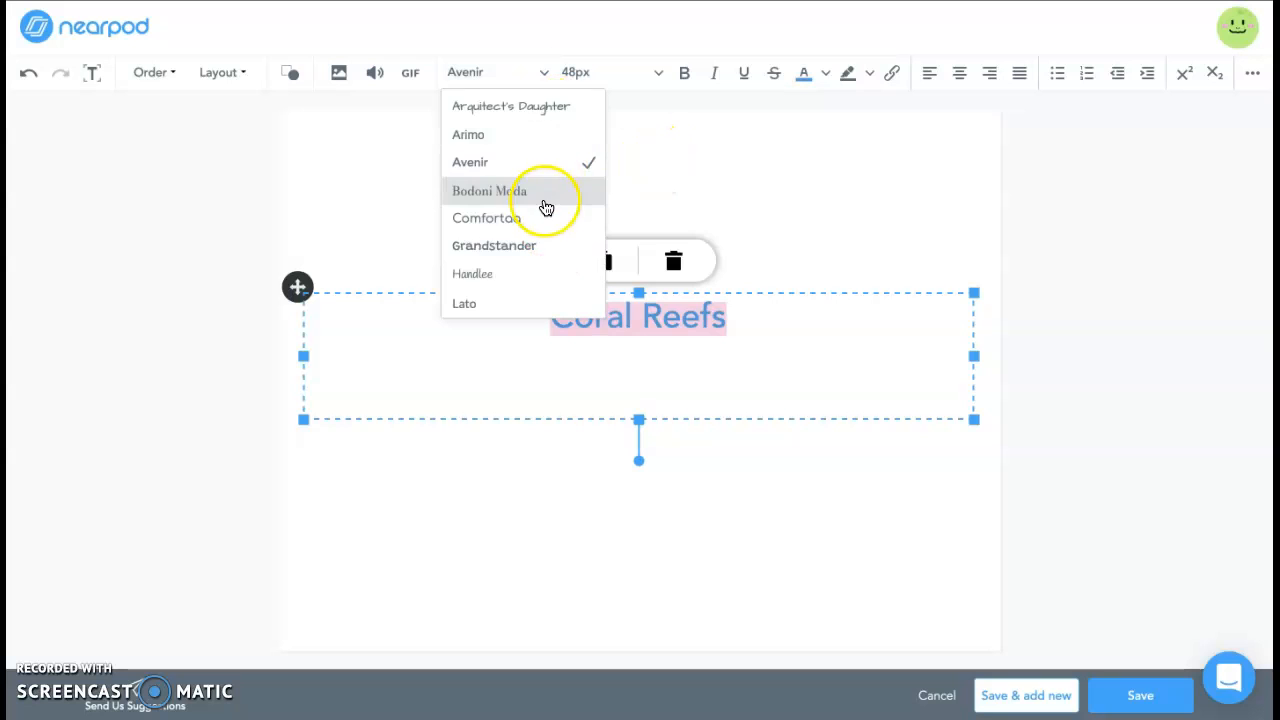
left_click(543, 192)
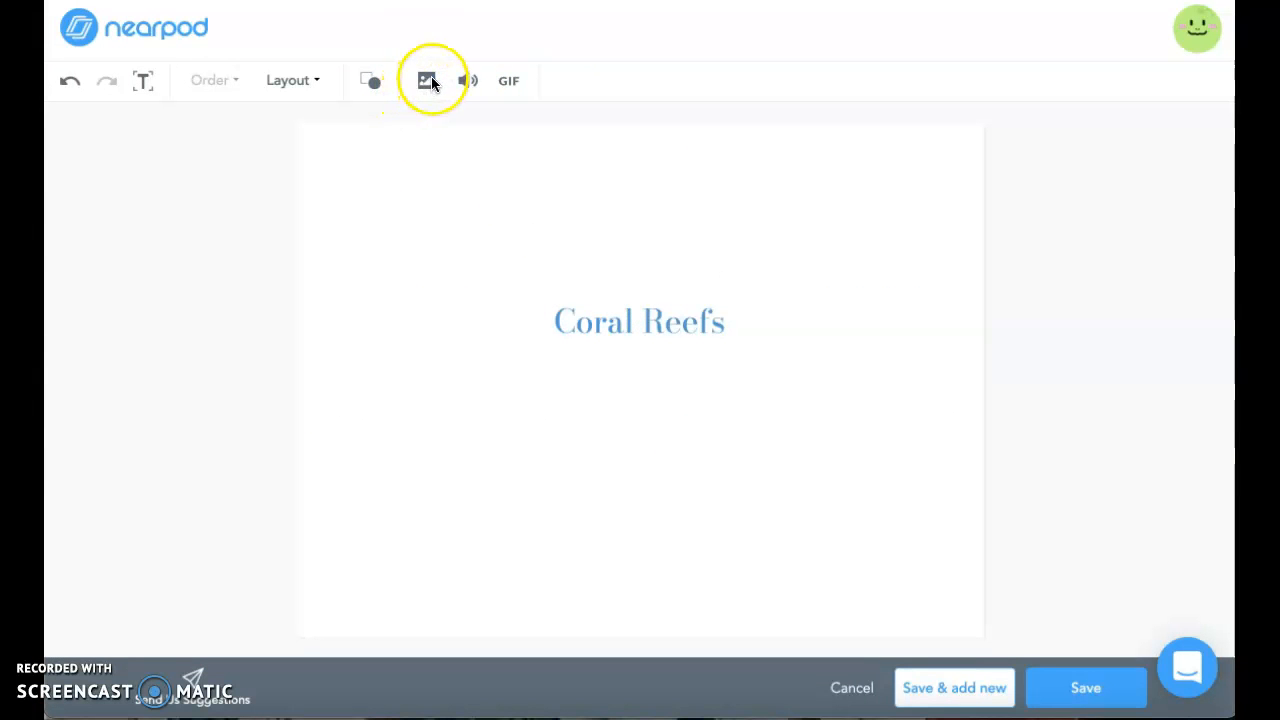
left_click(428, 81)
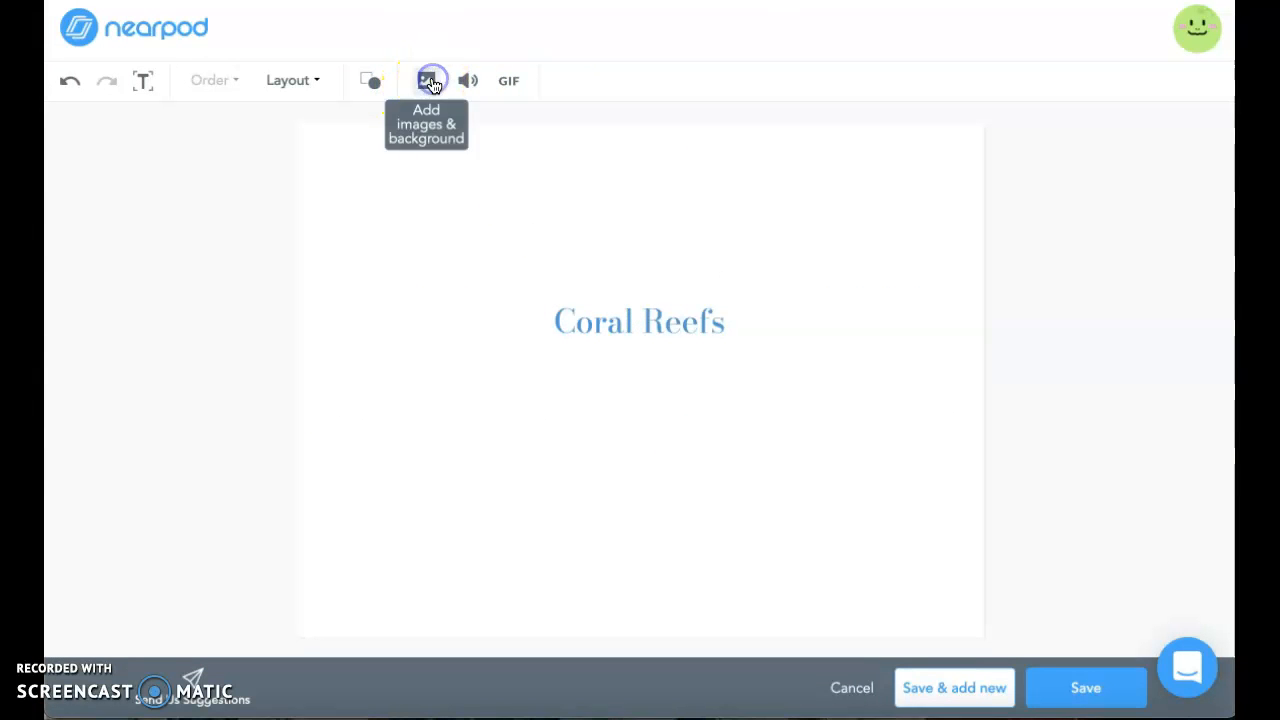
left_click(580, 156)
left_click(320, 80)
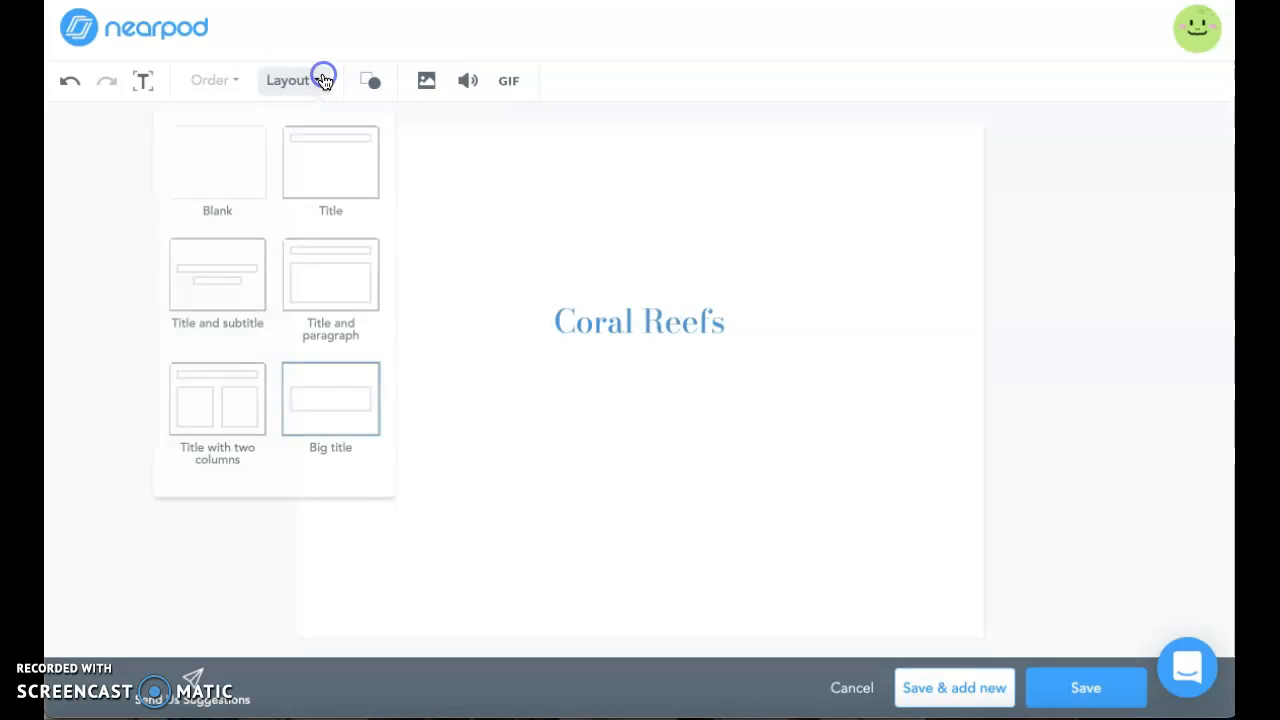
left_click(877, 443)
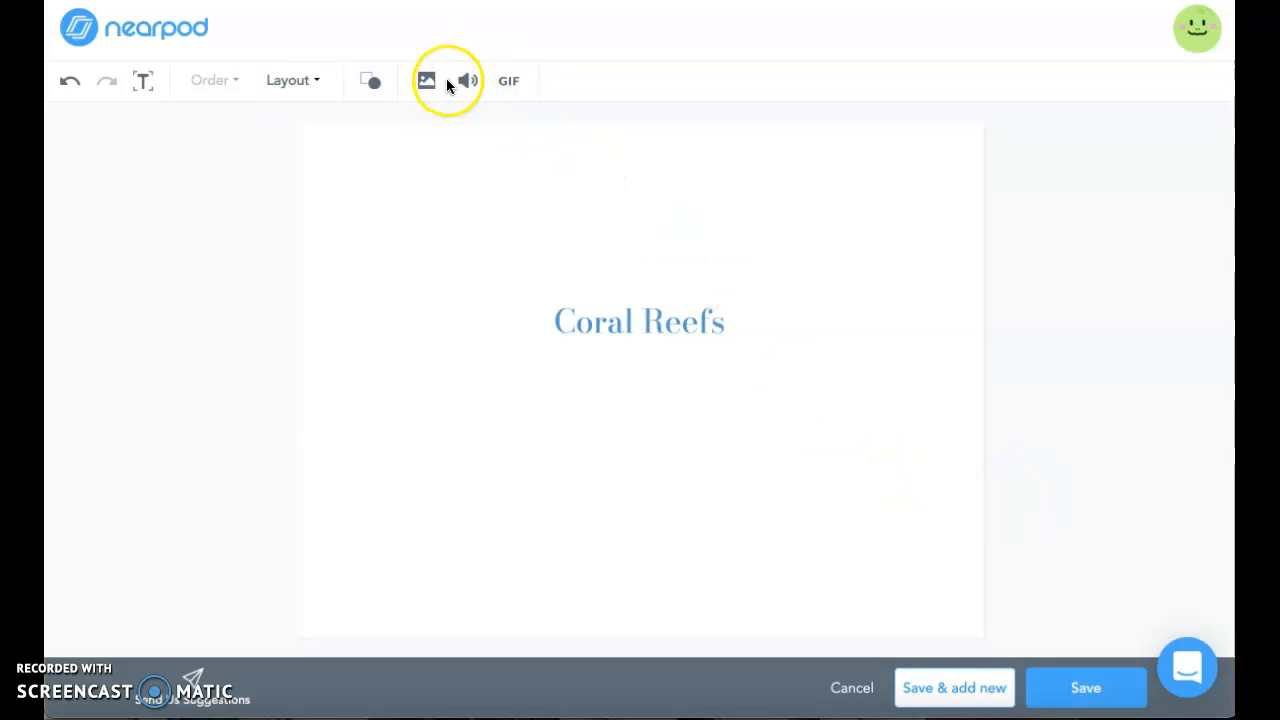
Try a circle shape on the slide, moving it below the title, and delete it
left_click(368, 80)
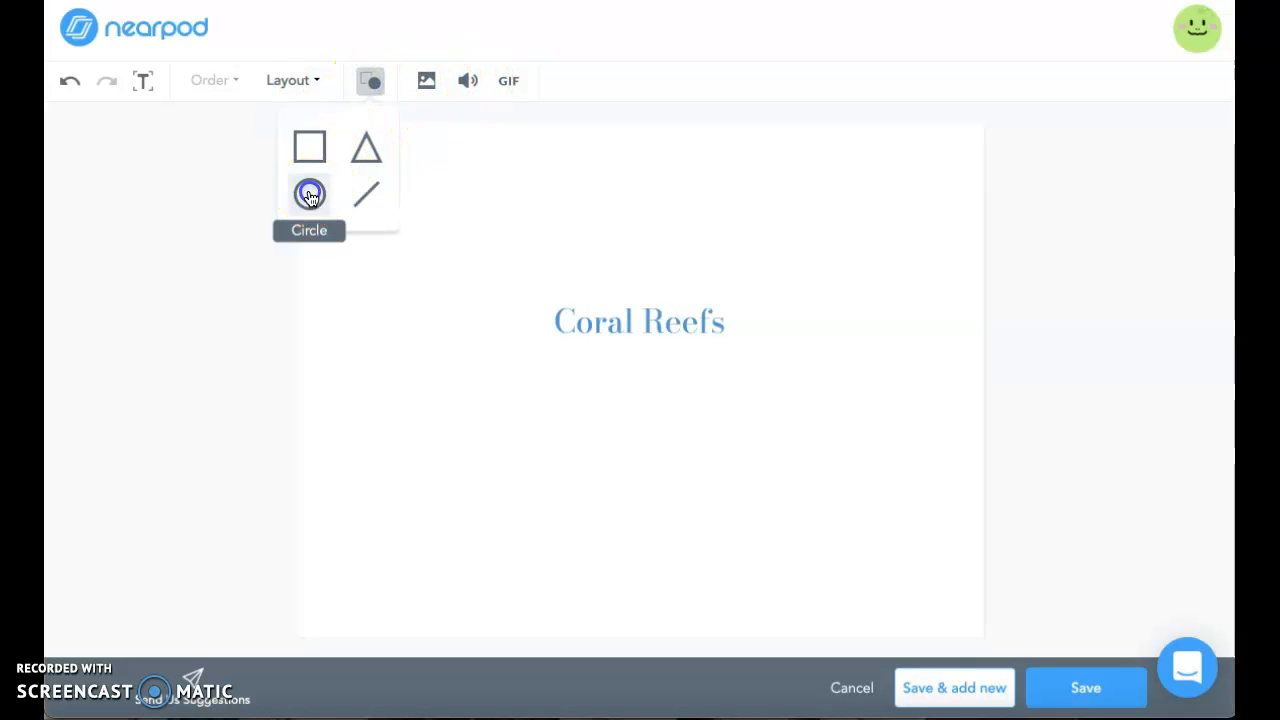
left_click(309, 194)
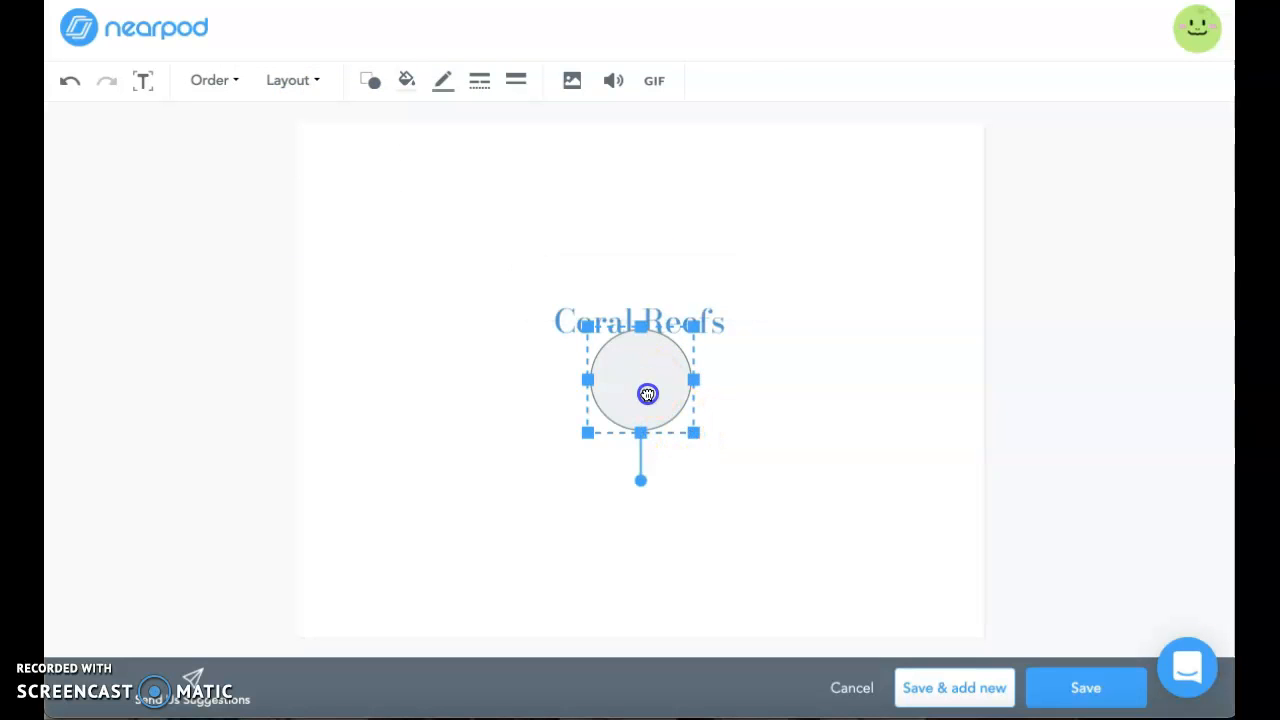
left_click_drag(649, 391, 648, 422)
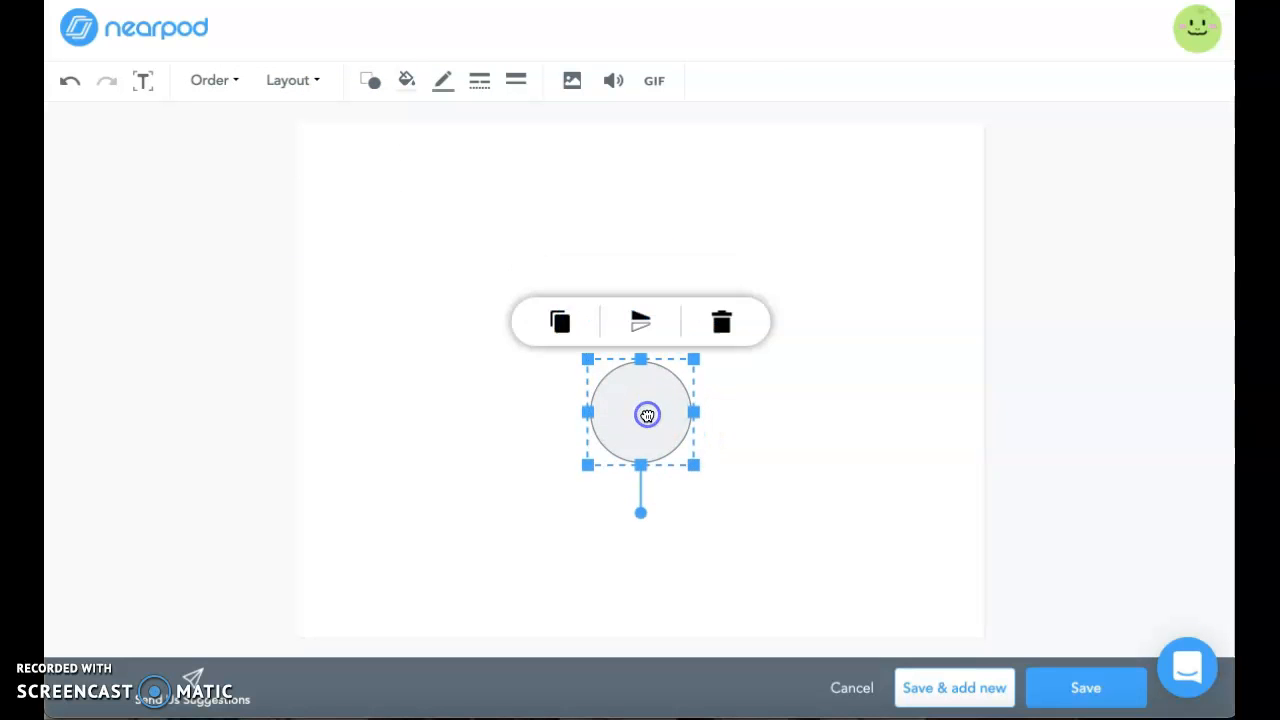
left_click(717, 325)
Save the title slide and browse the Staff Picks among the BBC Worldwide videos as new content
left_click(1105, 690)
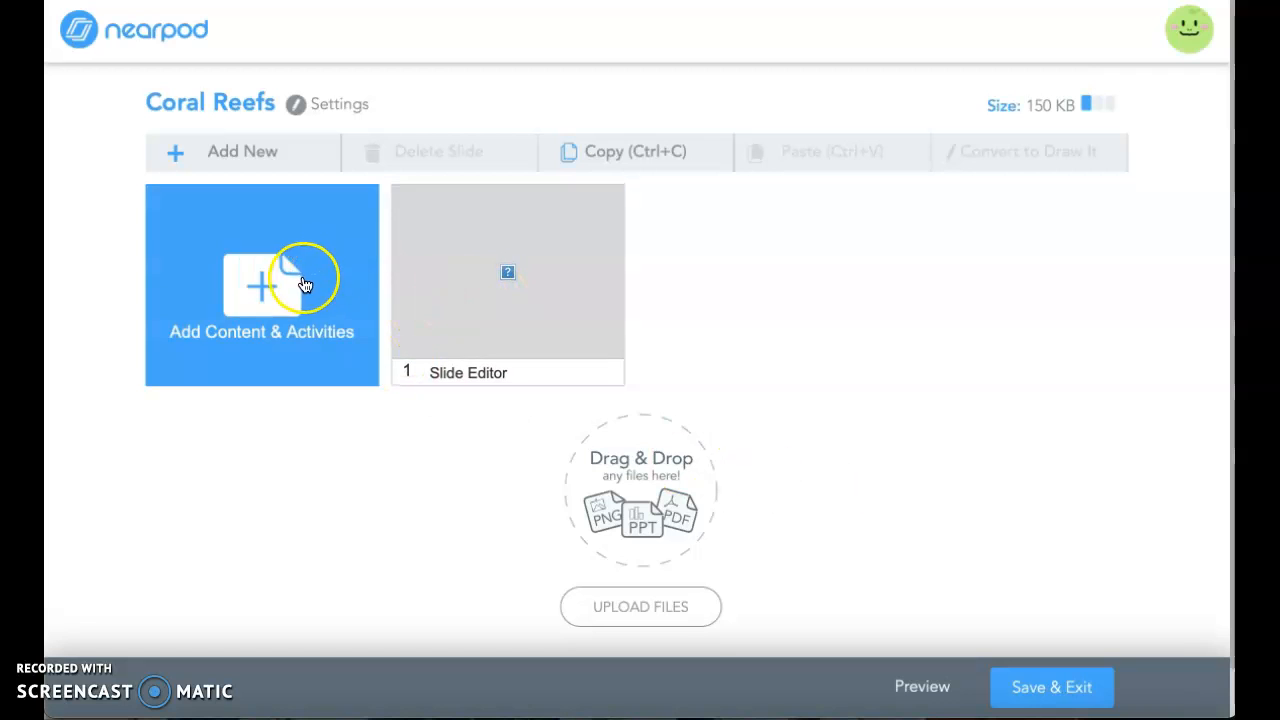
left_click(305, 285)
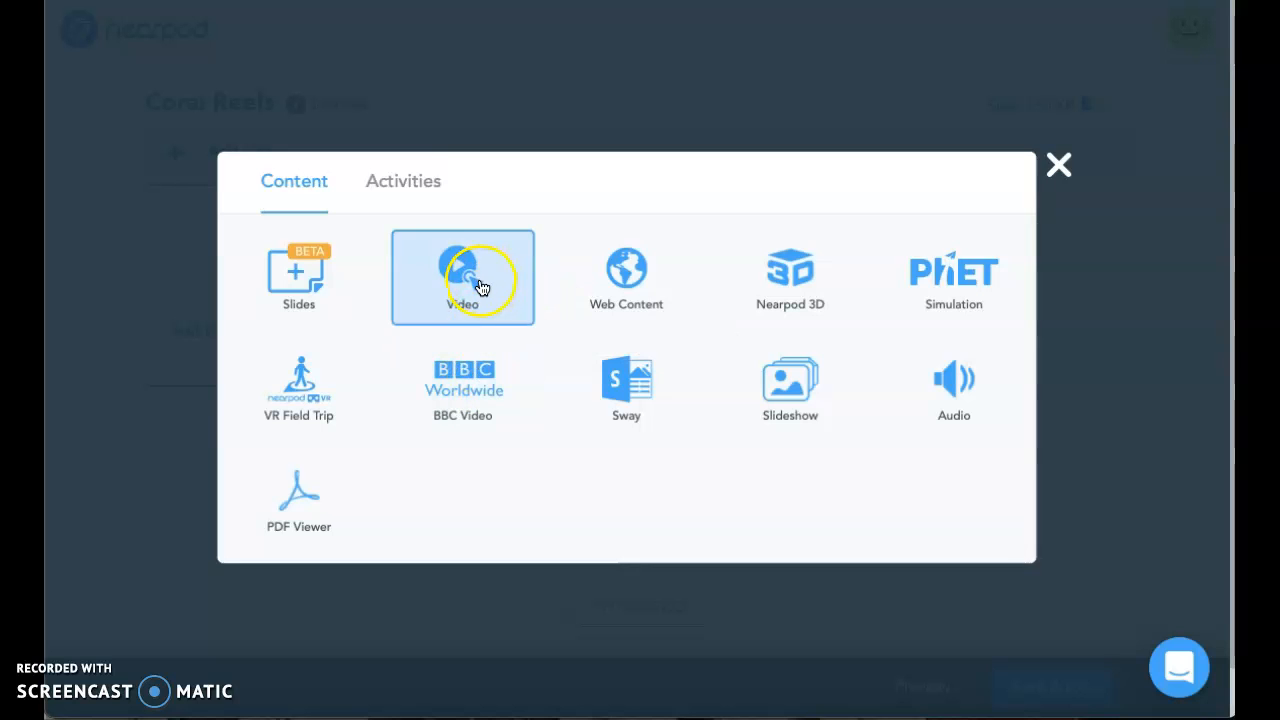
left_click(491, 364)
scroll(797, 399, "down", 1)
scroll(797, 399, "down", 10)
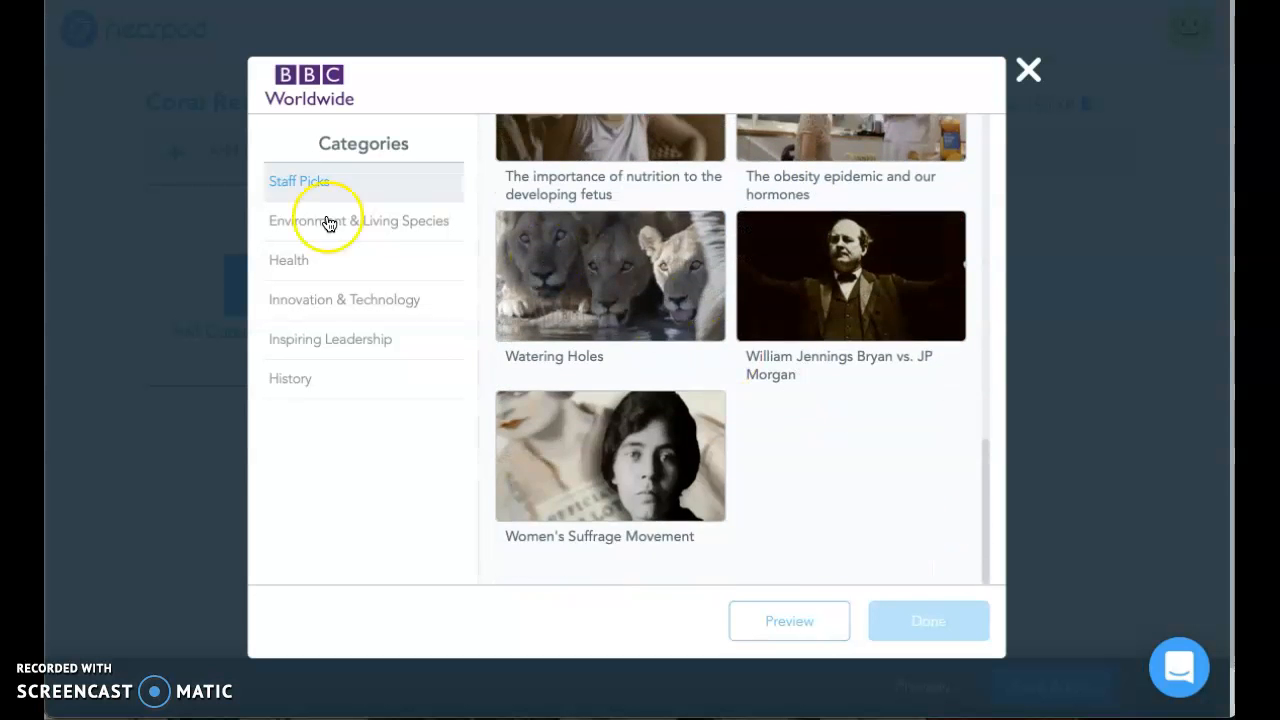
Add the Coral Reef Regeneration Project video from the Environment & Living Species category to the lesson and check its preview
left_click(329, 222)
scroll(737, 288, "down", 8)
scroll(737, 288, "up", 8)
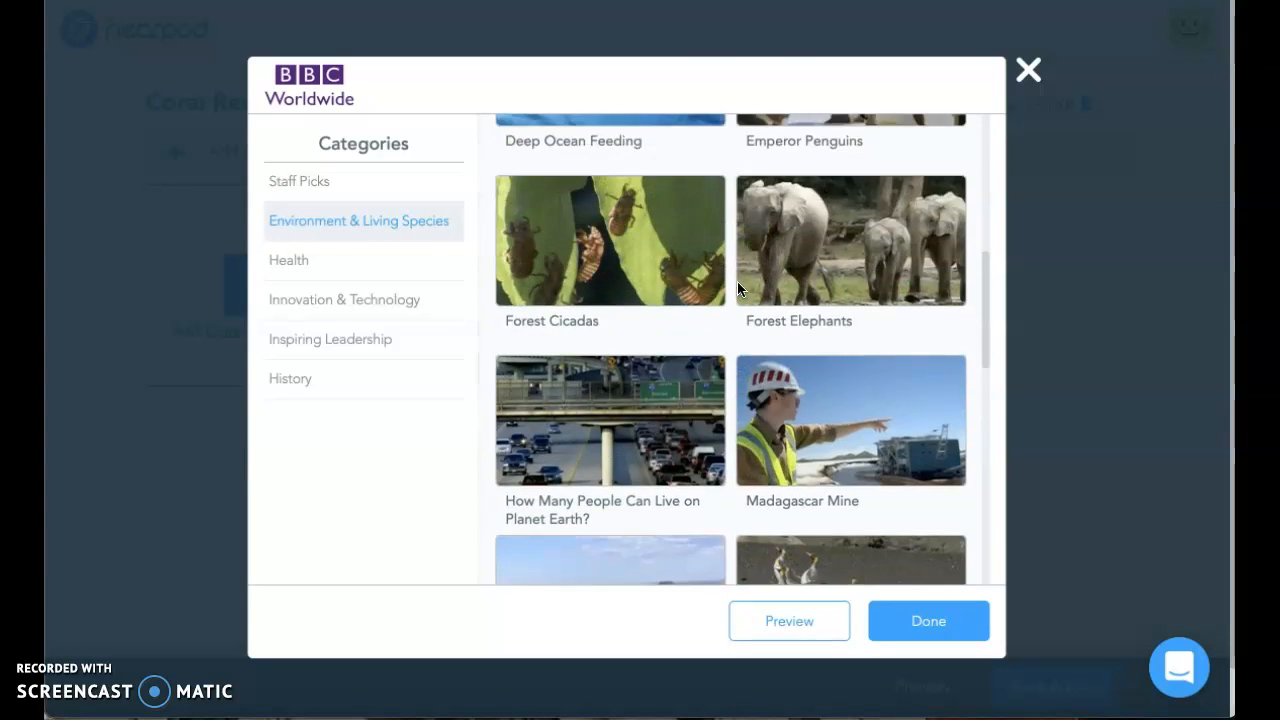
scroll(872, 422, "down", 2)
scroll(871, 418, "up", 2)
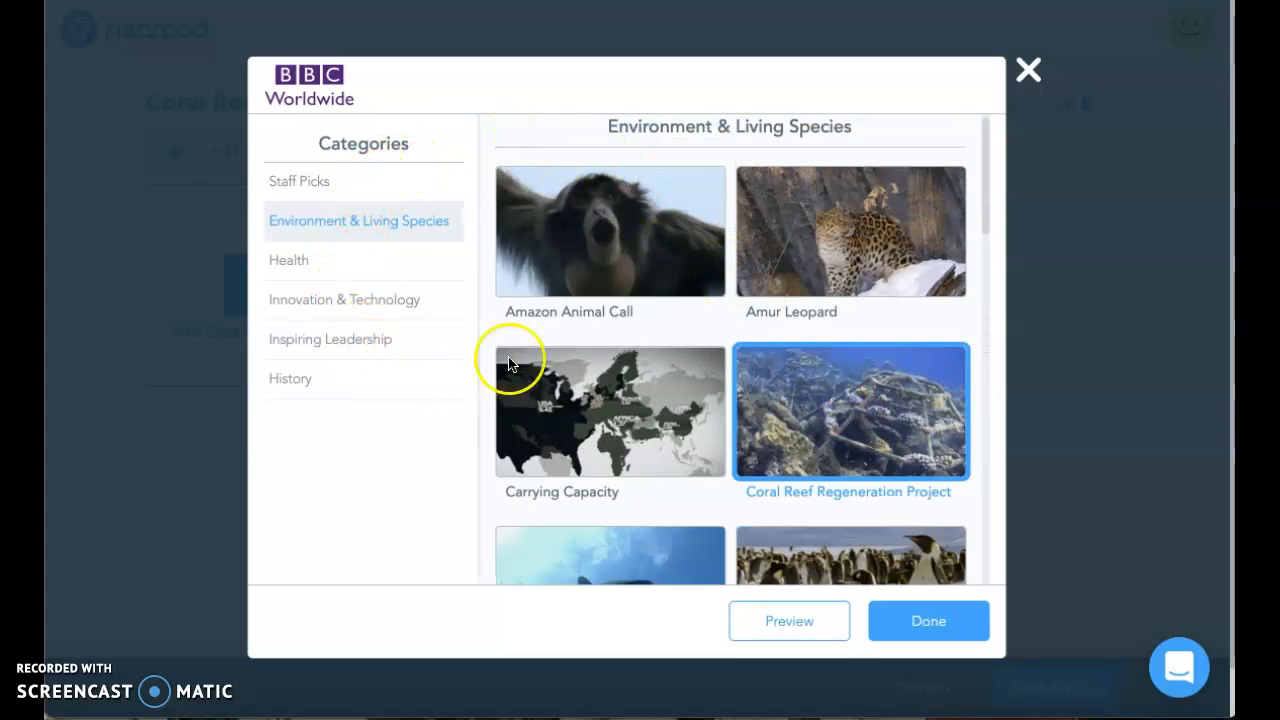
scroll(650, 405, "down", 3)
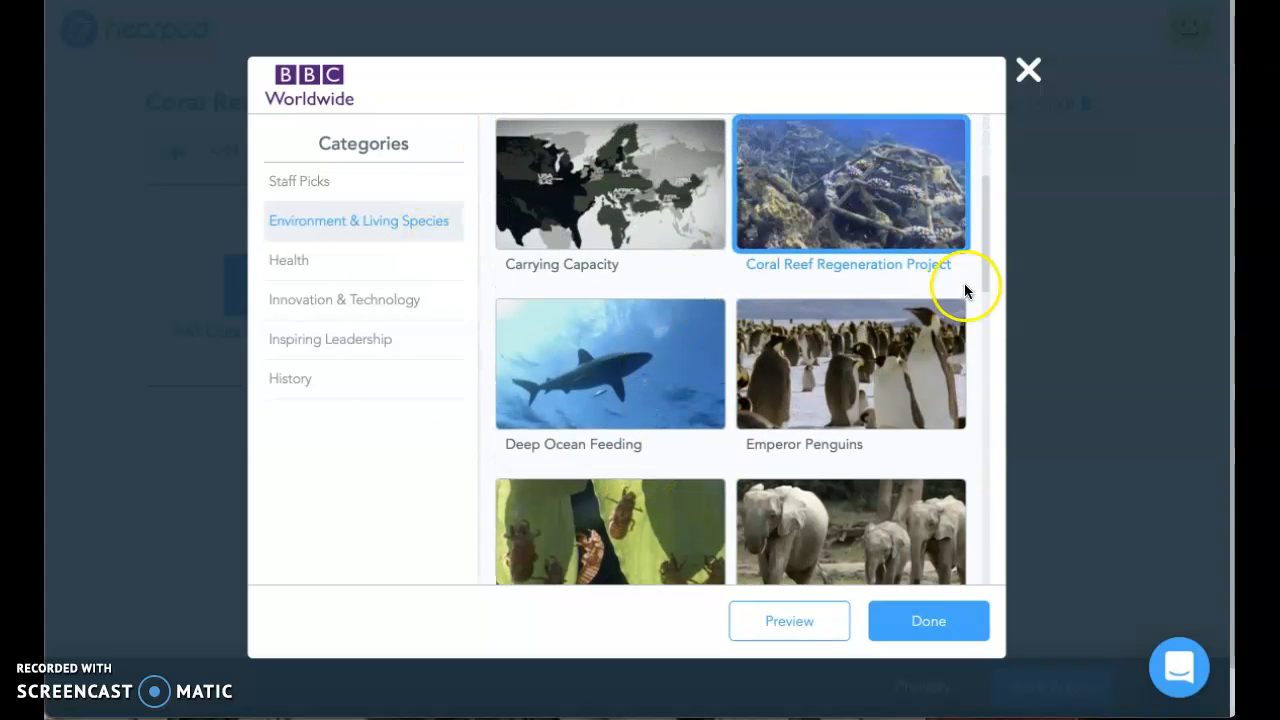
left_click(946, 634)
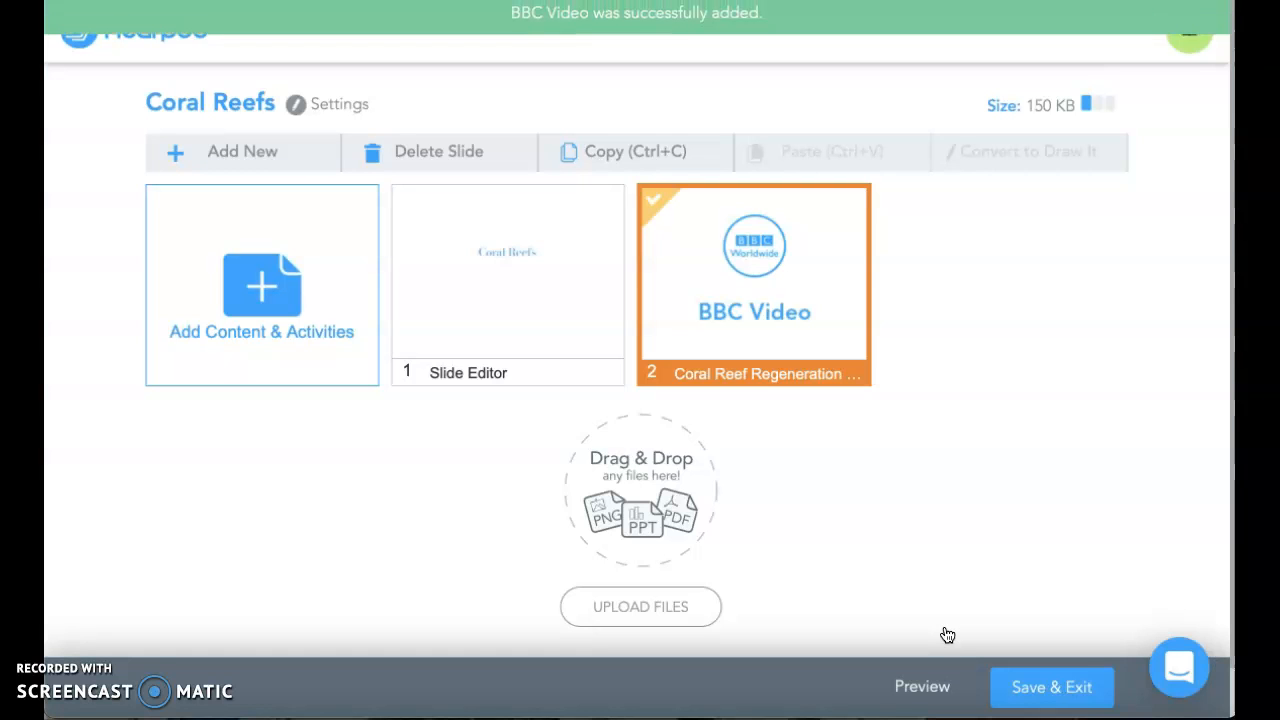
left_click(745, 245)
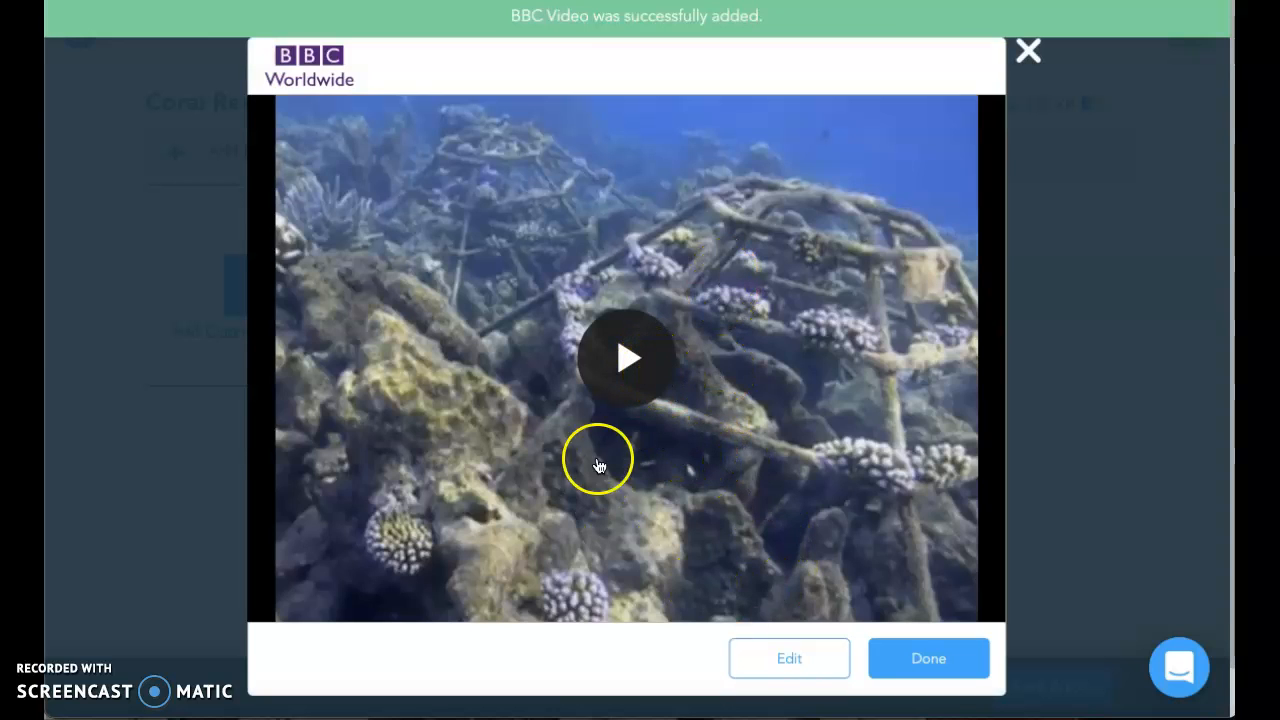
left_click(966, 672)
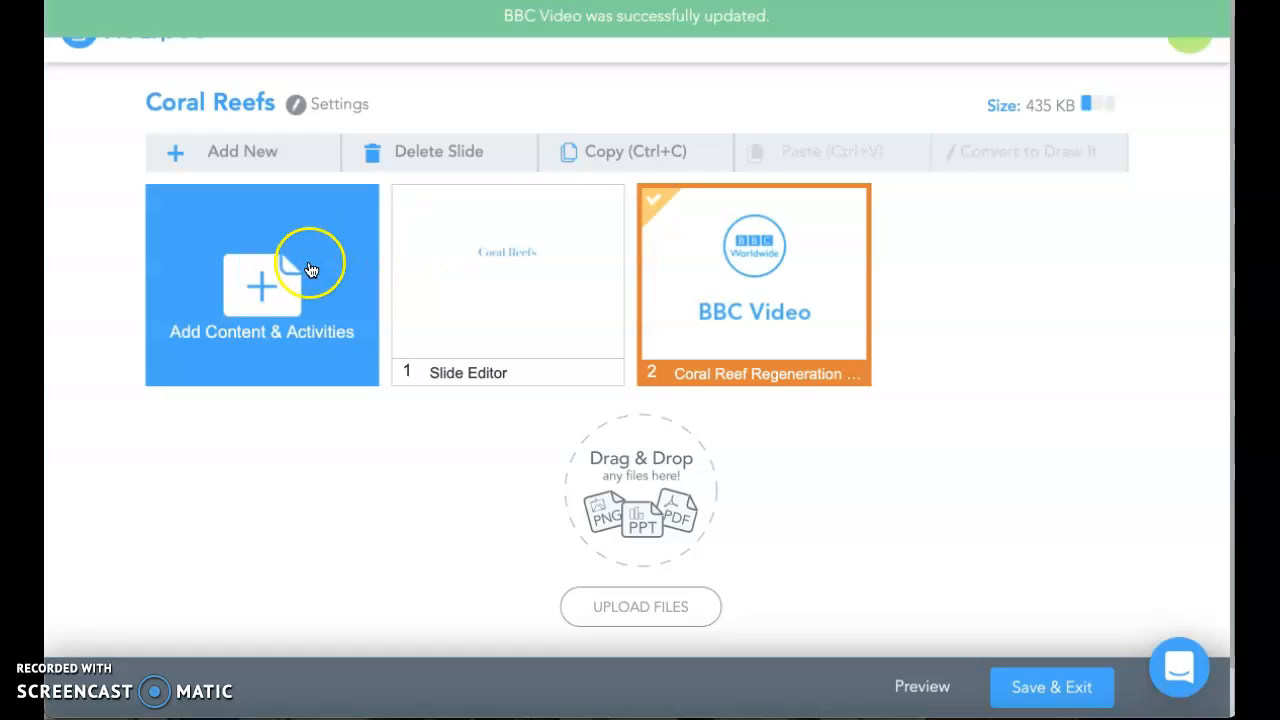
Search the Video Library for "coral reefs" and open the National Geographic video Coral Reefs 101
left_click(311, 270)
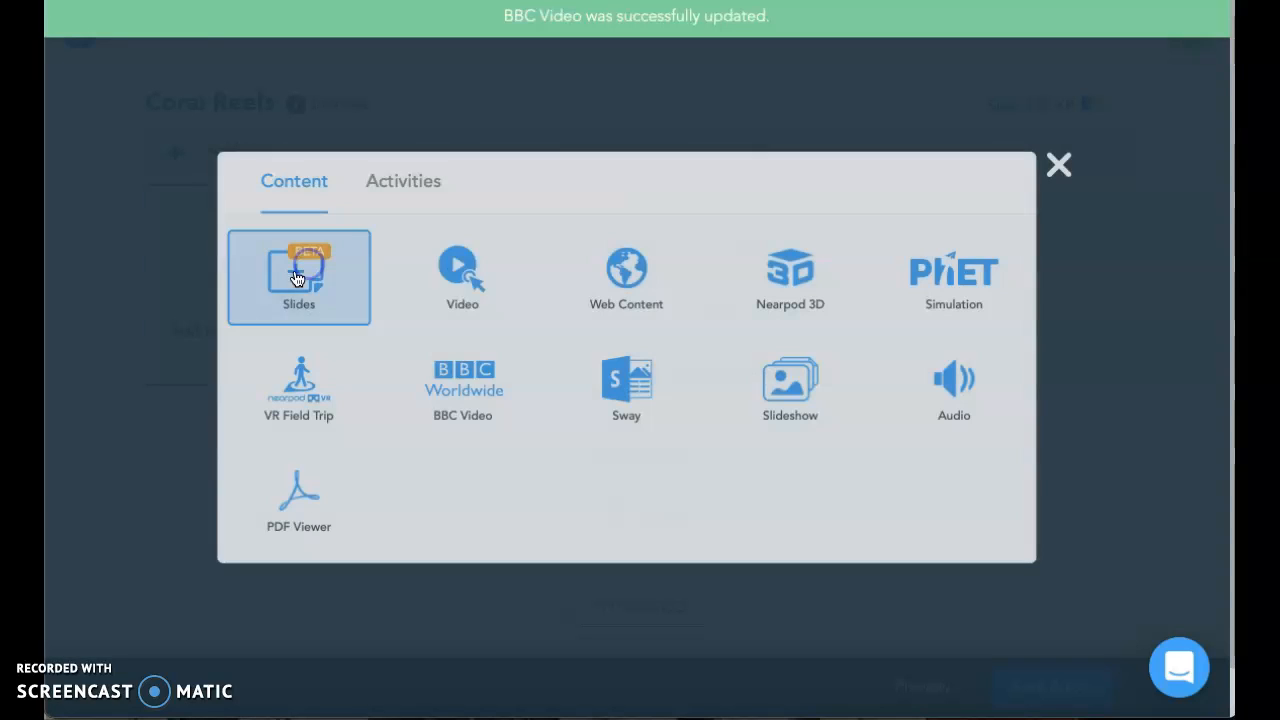
left_click(530, 250)
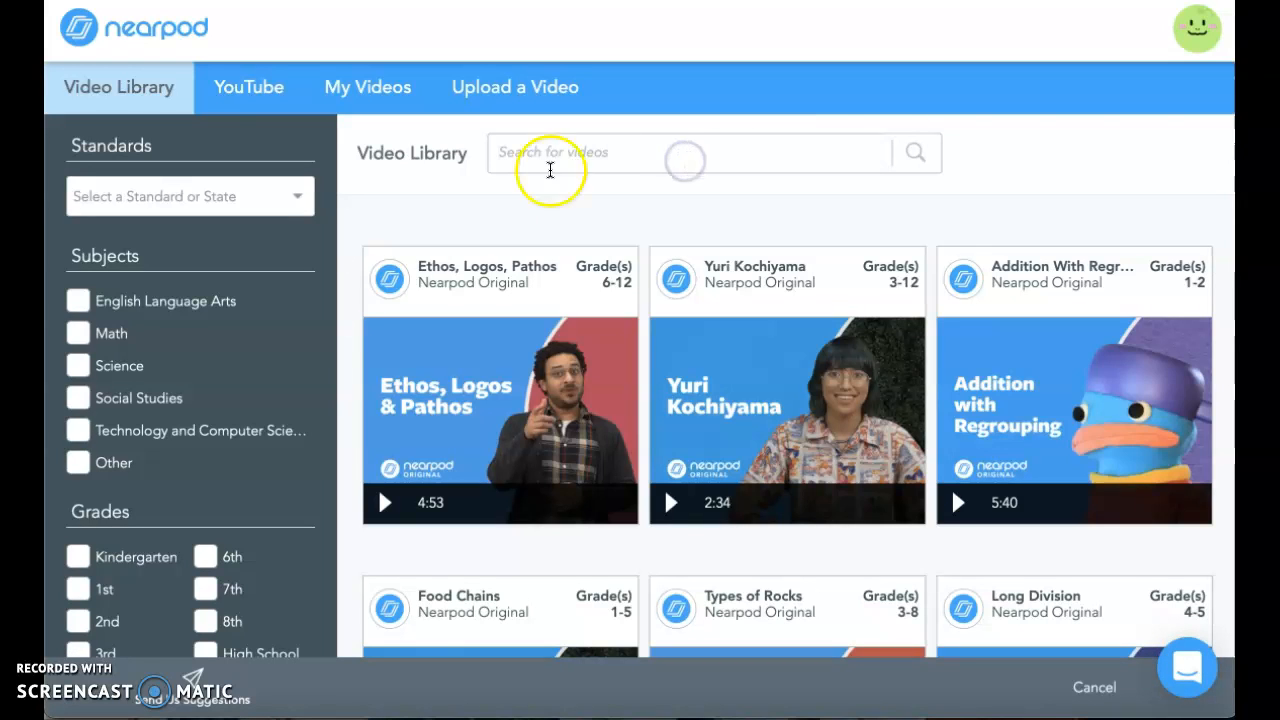
left_click(646, 155)
type("cor")
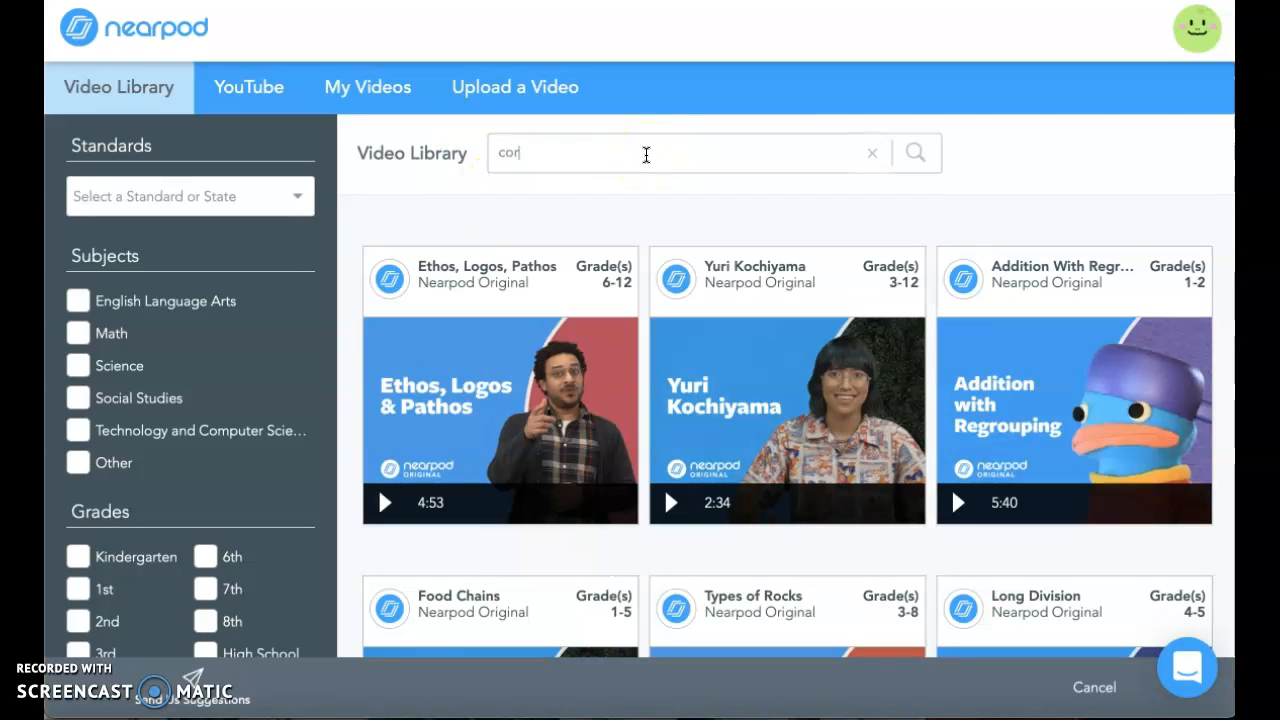
type("al reefs")
key("Return")
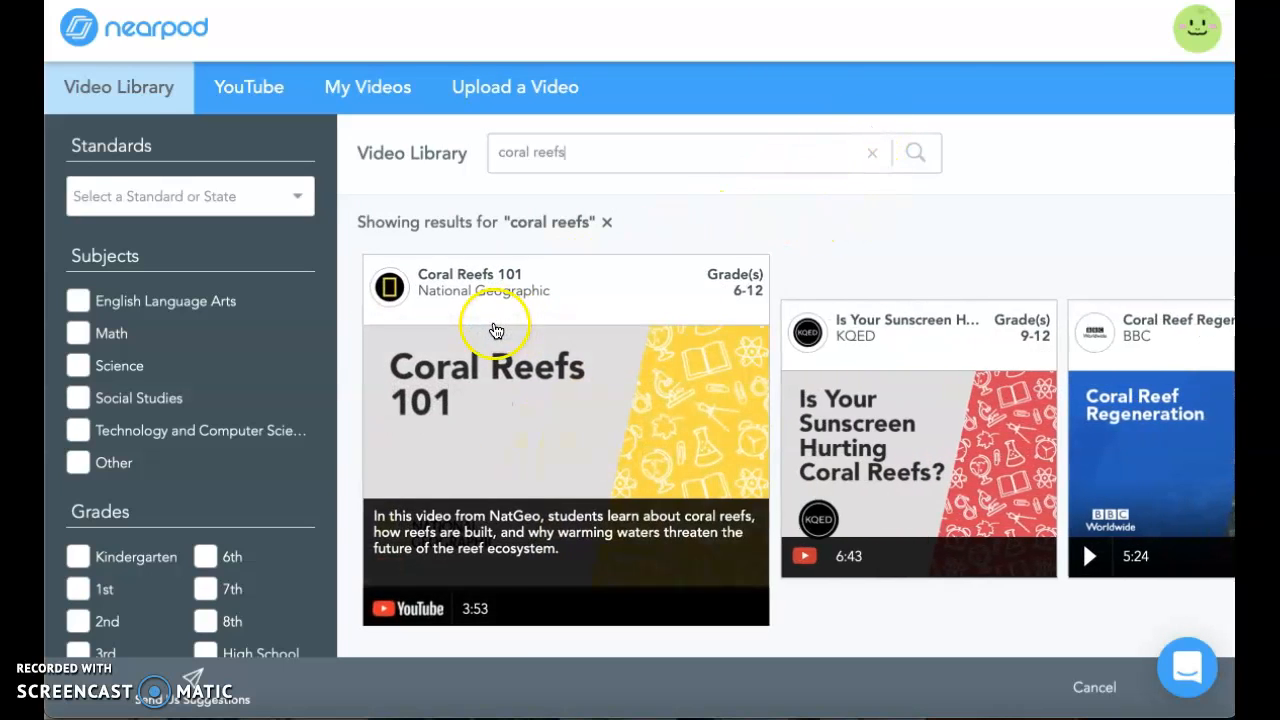
left_click(490, 326)
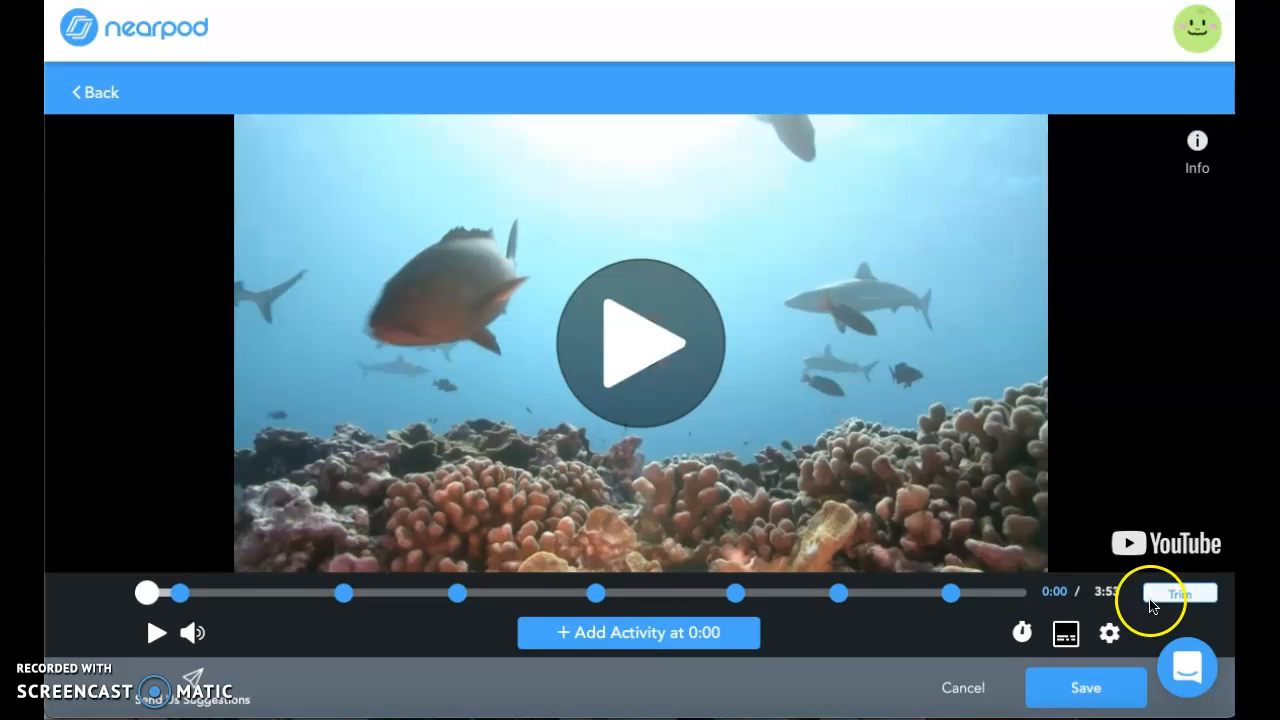
Try the video's trim controls, move the playback position to the end at 3:53, and cancel trimming
left_click(1181, 593)
left_click_drag(1006, 543, 655, 570)
left_click_drag(838, 585, 1033, 566)
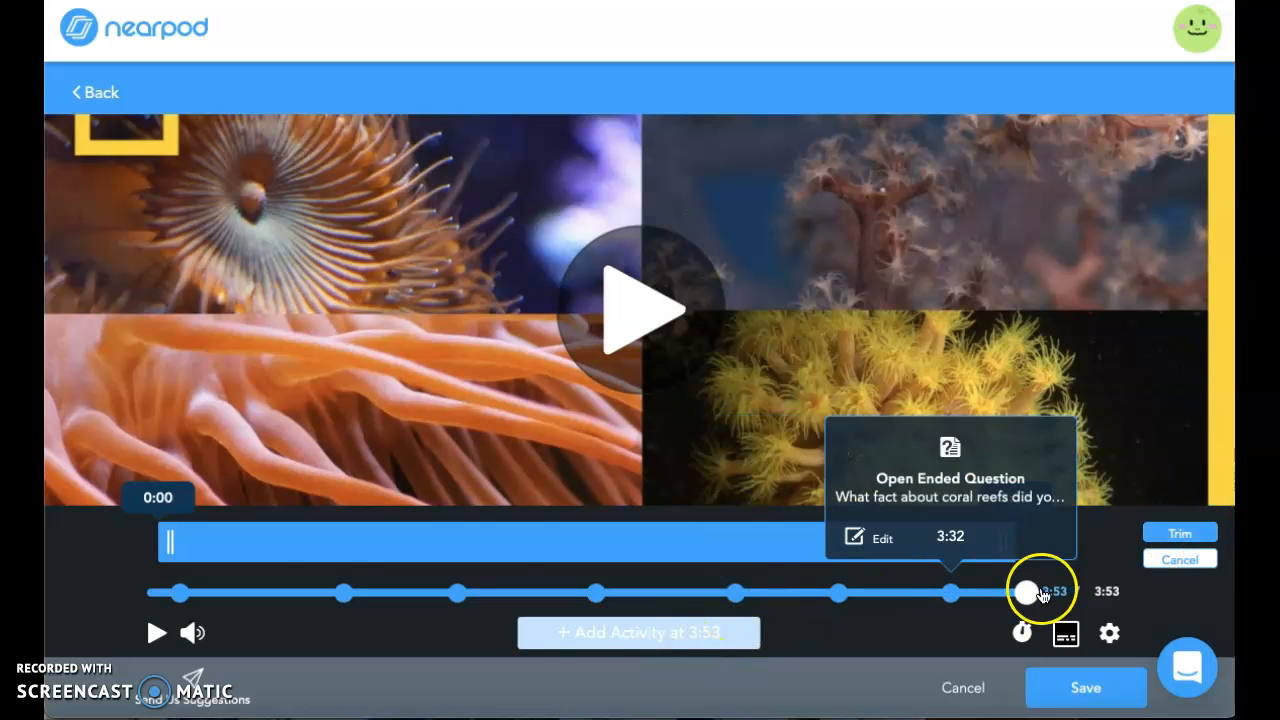
left_click(1188, 556)
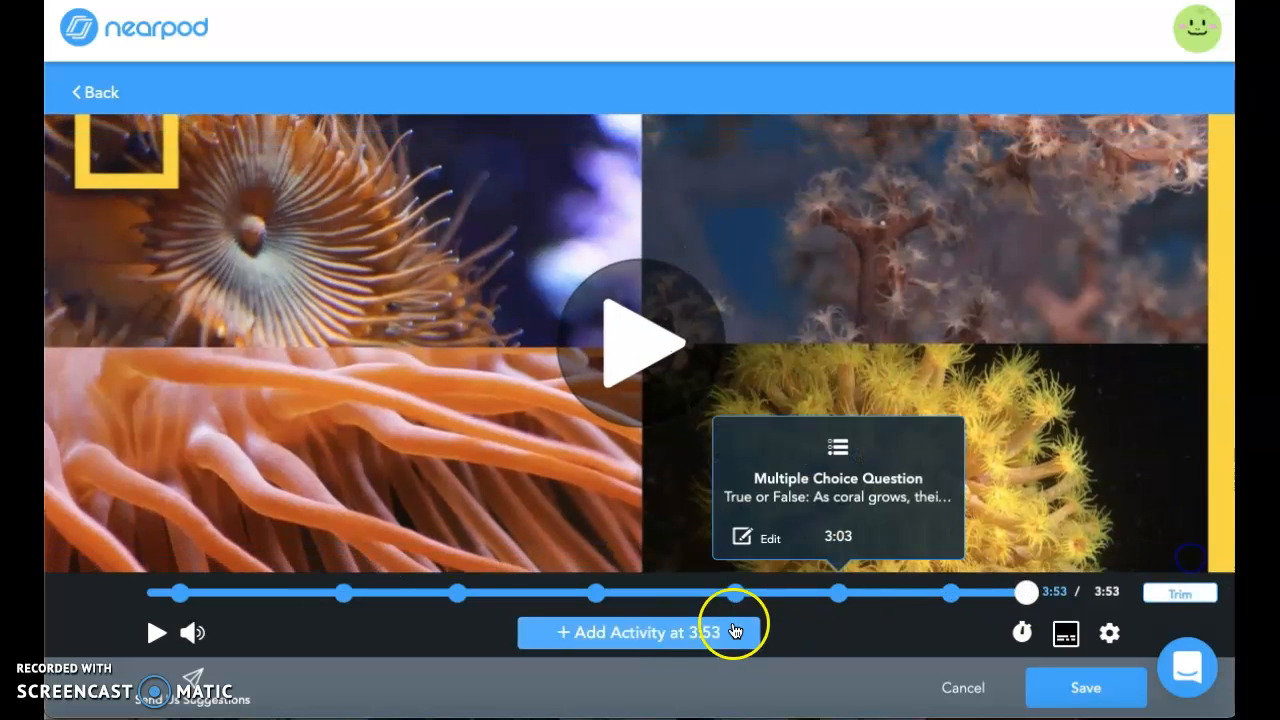
Add an Open Ended Question at the video's end asking "What did you learn about coral reefs" and save the video to the lesson
left_click(634, 638)
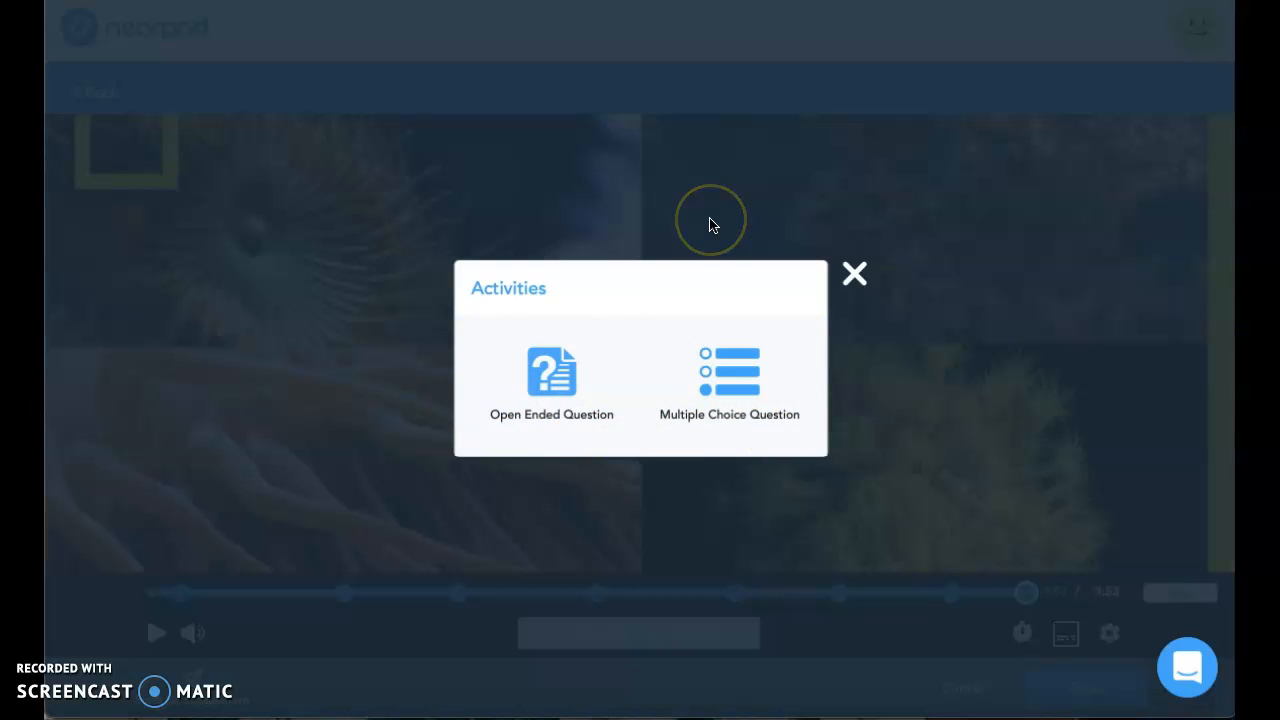
left_click(547, 380)
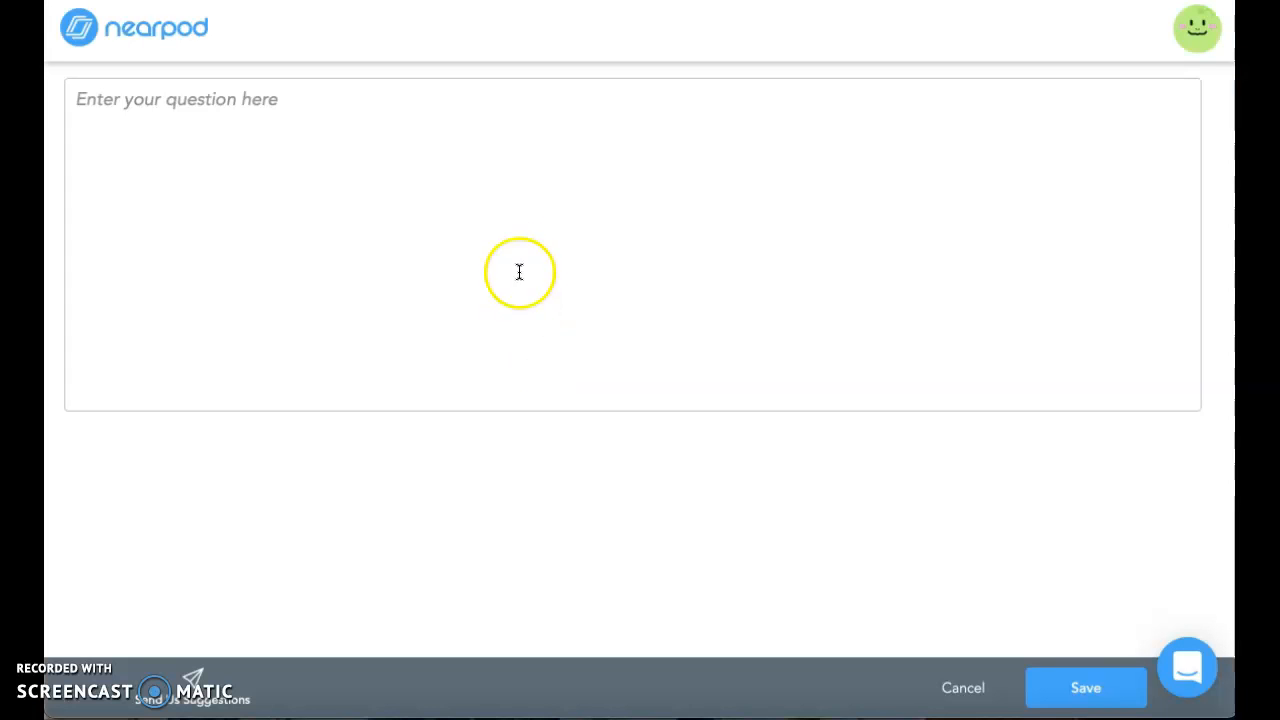
left_click(515, 250)
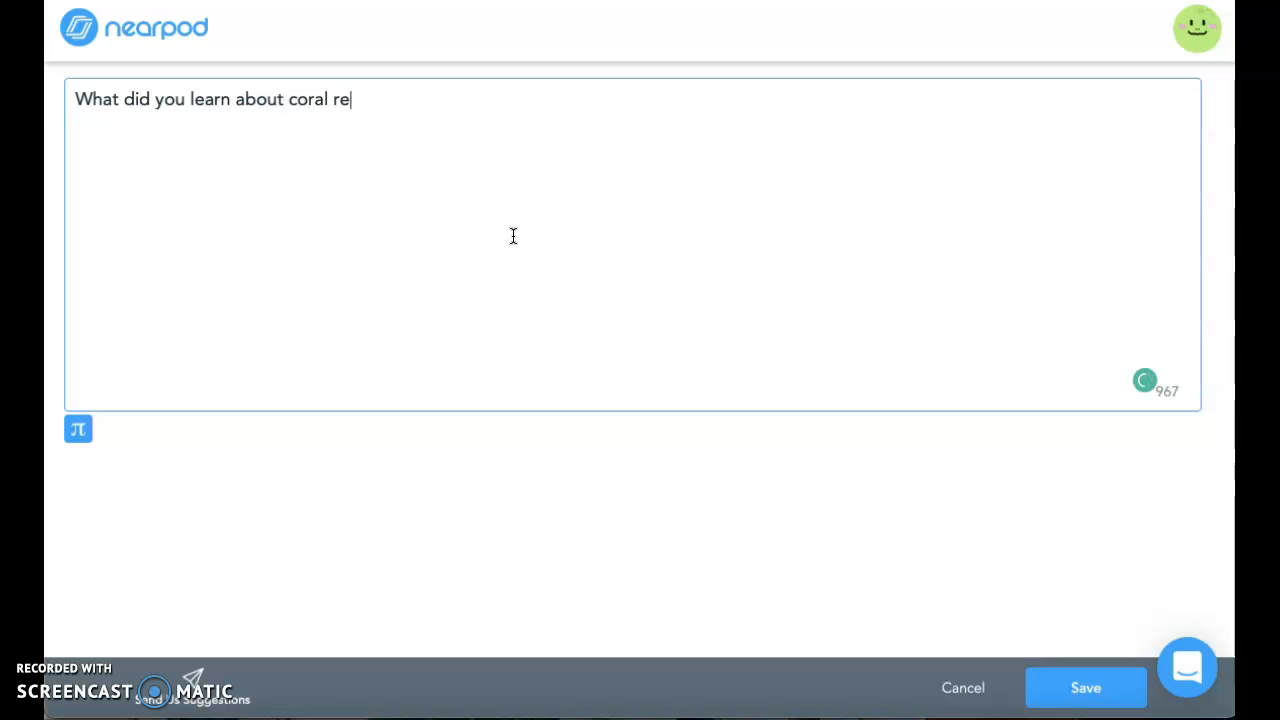
left_click(1092, 684)
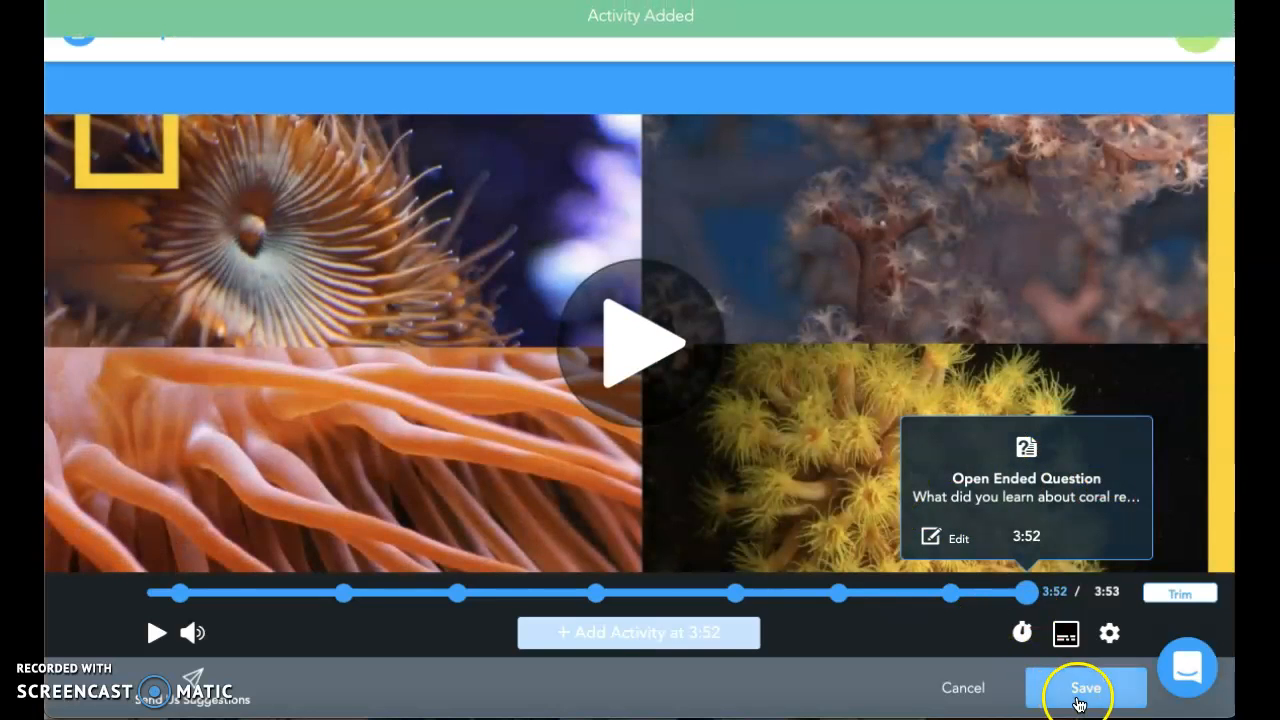
left_click(1078, 698)
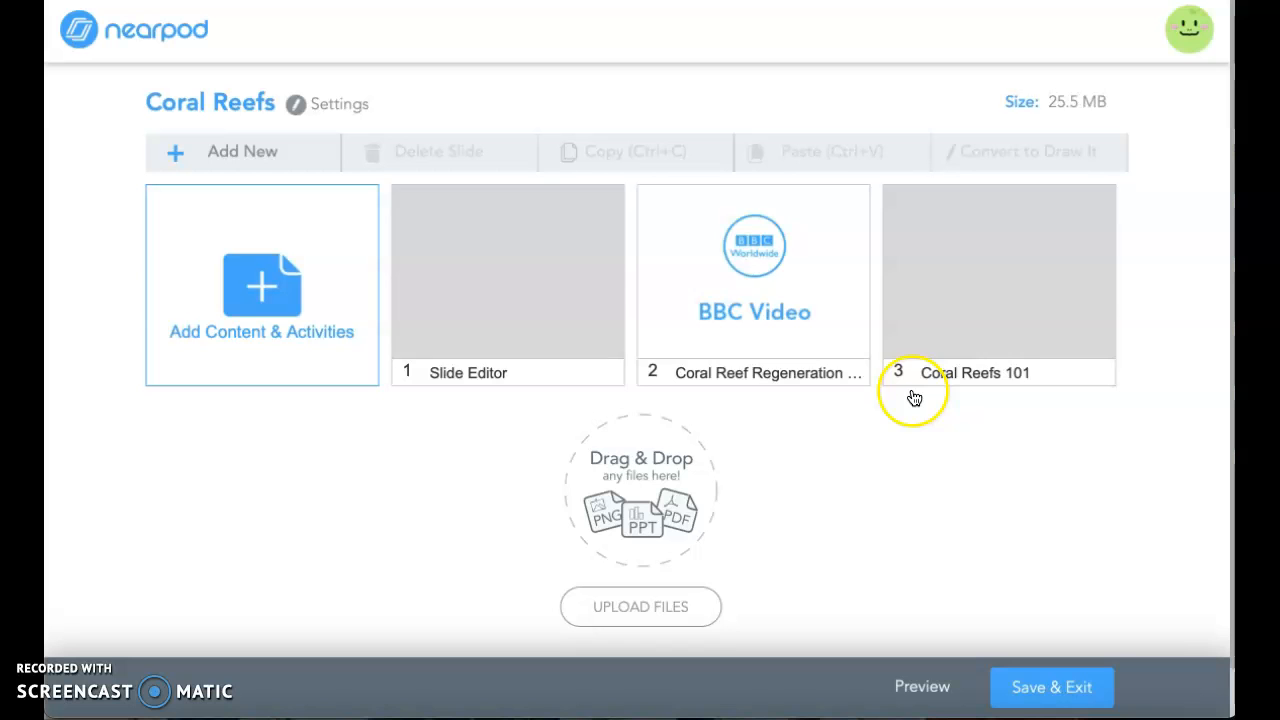
Try moving the BBC Video ahead of the title slide and restore the original slide order
left_click_drag(783, 292, 477, 300)
left_click_drag(766, 277, 430, 275)
Examine the Nearpod 3D models across Staff Picks, Amazing Places & Things, Ancient Times, Environment, Microscopic and Human Body
left_click(229, 271)
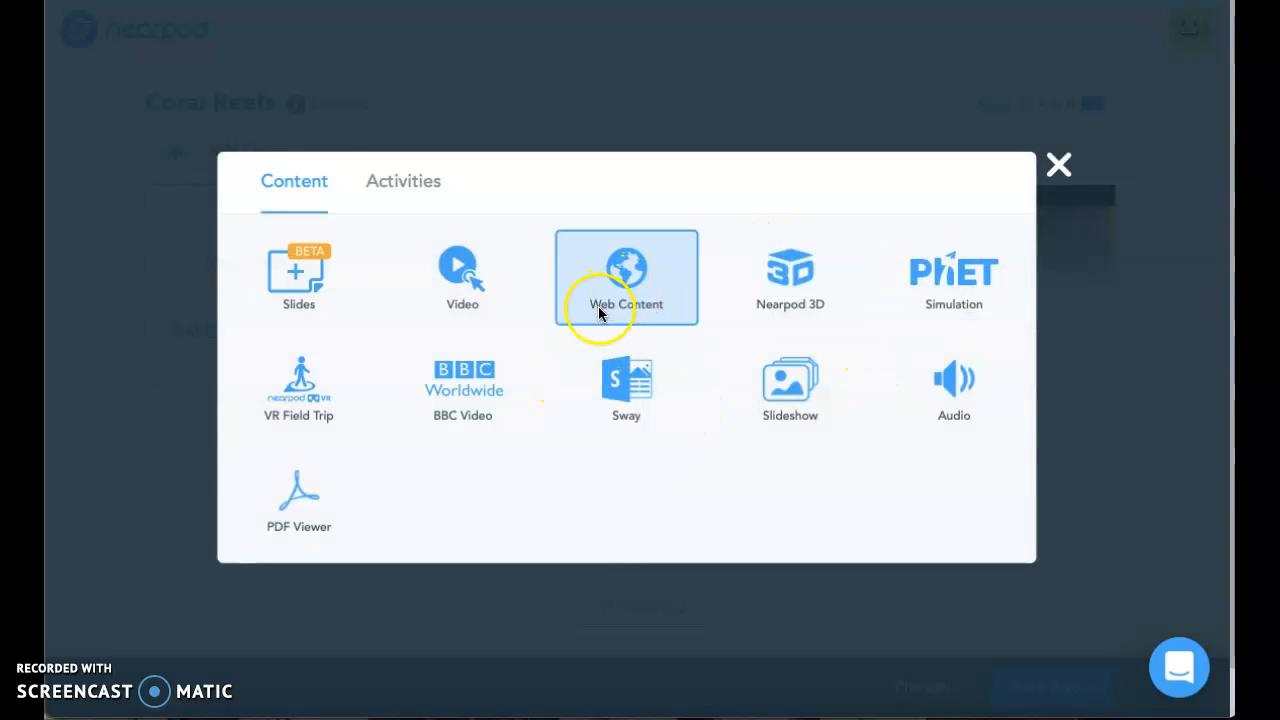
left_click(783, 297)
scroll(686, 387, "down", 10)
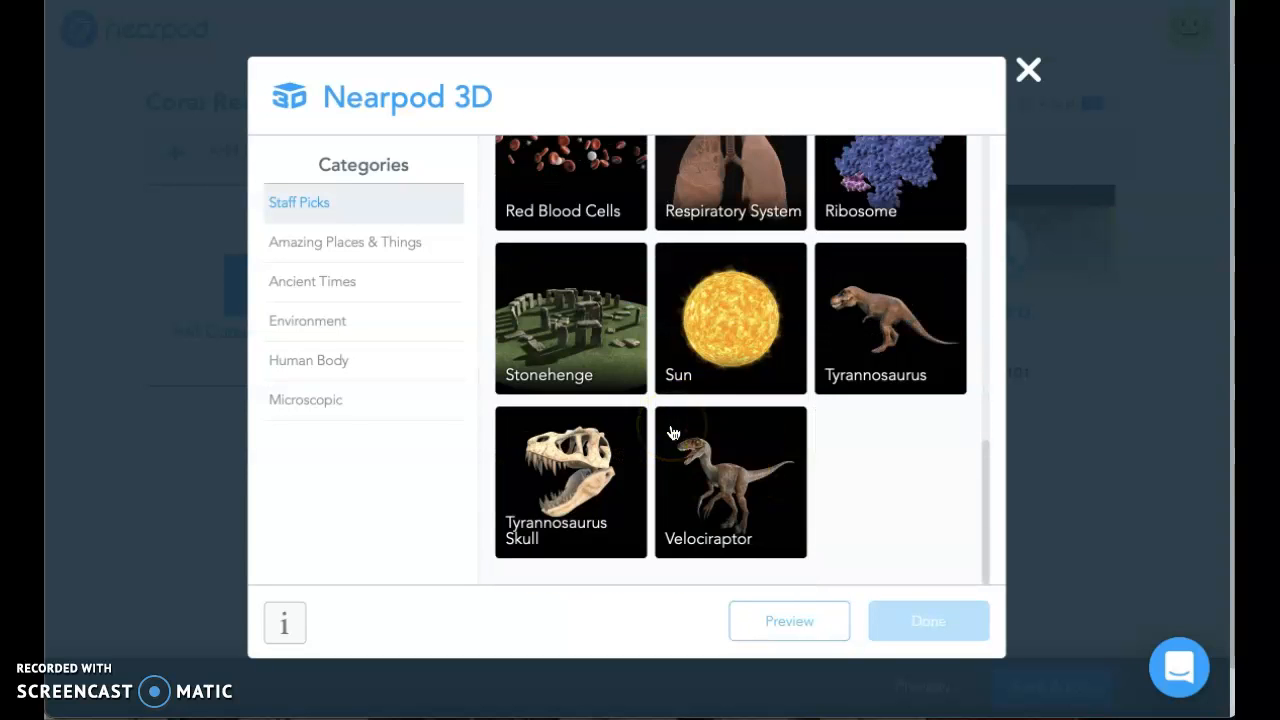
left_click(440, 241)
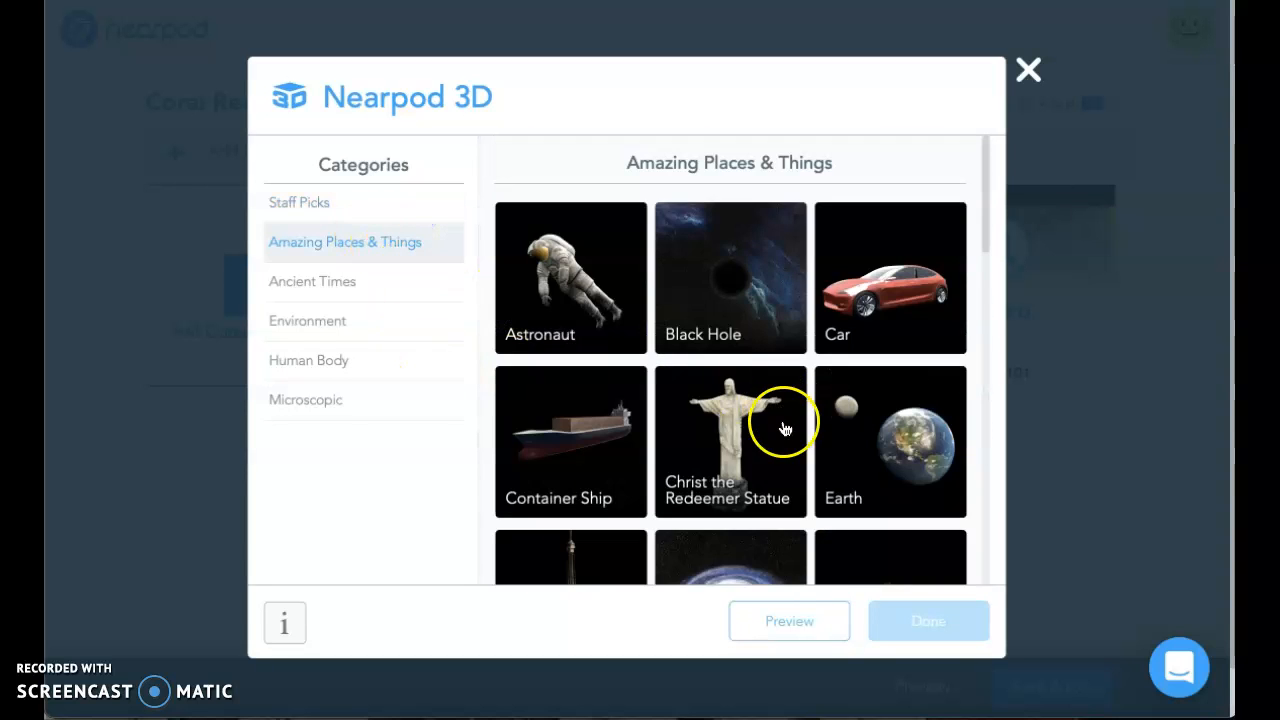
scroll(785, 428, "down", 3)
scroll(785, 428, "down", 3)
left_click(411, 277)
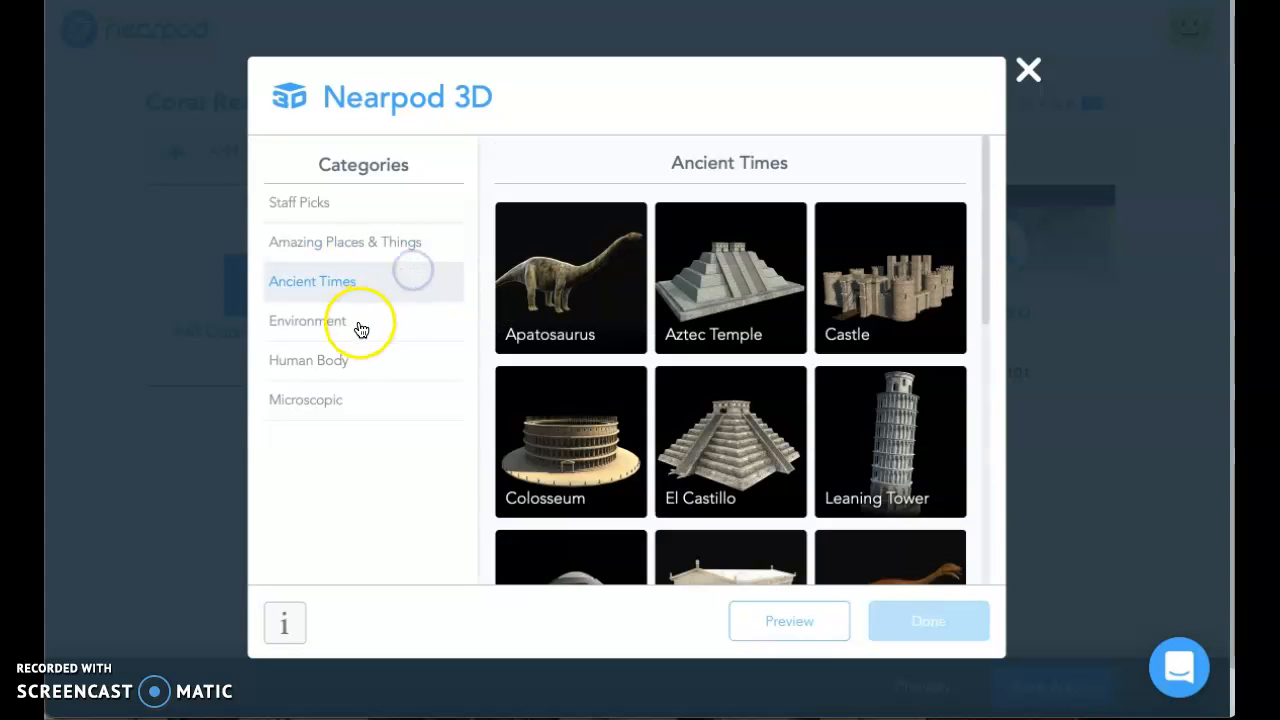
scroll(594, 351, "down", 5)
left_click(343, 318)
left_click(337, 400)
left_click(337, 355)
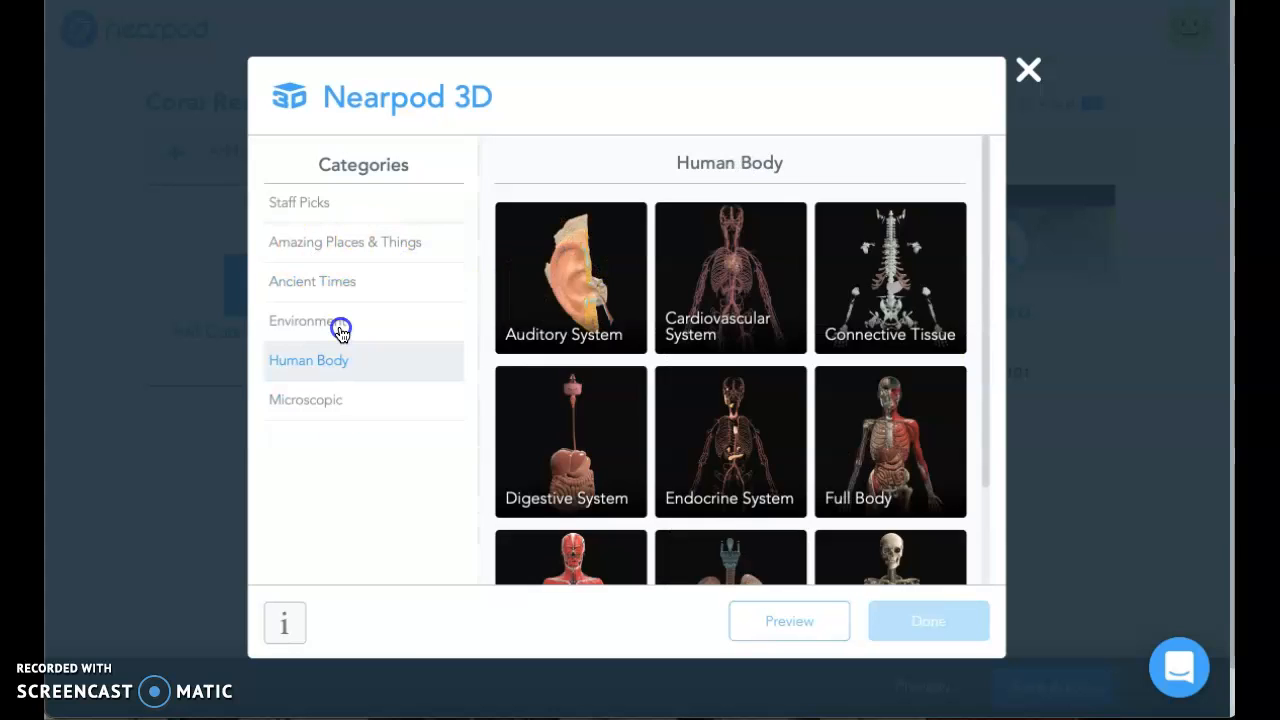
Add the Blacktip Shark 3D model from the Environment category to the lesson and rotate it in its preview
left_click(340, 325)
left_click(567, 289)
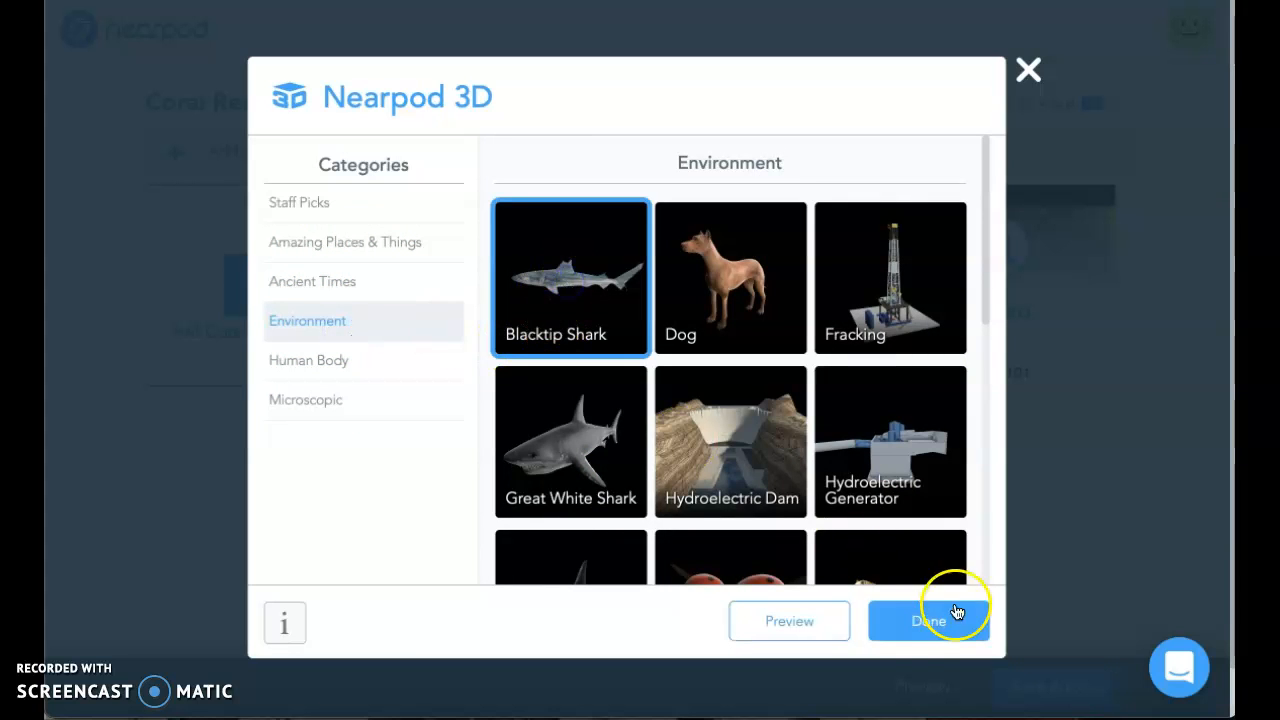
left_click(933, 626)
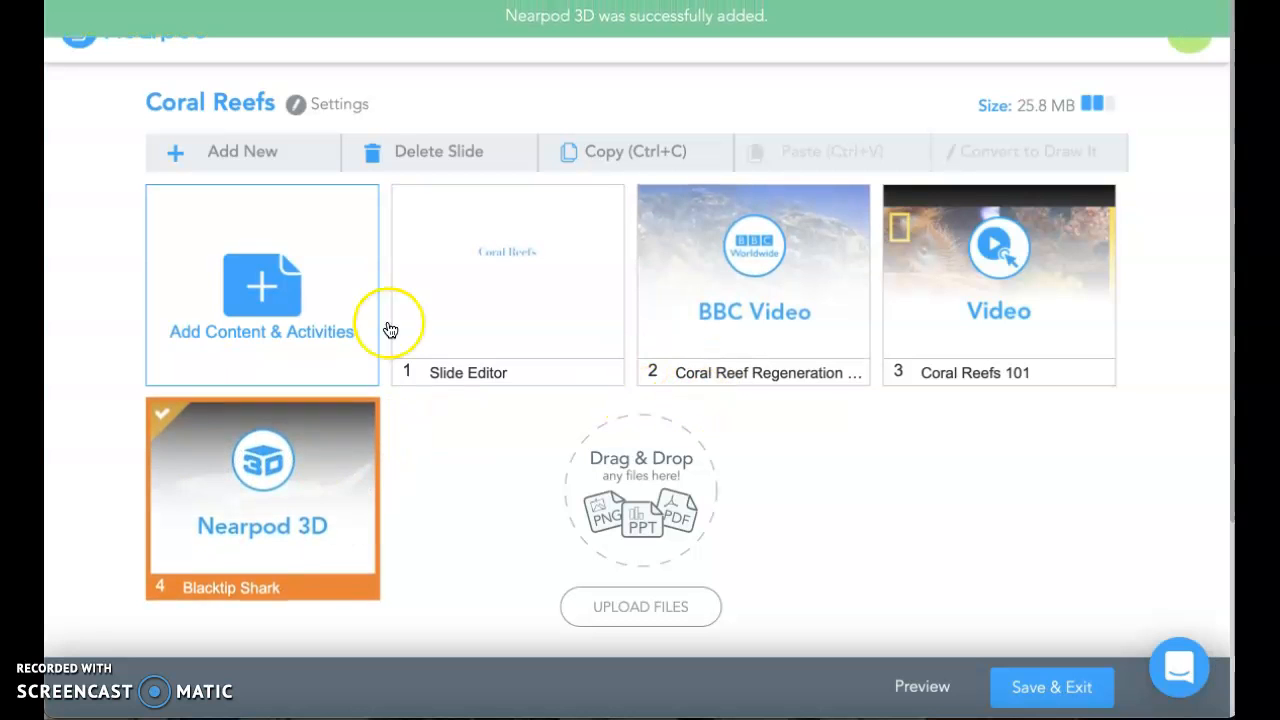
left_click(320, 462)
left_click_drag(590, 390, 610, 435)
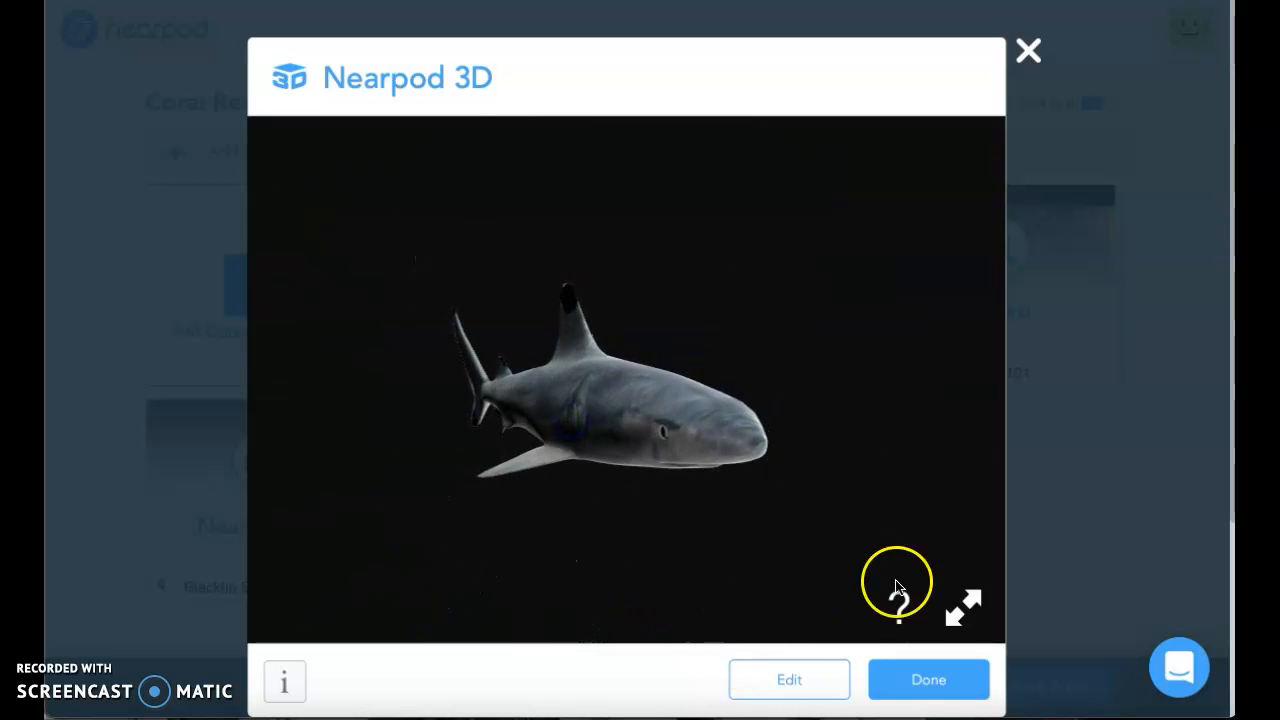
Close the Blacktip Shark preview and delete that 3D slide from the lesson
left_click(898, 681)
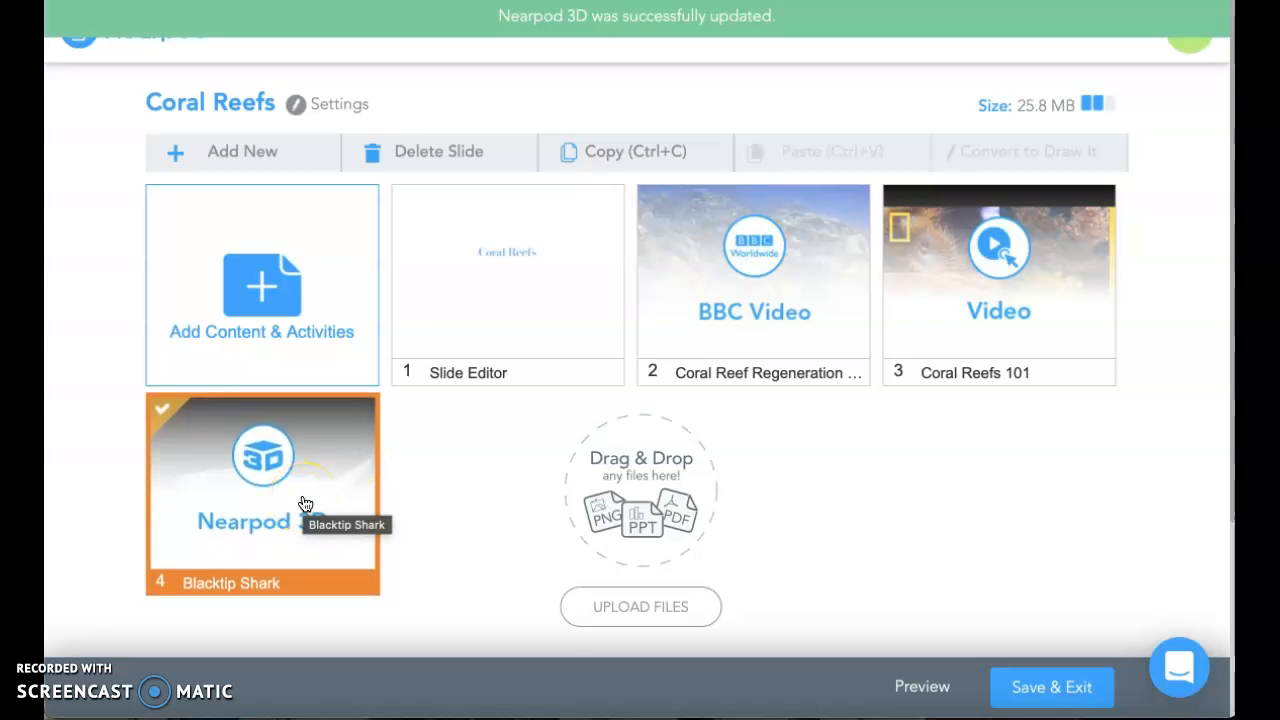
right_click(305, 503)
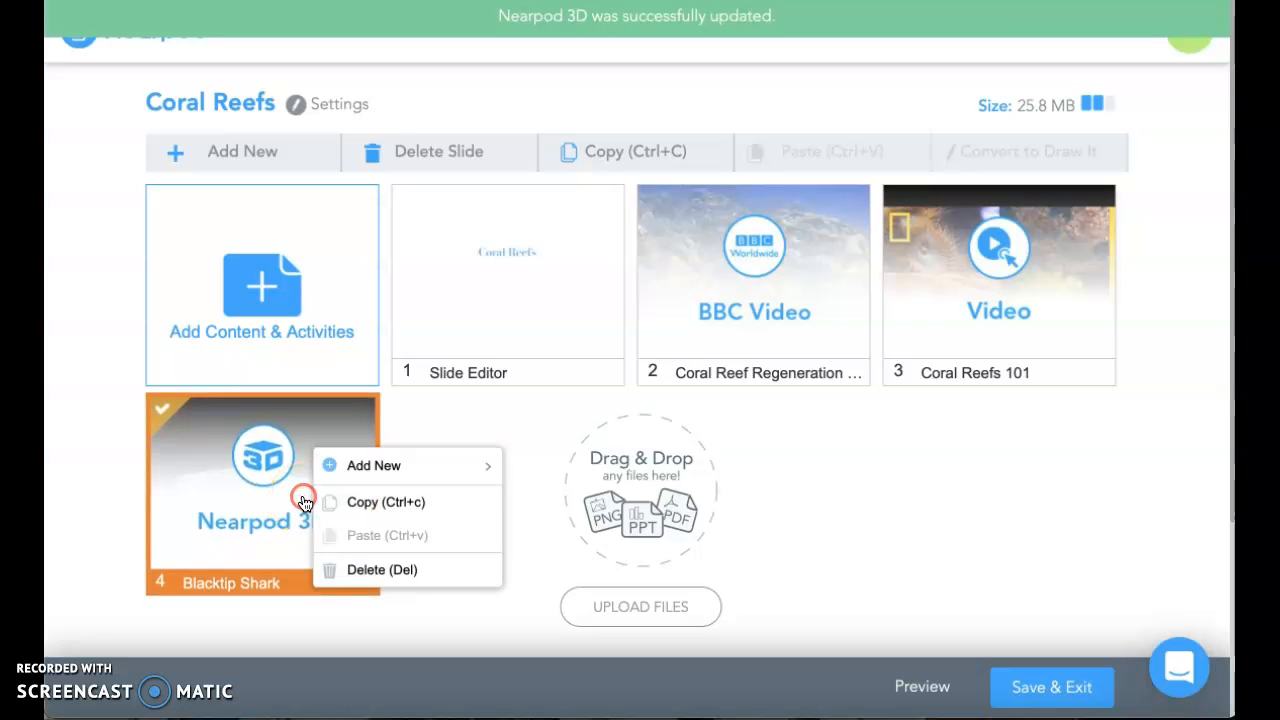
left_click(380, 572)
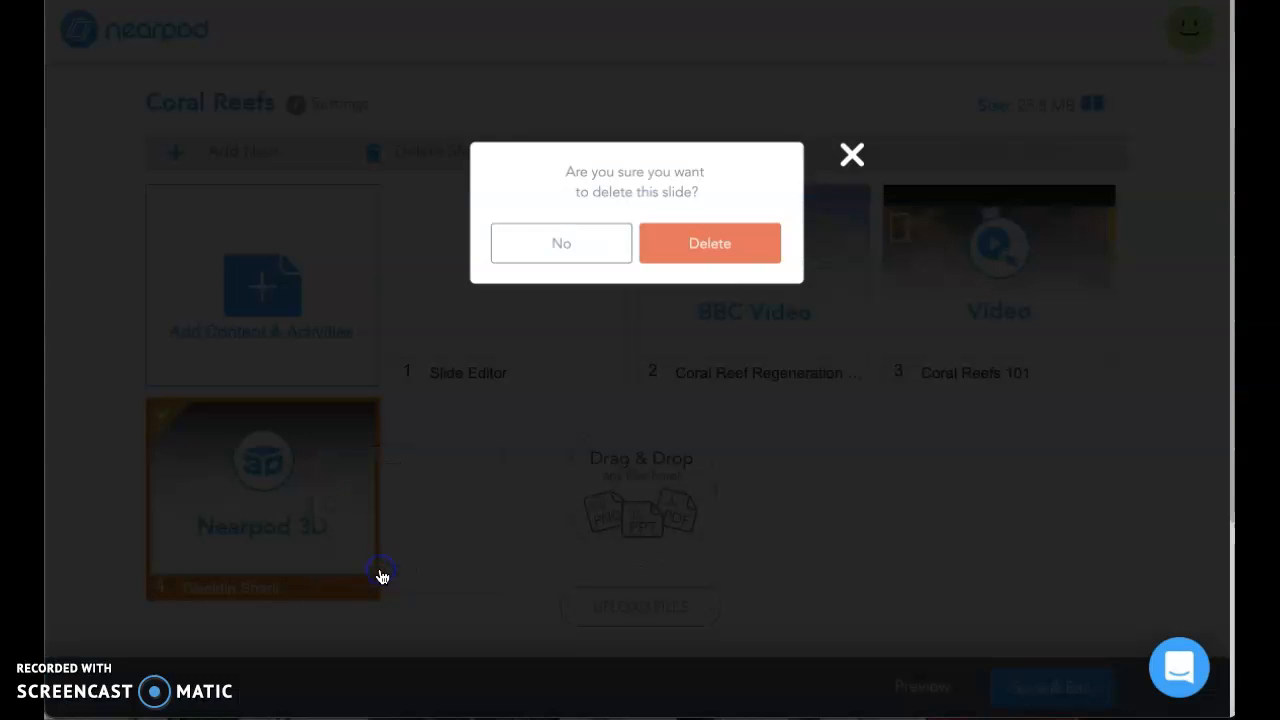
left_click(652, 258)
Start adding a VR Field Trip to the lesson and search its panoramas for "coral reefs"
left_click(333, 295)
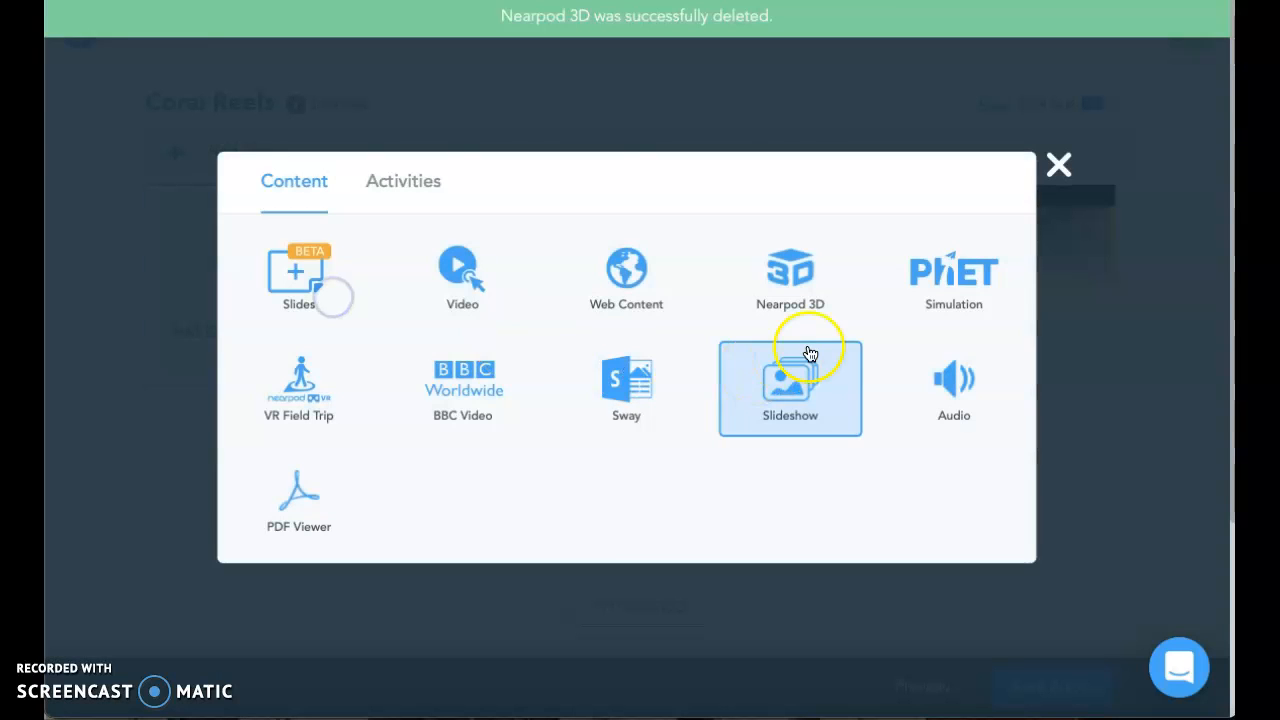
left_click(322, 380)
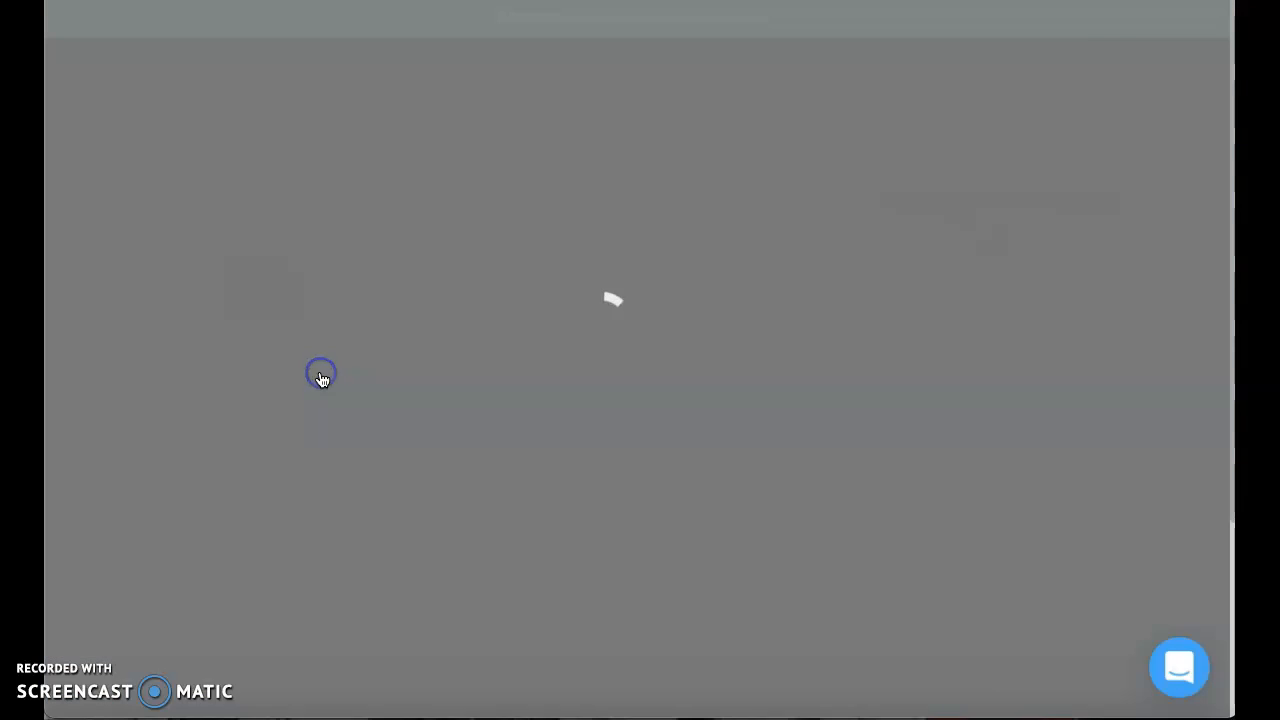
type("c")
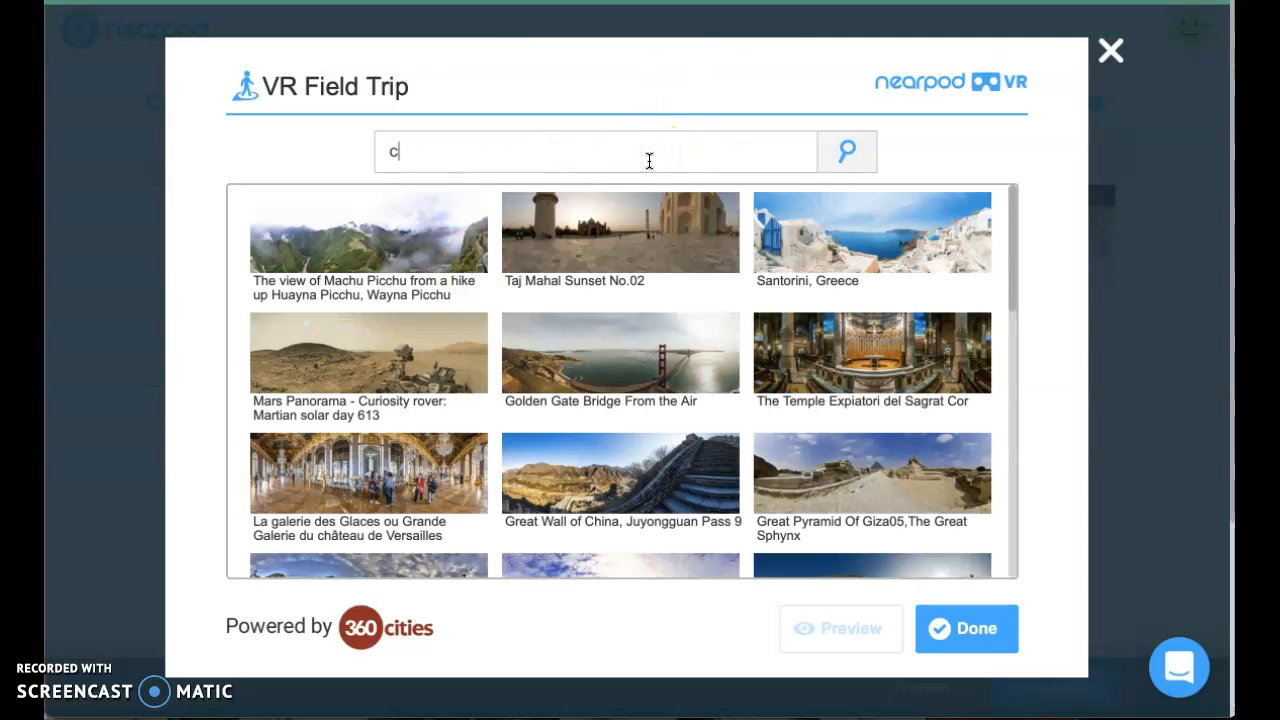
type("oral reef")
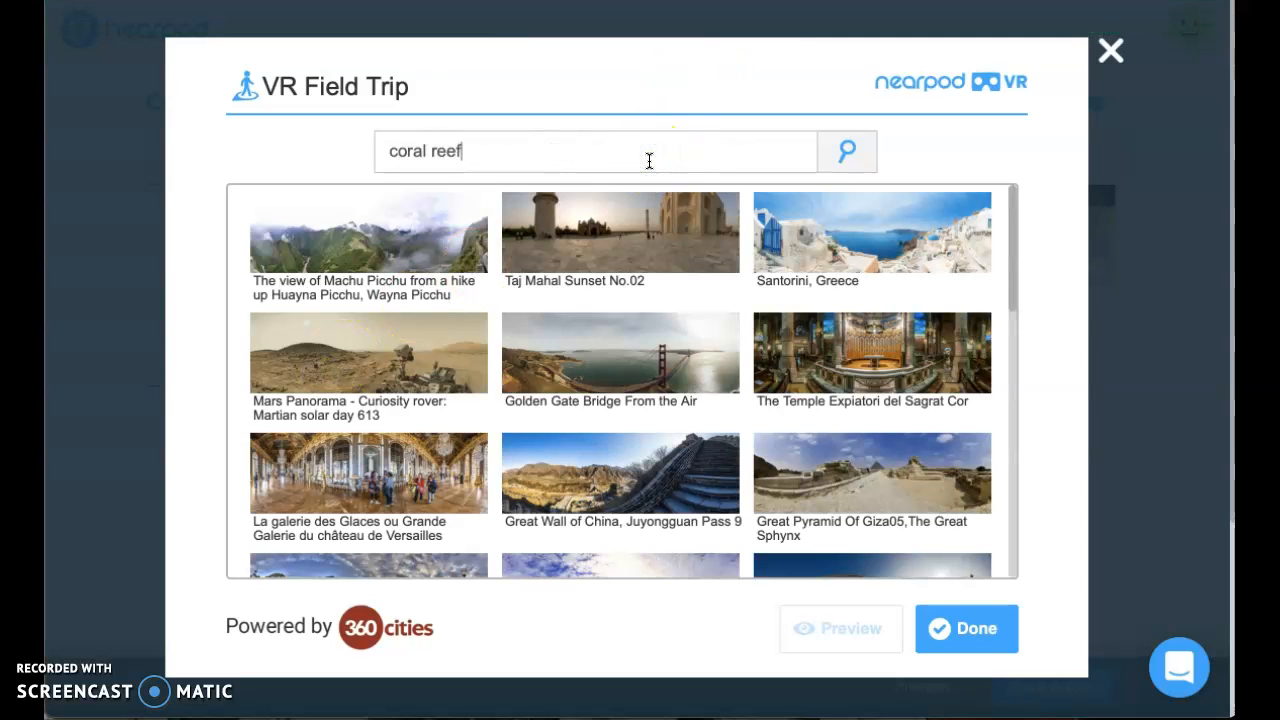
type("s")
key("Return")
left_click(670, 165)
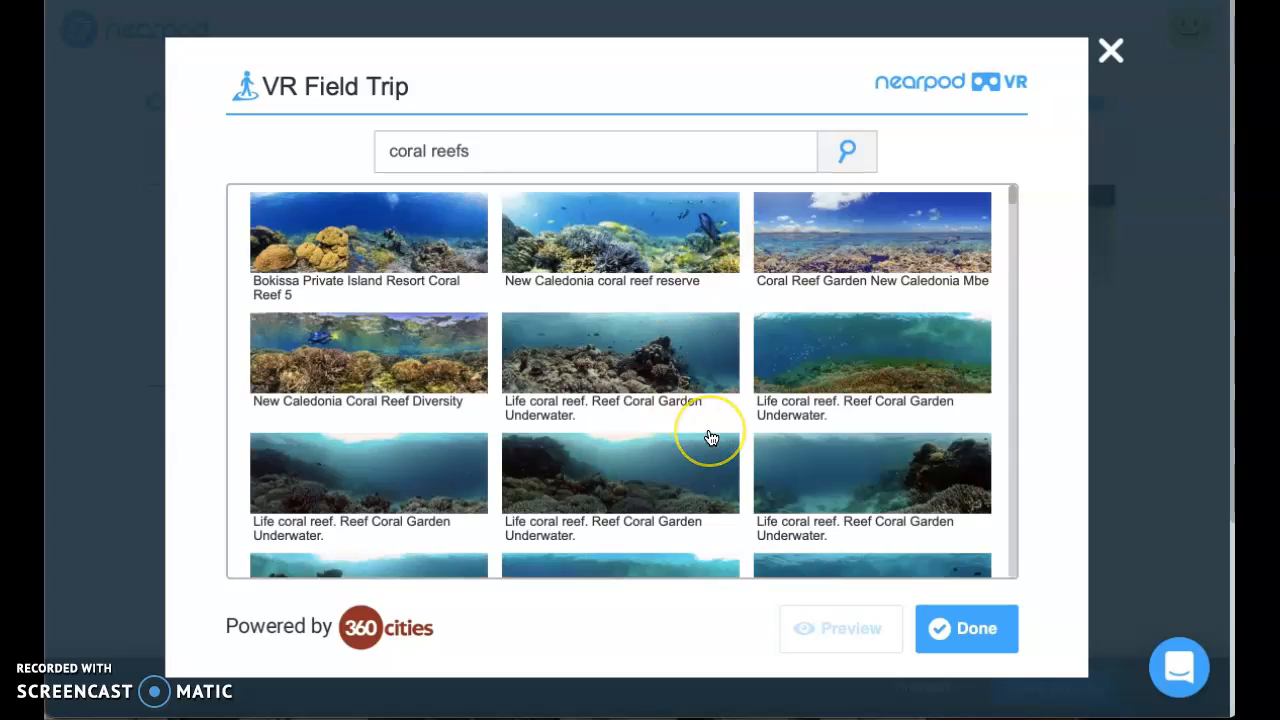
Add the "Tropical coral reef seascape with fishes, hard and soft corals" panorama showing rounded brown corals as a field trip
scroll(710, 437, "down", 3)
scroll(710, 437, "down", 15)
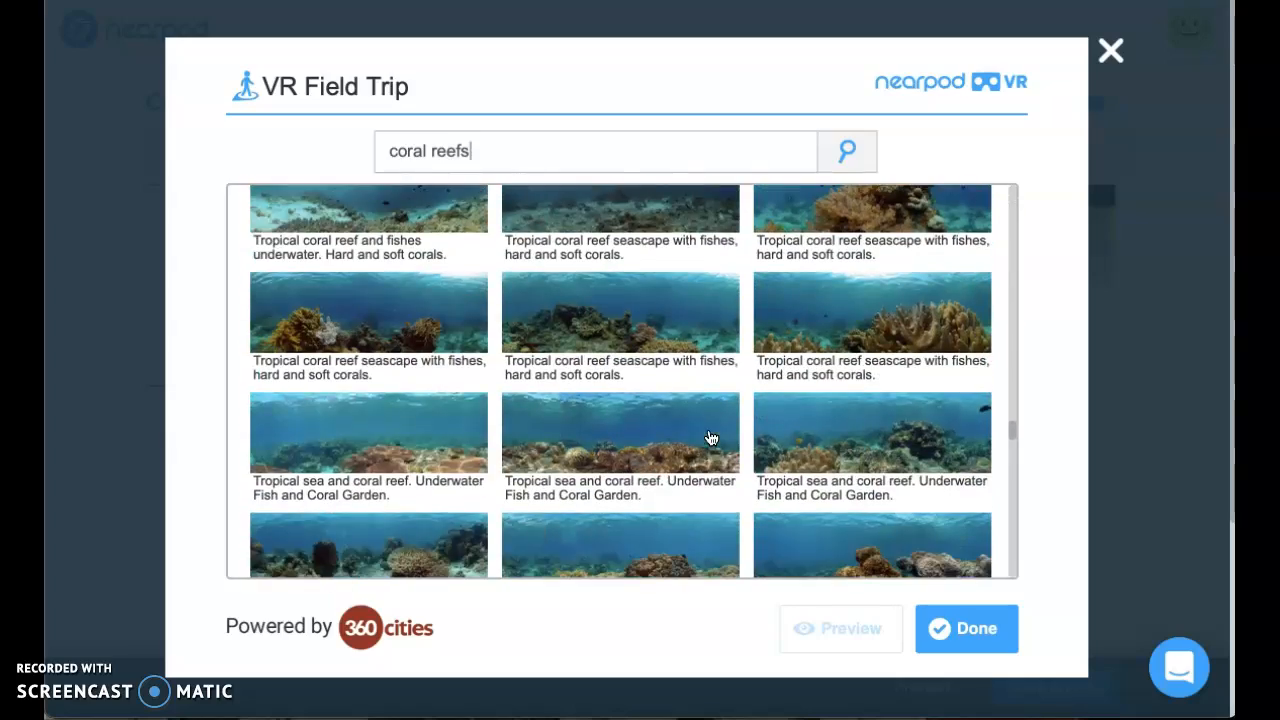
scroll(710, 437, "up", 5)
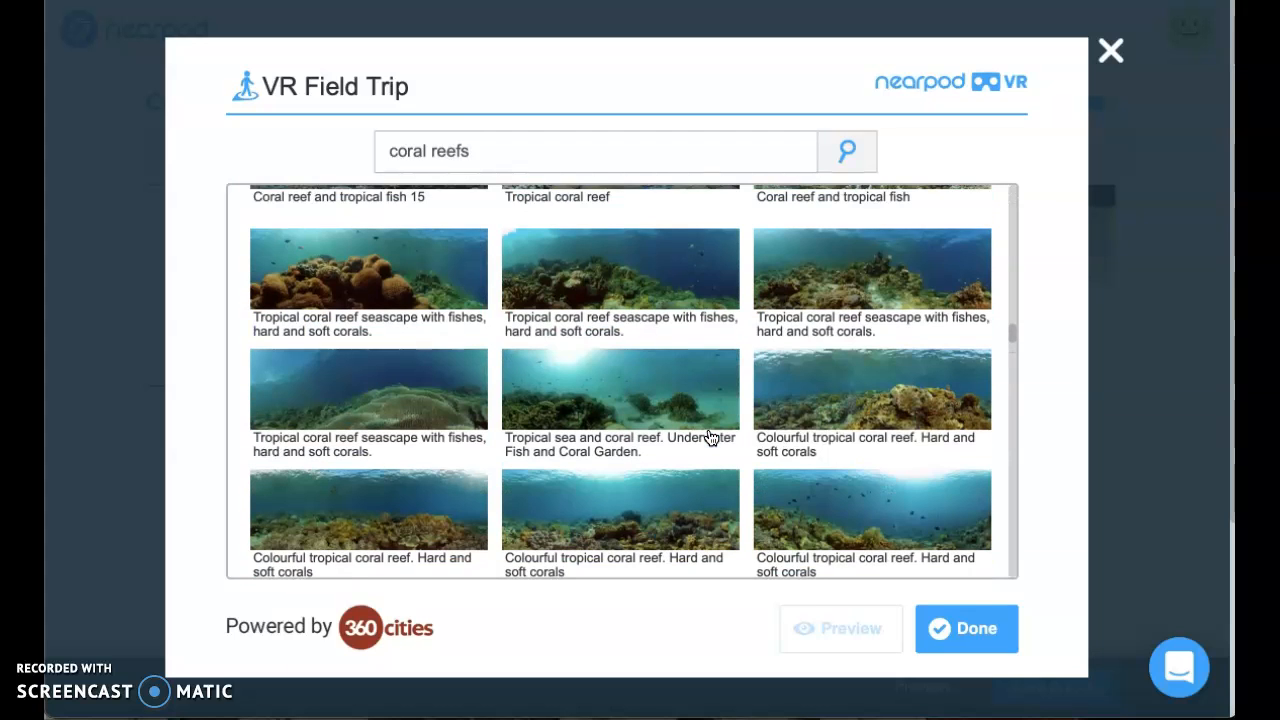
scroll(710, 437, "up", 3)
scroll(710, 437, "down", 3)
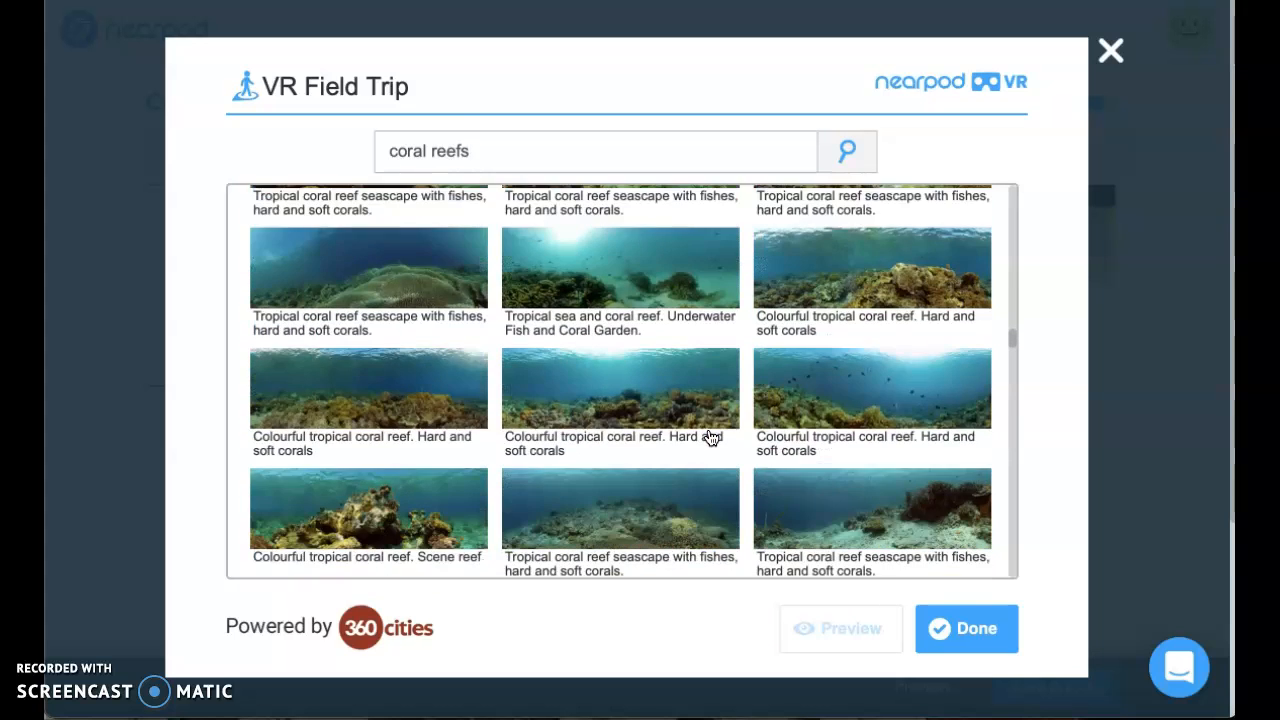
left_click(651, 415)
scroll(472, 250, "up", 1)
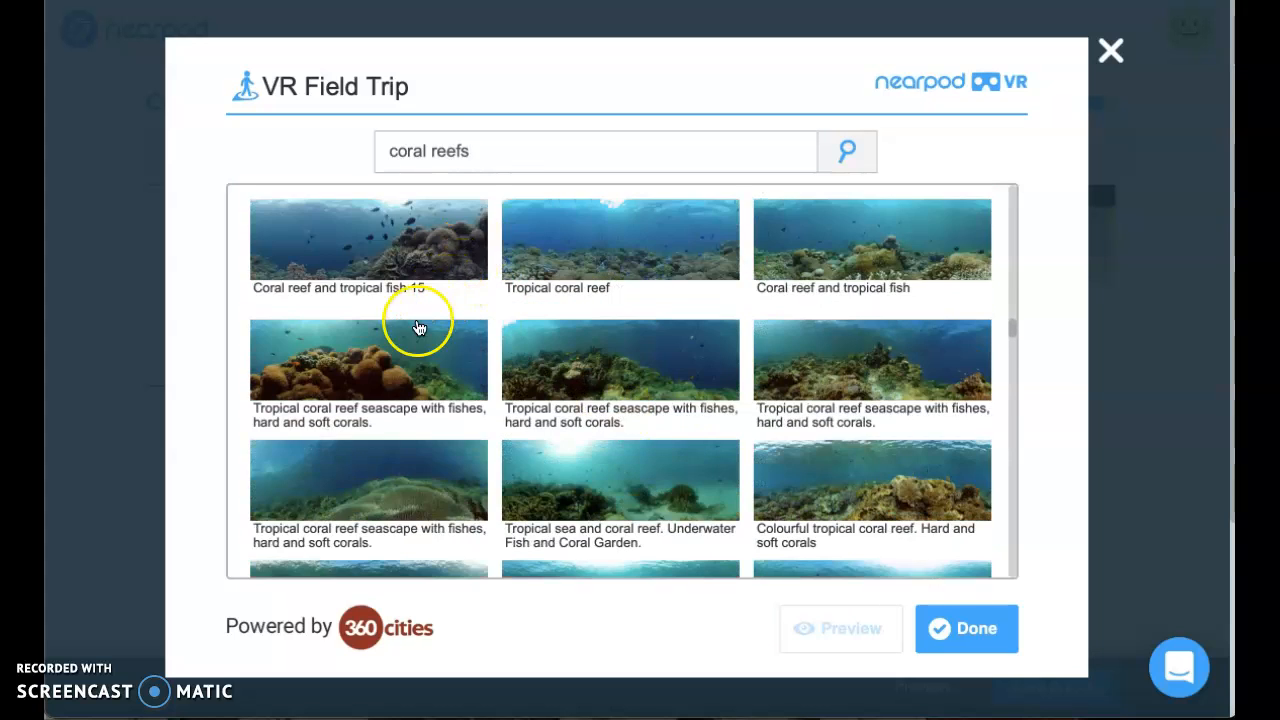
left_click(418, 367)
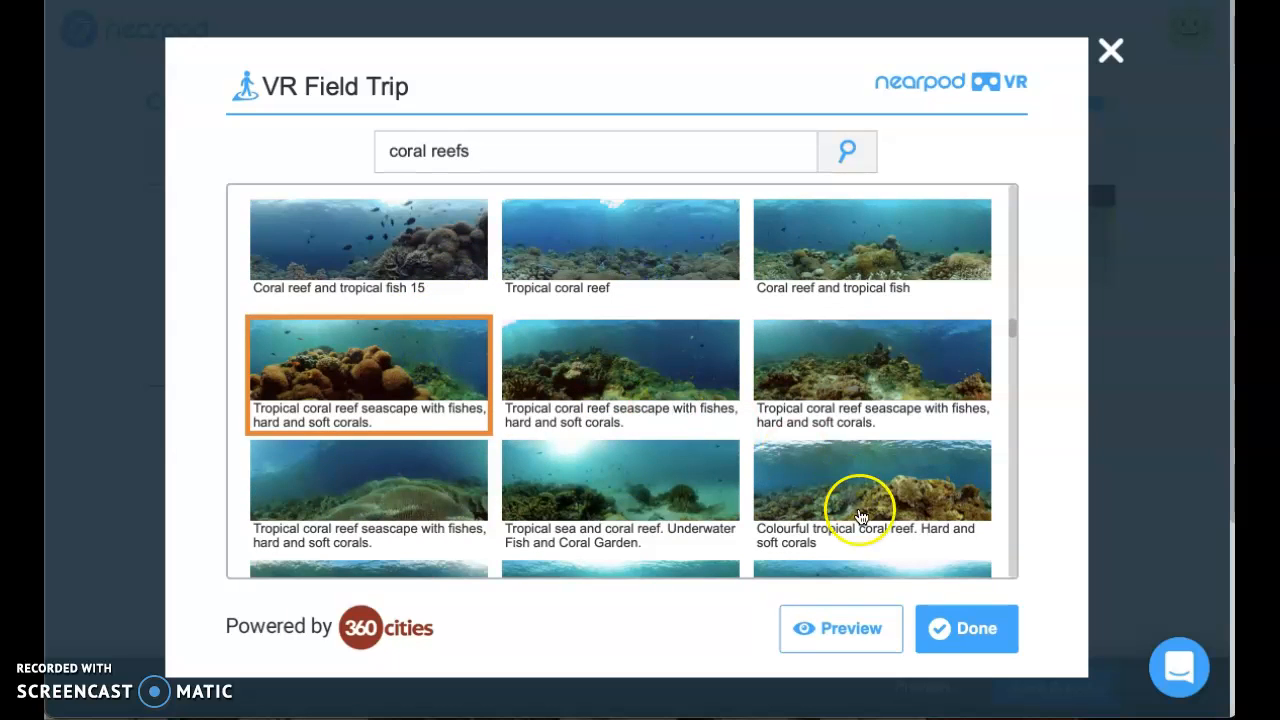
left_click(996, 628)
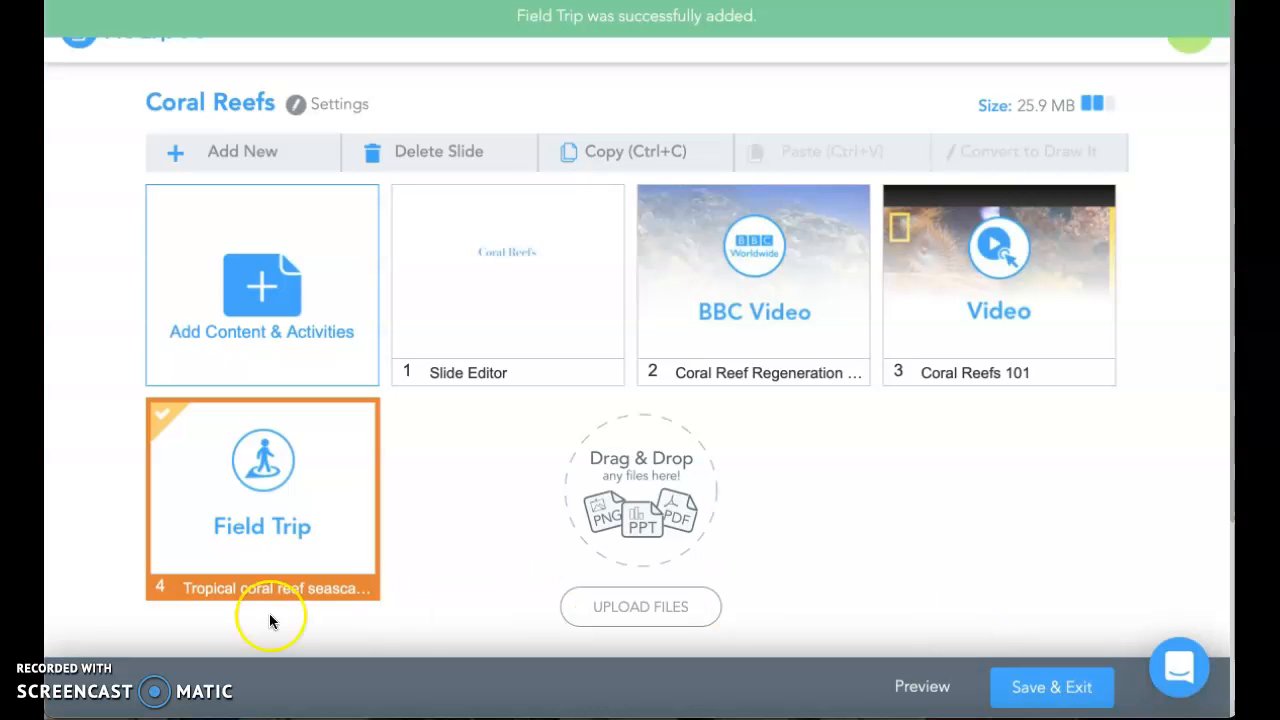
Preview the coral reef field trip, look around the scene in VR mode, and return to the lesson
left_click(229, 528)
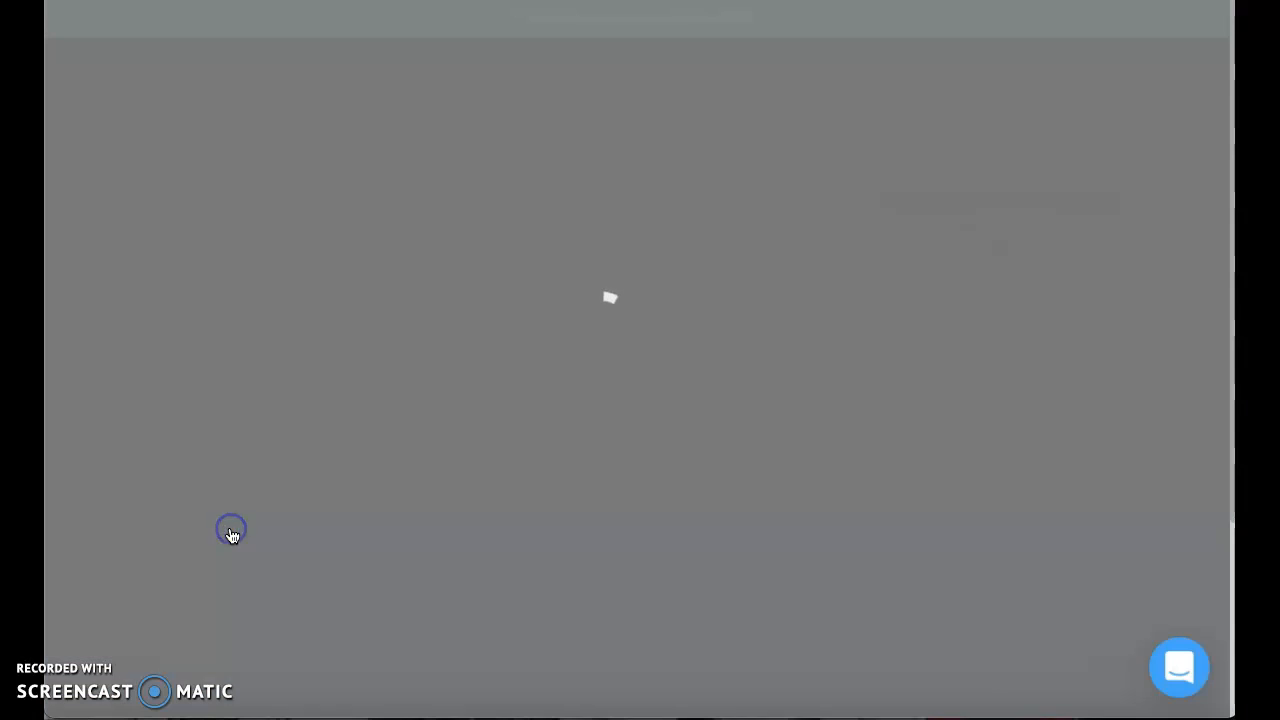
left_click_drag(738, 346, 552, 223)
left_click(614, 244)
left_click(614, 244)
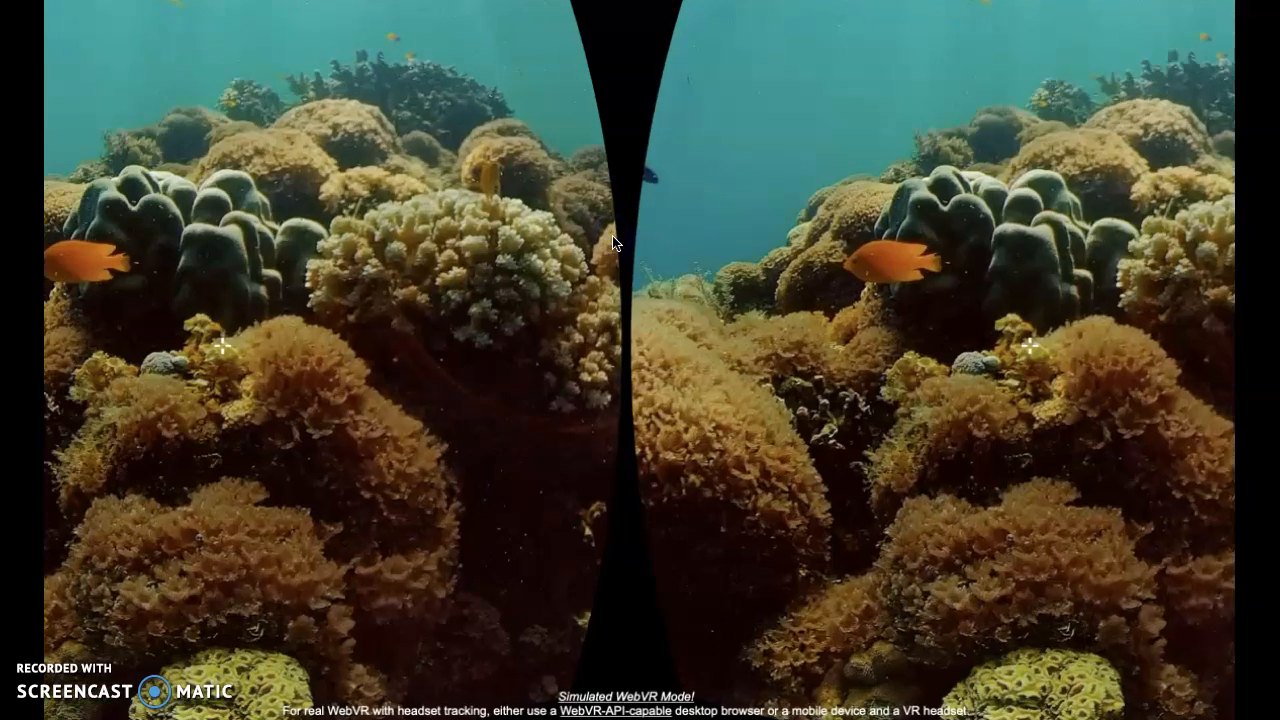
left_click(699, 285)
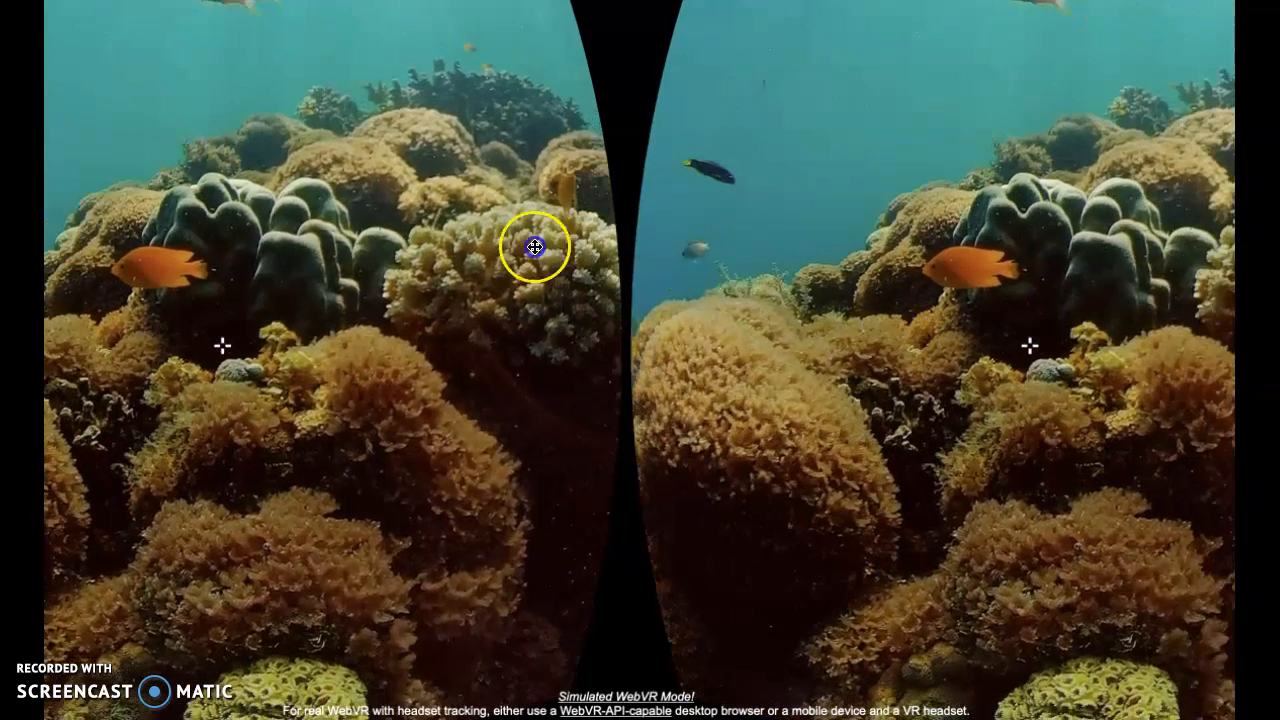
left_click(429, 265)
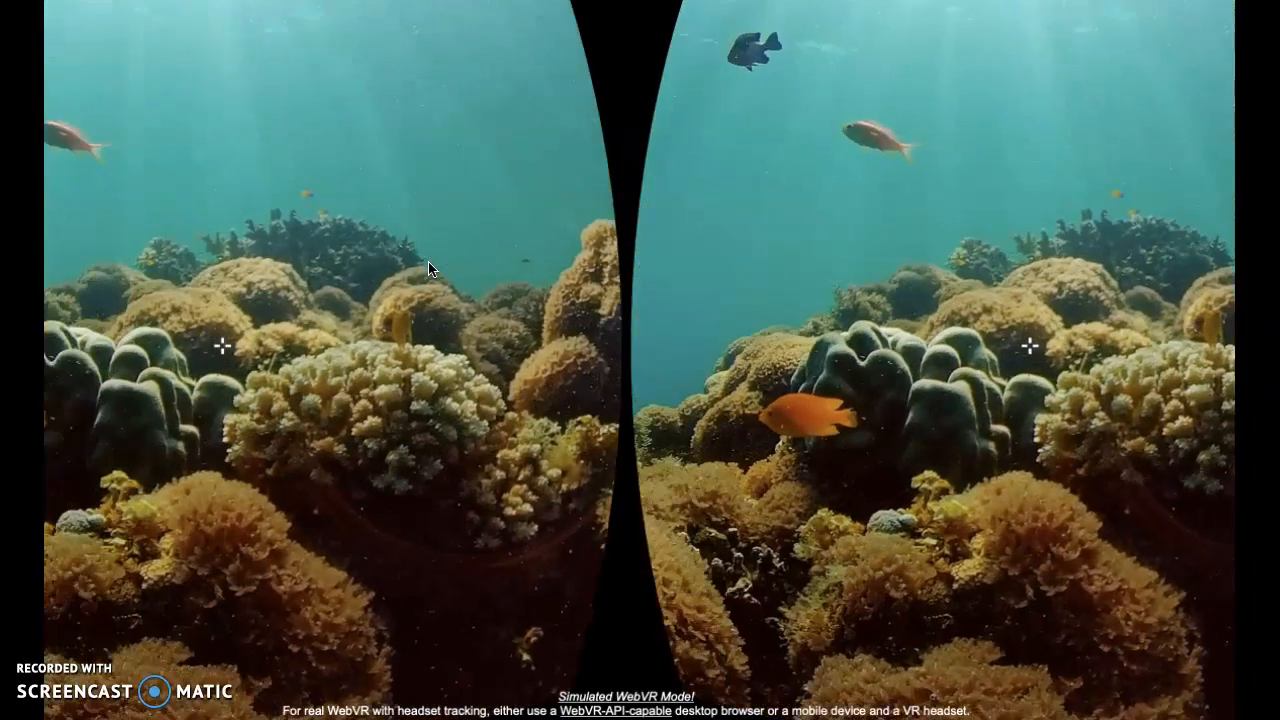
left_click(428, 261)
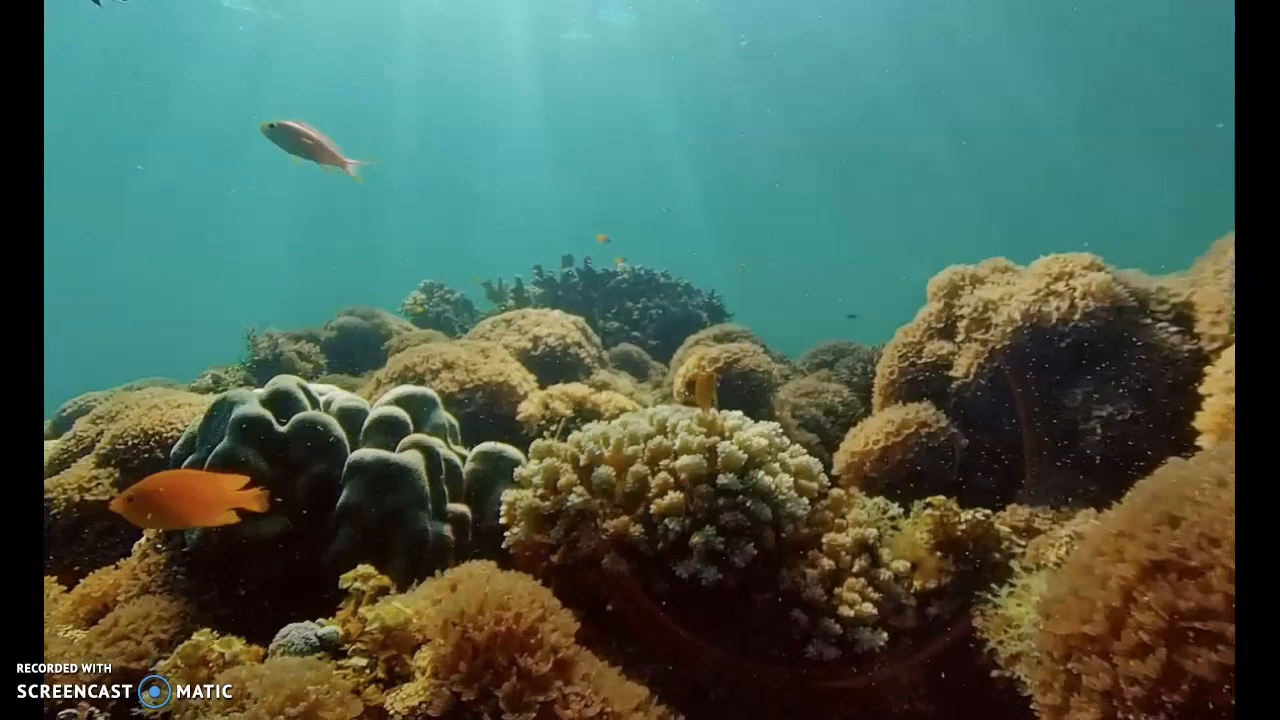
key("Escape")
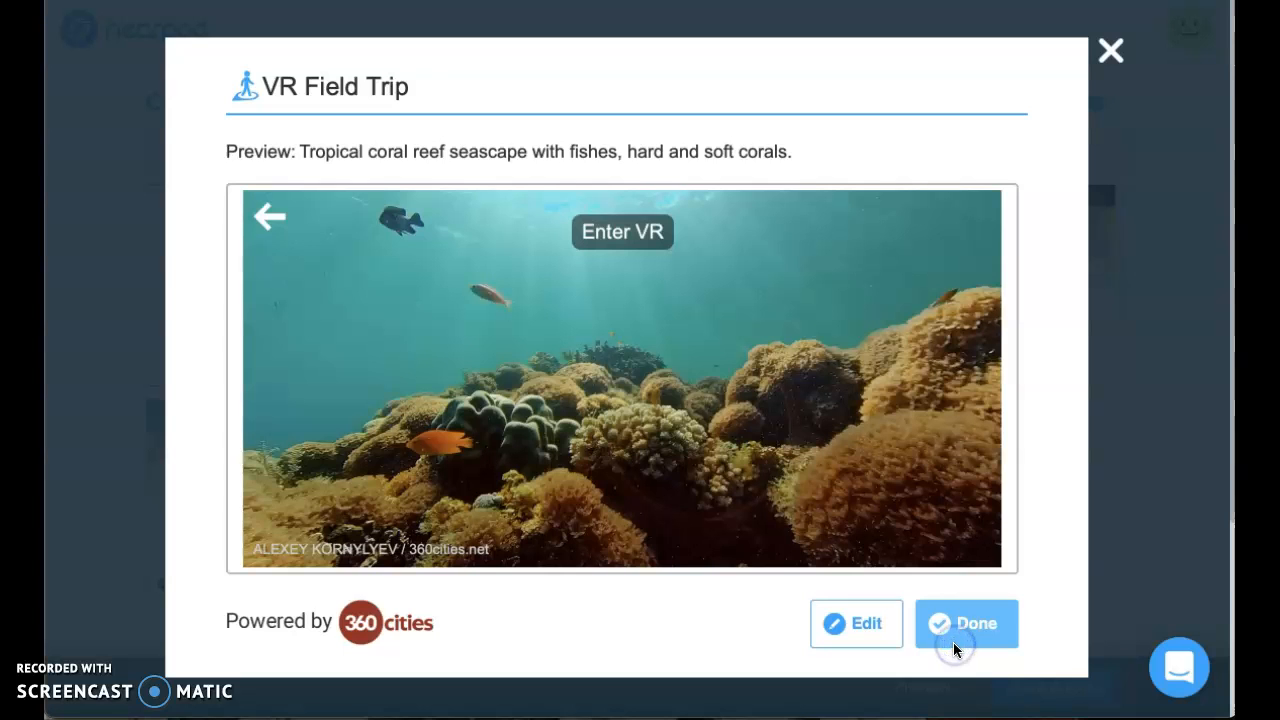
left_click(963, 632)
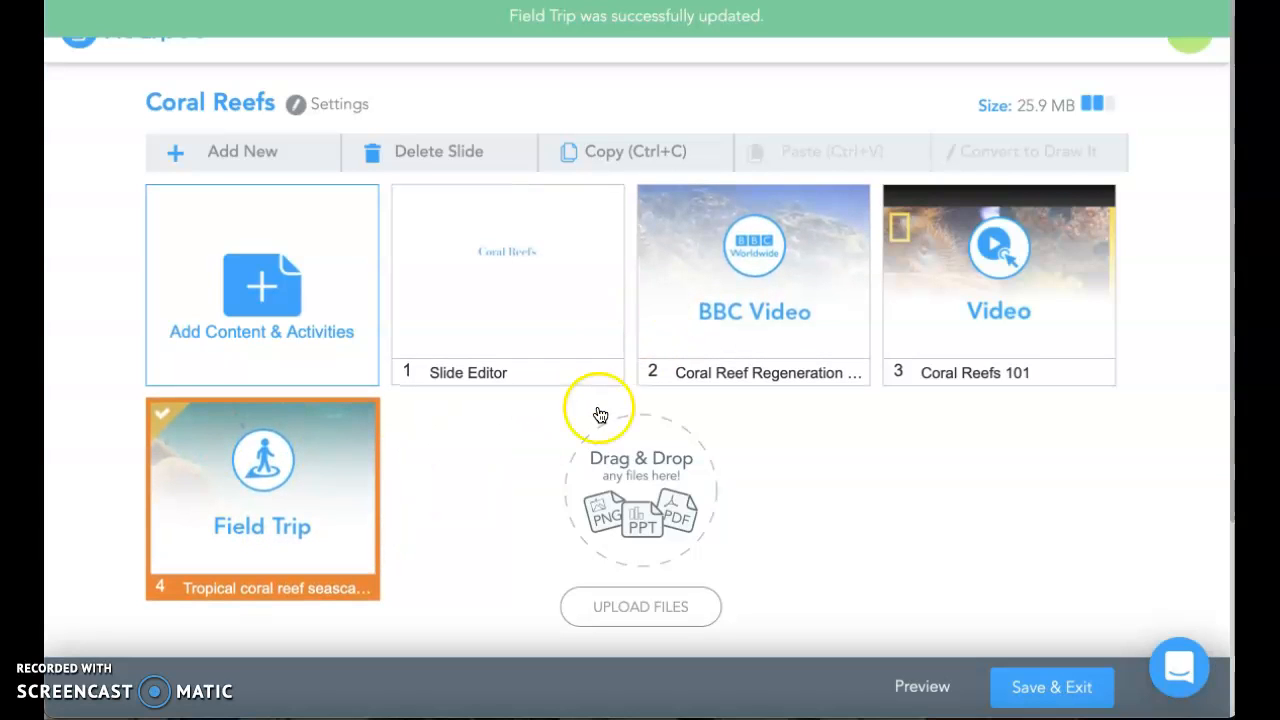
Try building a Memory Test activity by searching for "coral reefs" images and placing several of them in the card grid
left_click(266, 158)
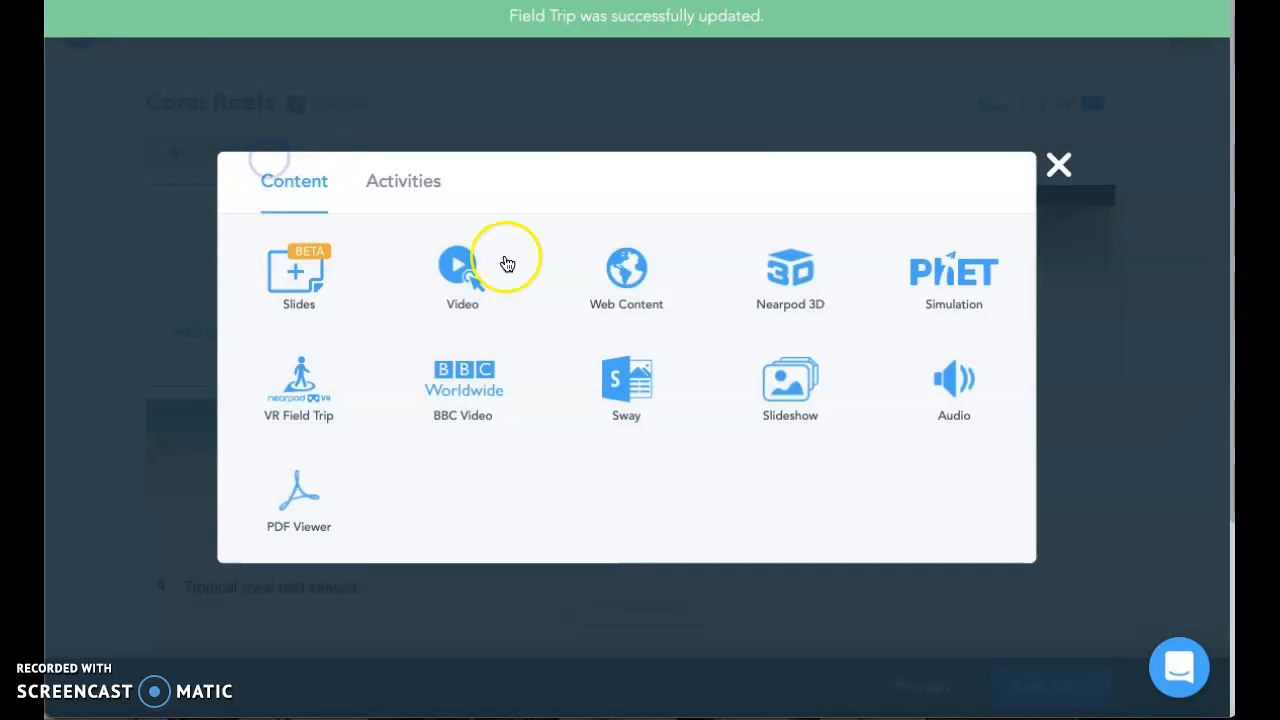
left_click(435, 186)
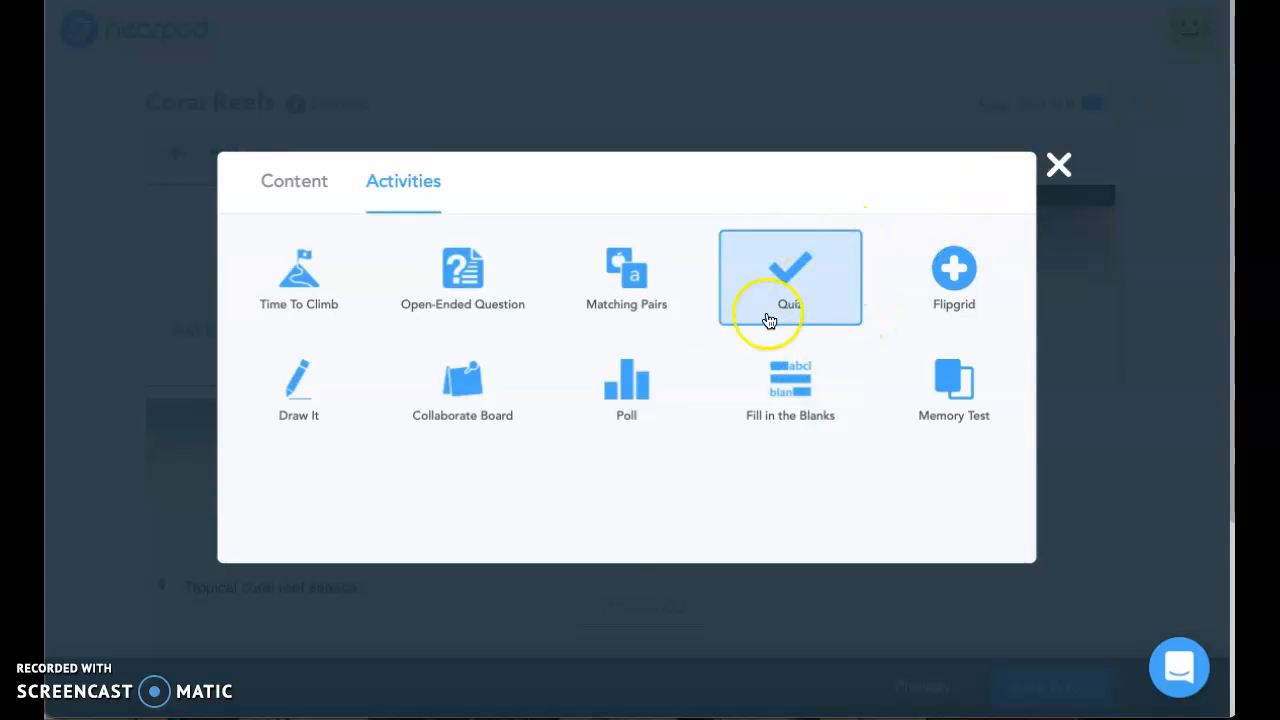
left_click(932, 369)
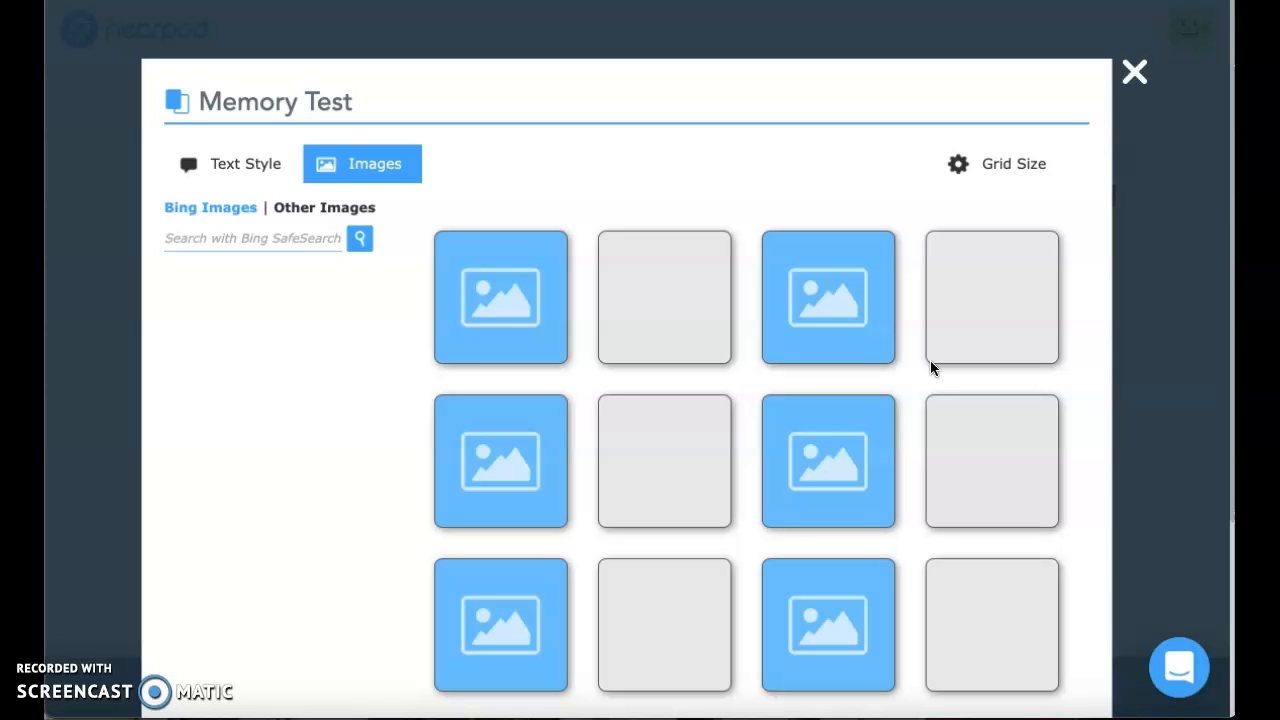
left_click(283, 236)
type("coral reefs")
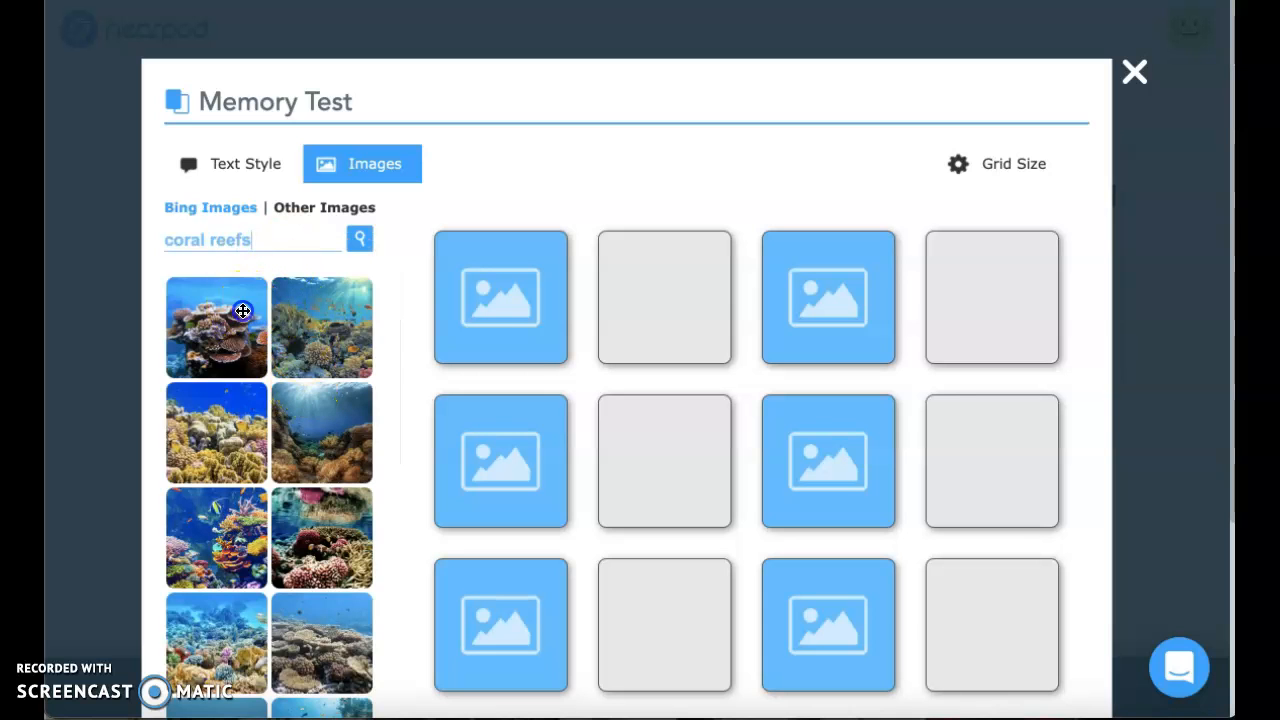
left_click(241, 306)
left_click_drag(255, 430, 447, 468)
scroll(276, 601, "down", 1)
left_click_drag(235, 480, 828, 330)
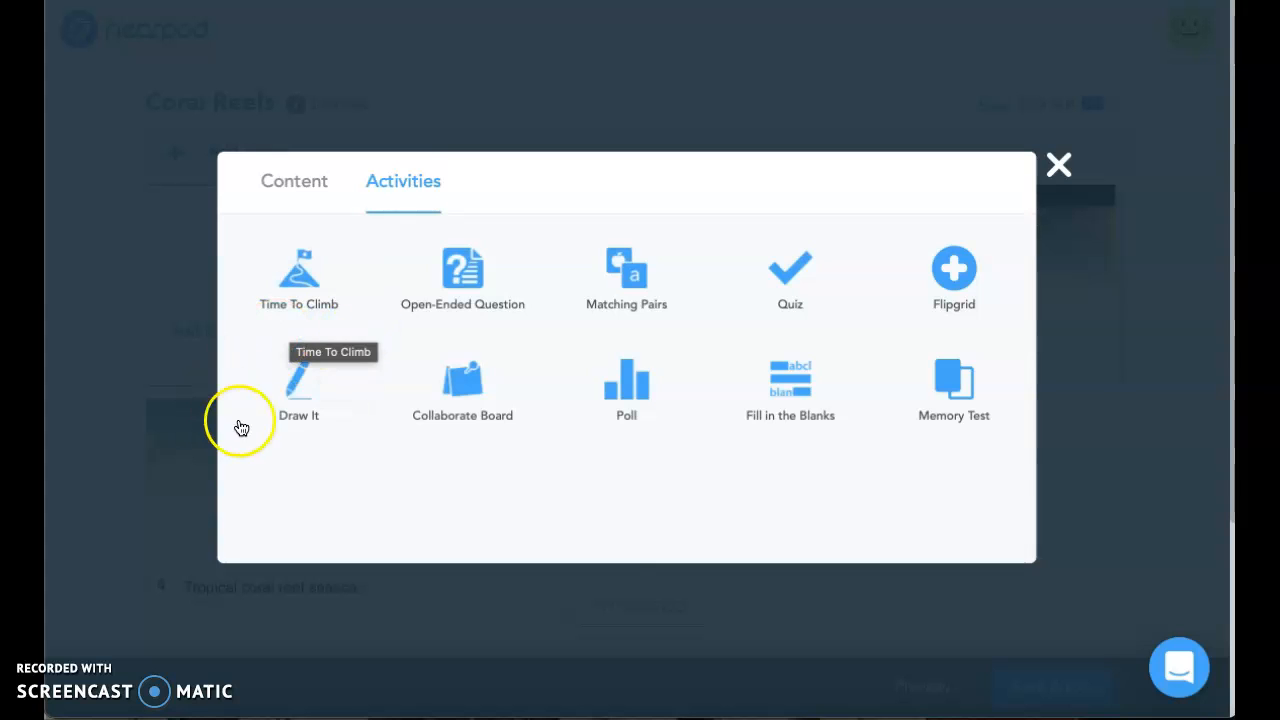
Look over the Time to Climb question editor and return to the lesson without adding the activity
left_click(360, 303)
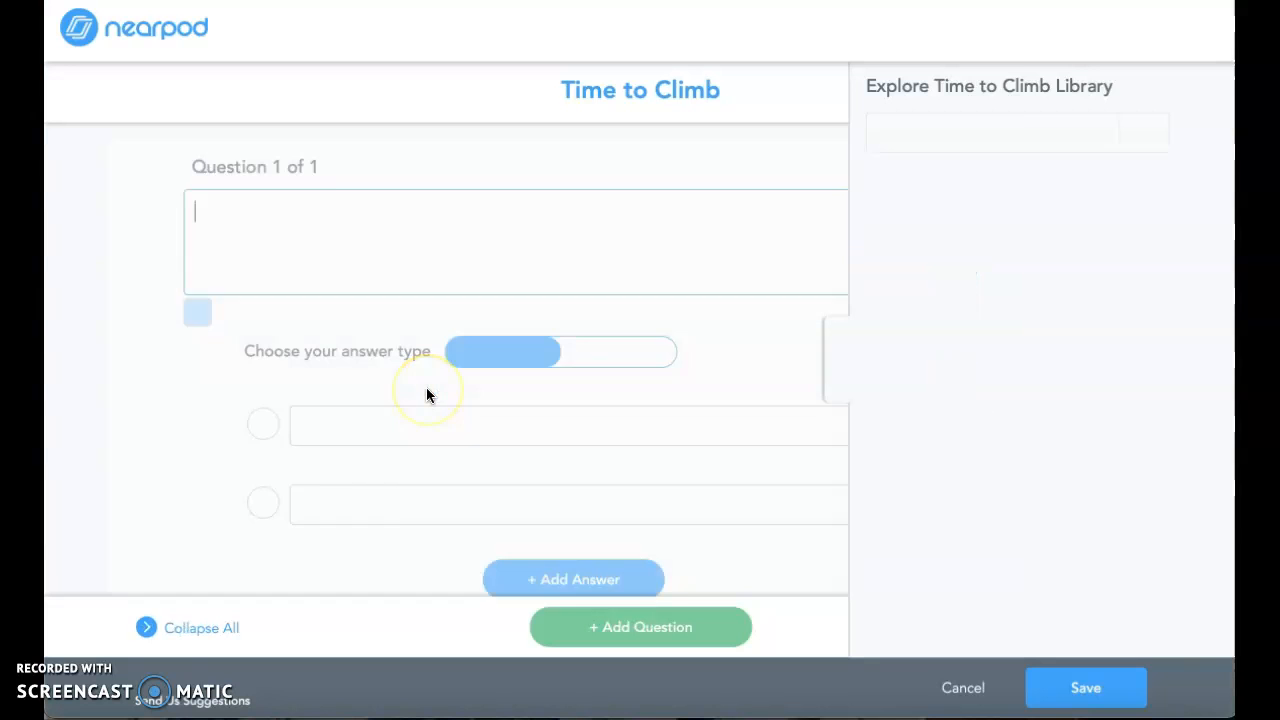
scroll(920, 440, "down", 3)
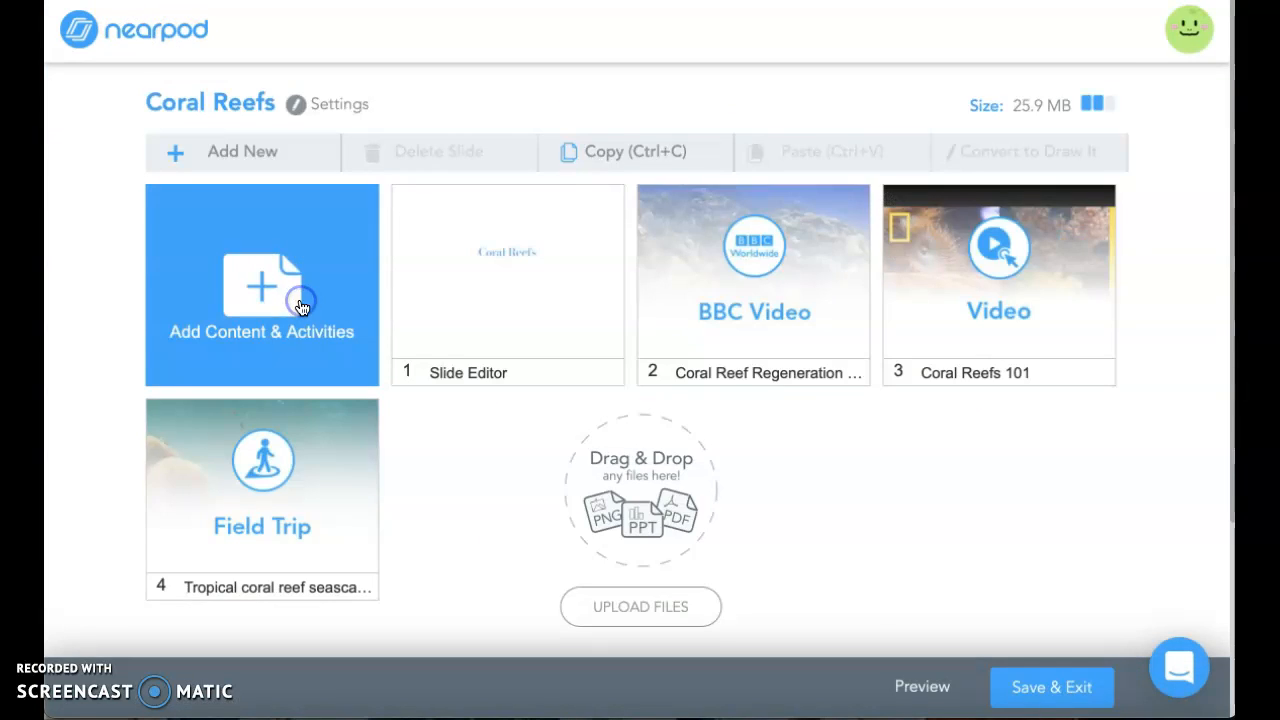
Start a Collaborate Board activity and choose the blue board style with red notes
left_click(297, 296)
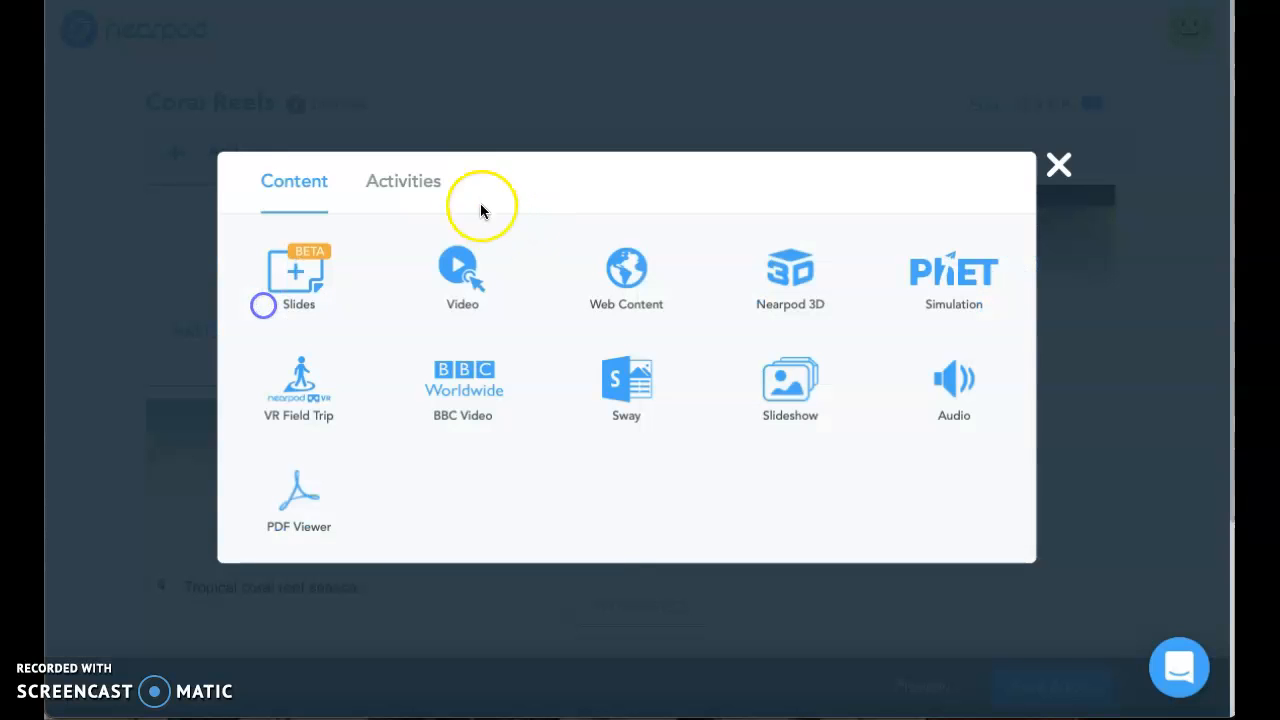
left_click(446, 183)
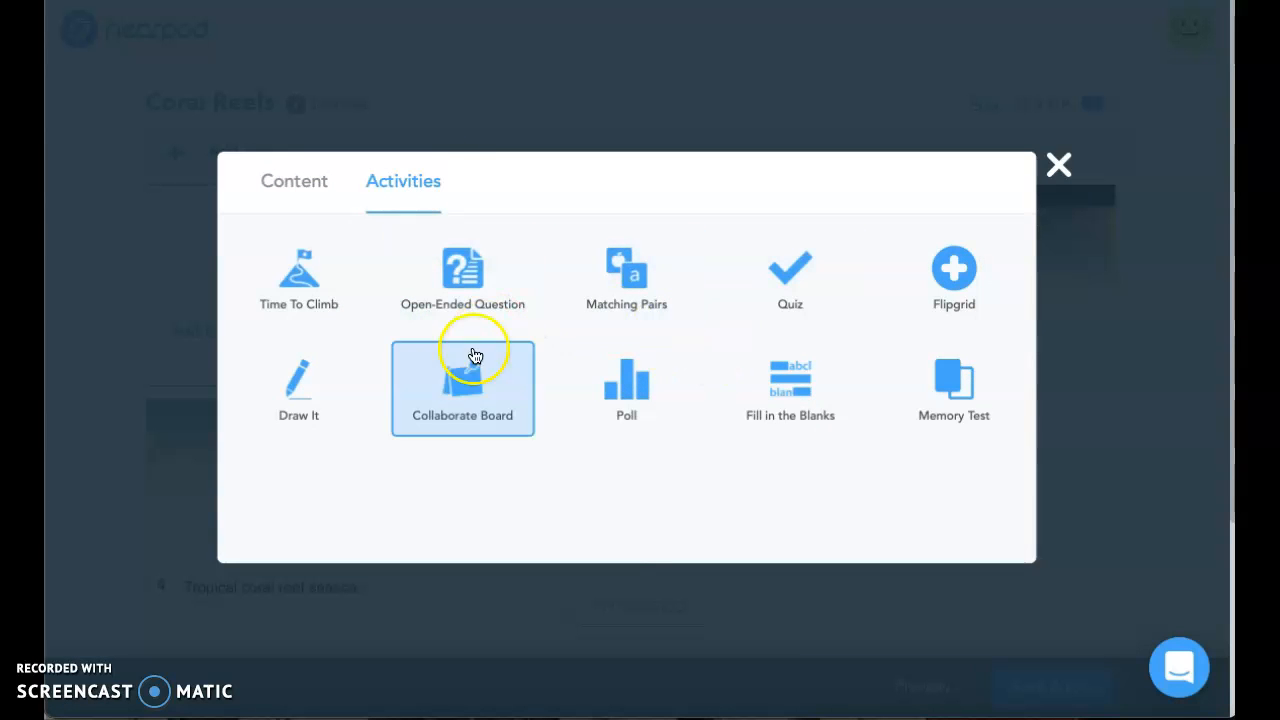
left_click(506, 395)
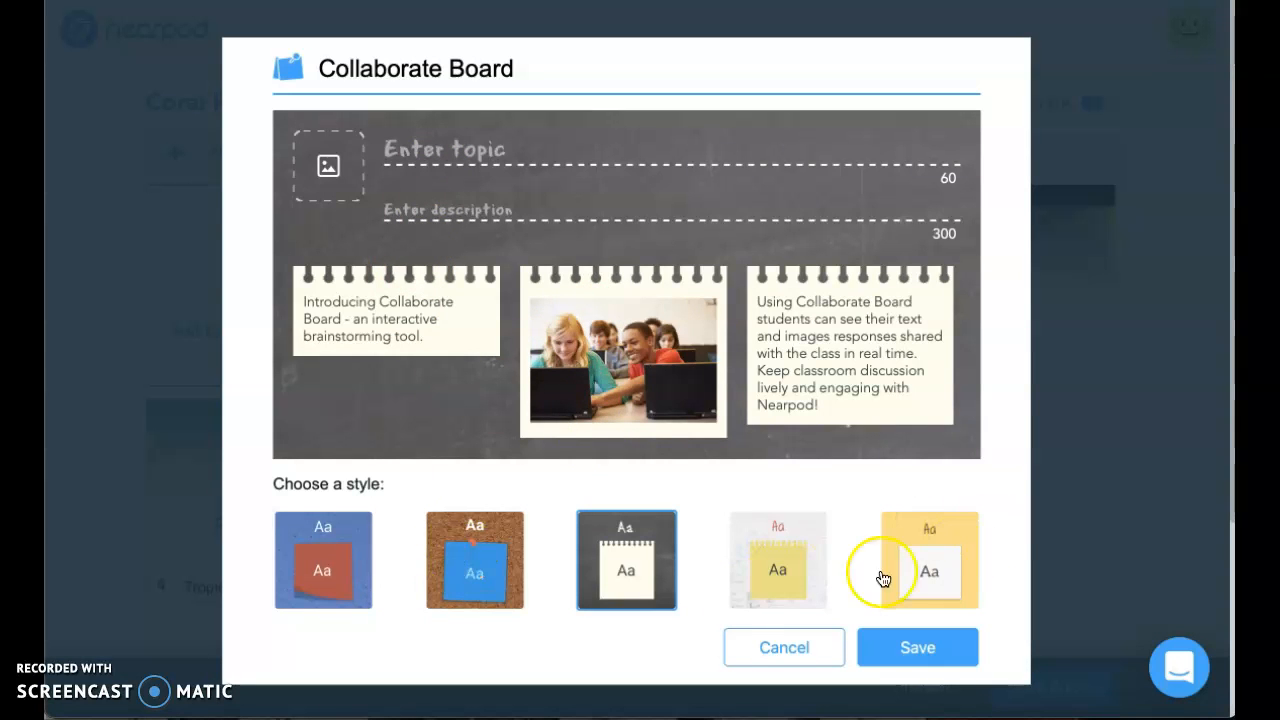
left_click(766, 571)
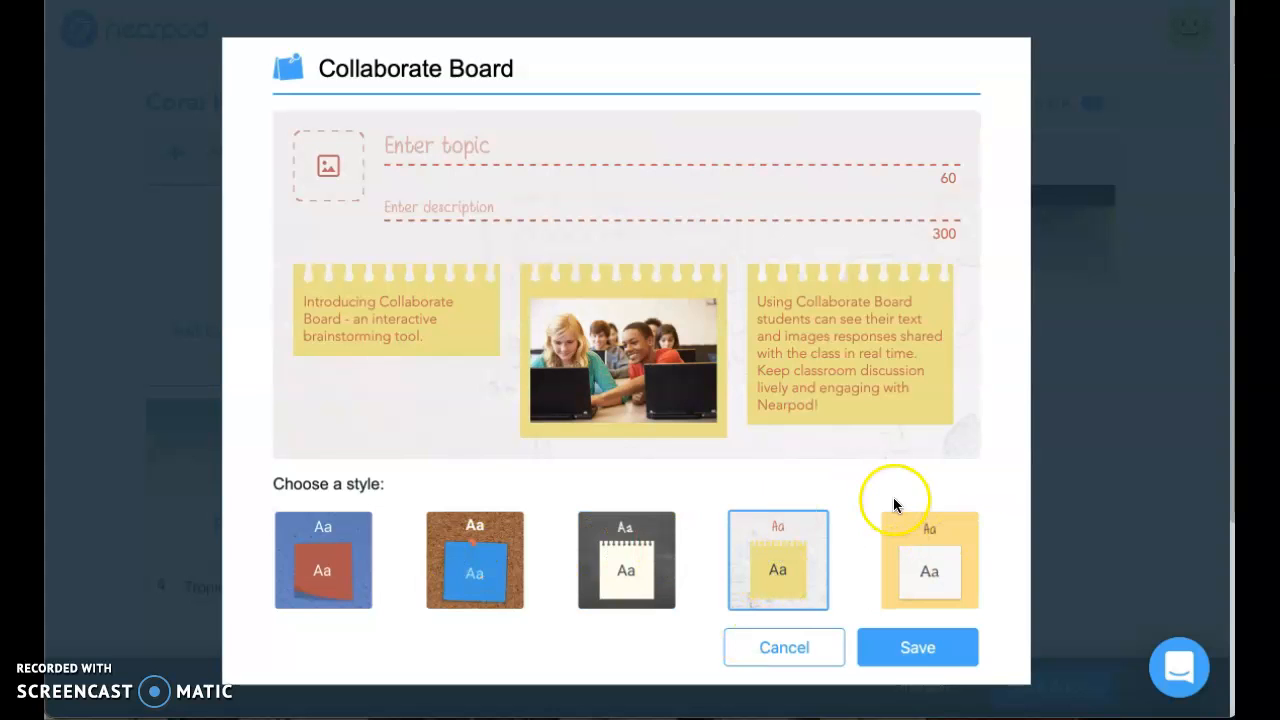
left_click(322, 532)
Enter a question starting with "What do" as the Collaborate Board's topic
left_click(588, 146)
type("COr")
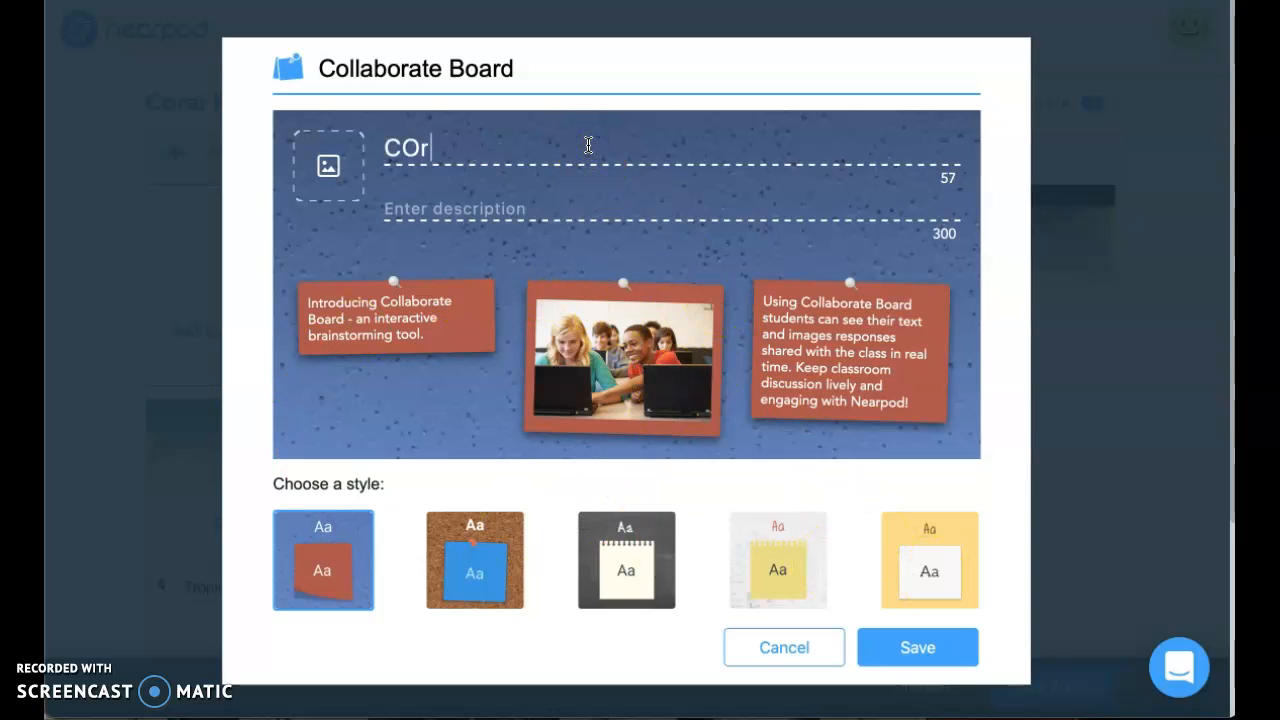
key("BackSpace")
key("BackSpace")
key("BackSpace")
type("What do")
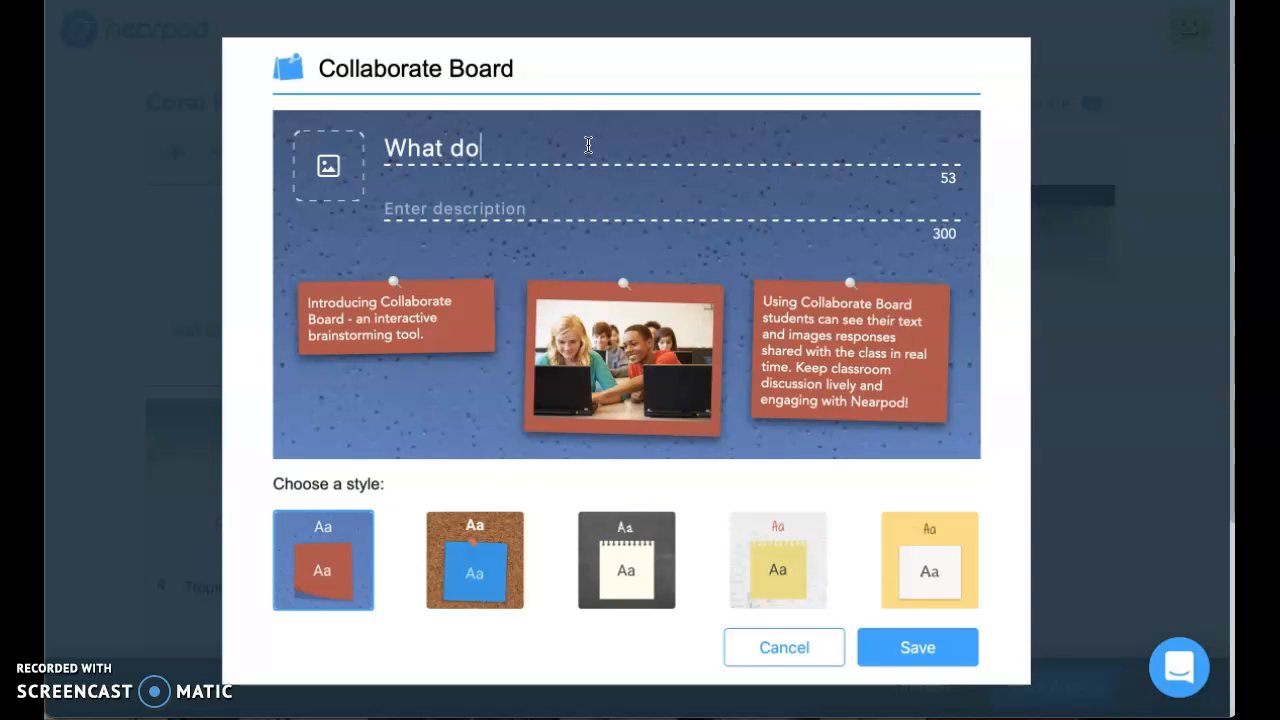